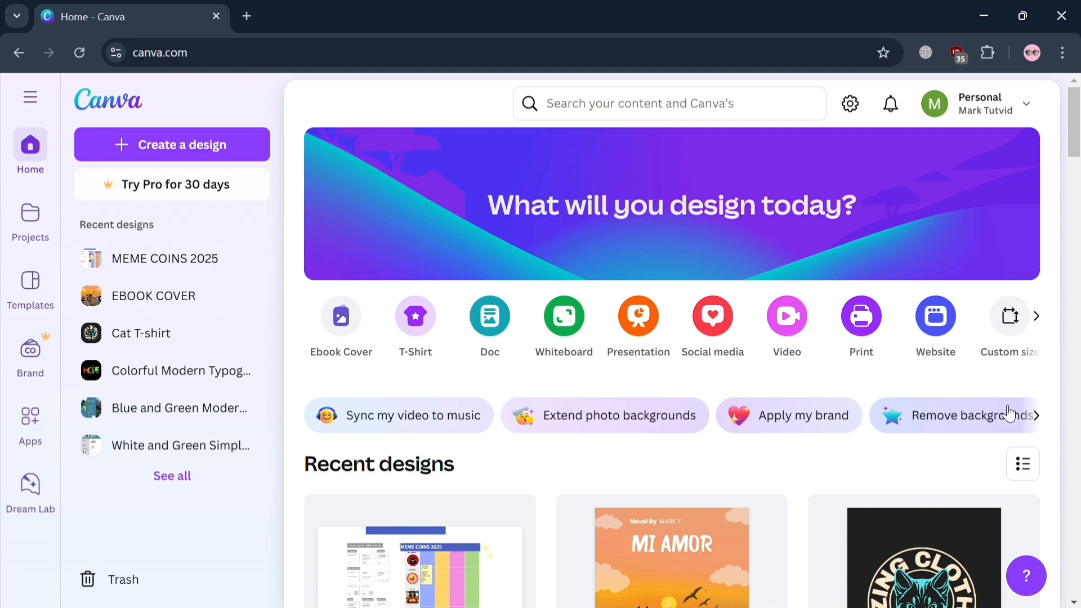
Collapse the side menu beside the home page.
{"action": "scroll", "coordinate": [1007, 413], "scroll_direction": "down", "scroll_amount": 6}
{"action": "scroll", "coordinate": [1002, 414], "scroll_direction": "up", "scroll_amount": 7}
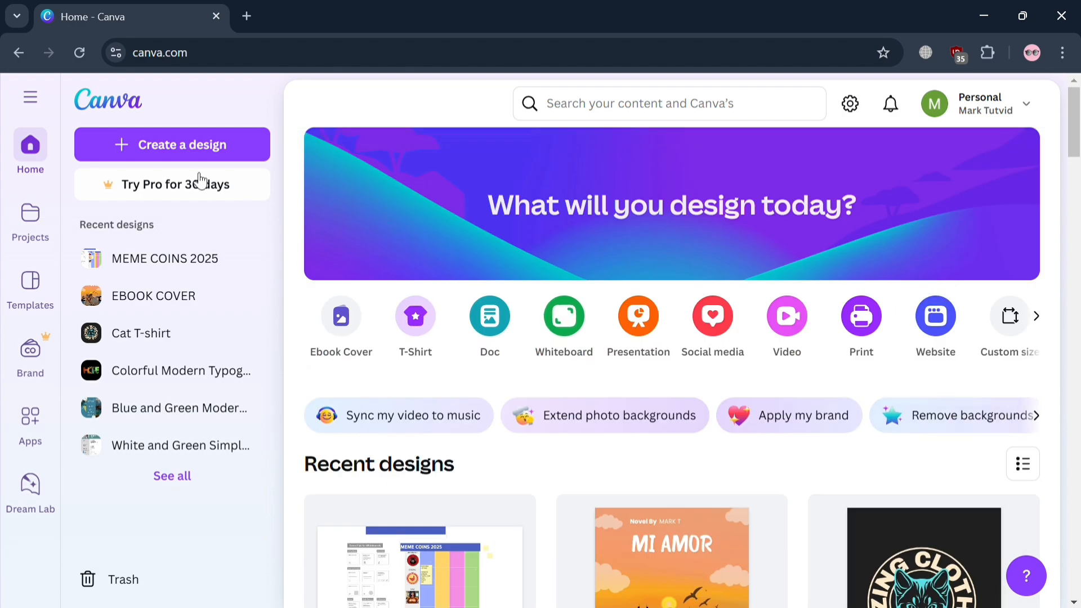
{"action": "left_click", "coordinate": [43, 98]}
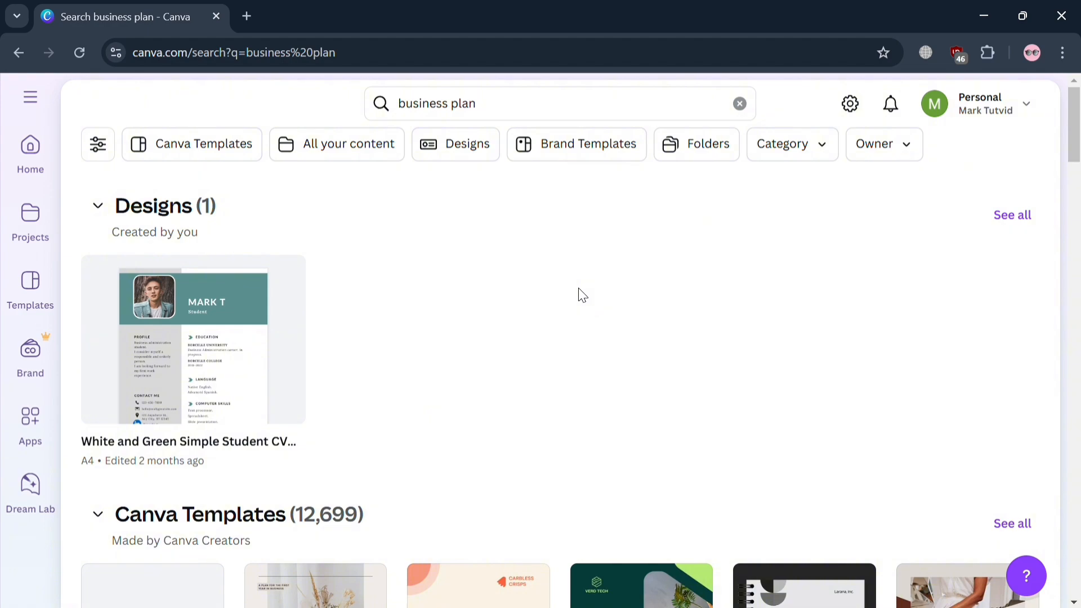
Show the full list of Canva templates matching the "business plan" search.
{"action": "scroll", "coordinate": [367, 493], "scroll_direction": "down", "scroll_amount": 7}
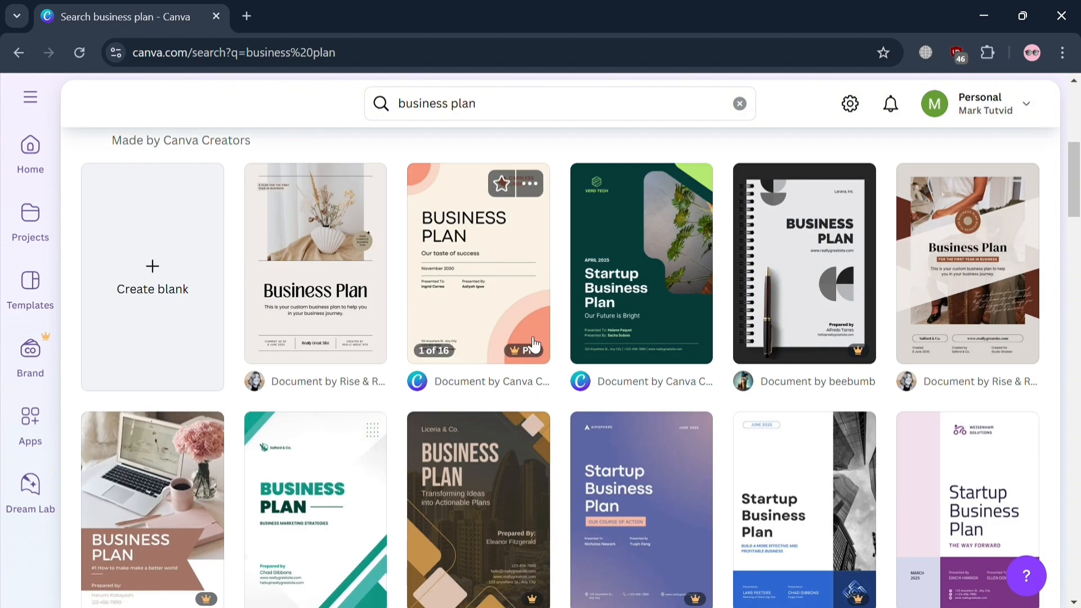
{"action": "scroll", "coordinate": [530, 351], "scroll_direction": "up", "scroll_amount": 3}
{"action": "scroll", "coordinate": [535, 359], "scroll_direction": "up", "scroll_amount": 4}
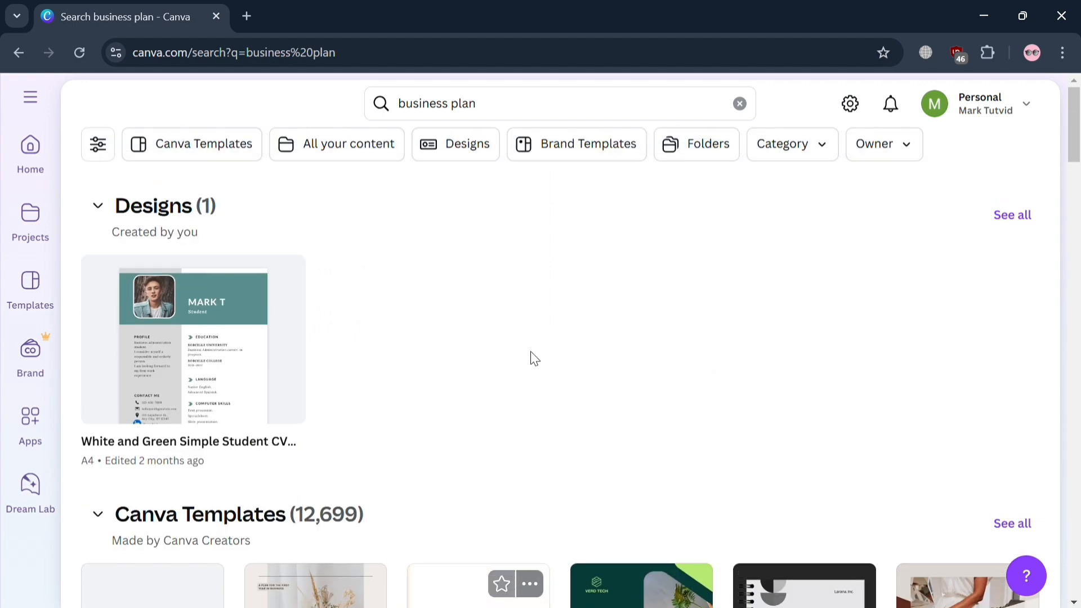
{"action": "scroll", "coordinate": [534, 358], "scroll_direction": "down", "scroll_amount": 8}
{"action": "scroll", "coordinate": [530, 351], "scroll_direction": "down", "scroll_amount": 4}
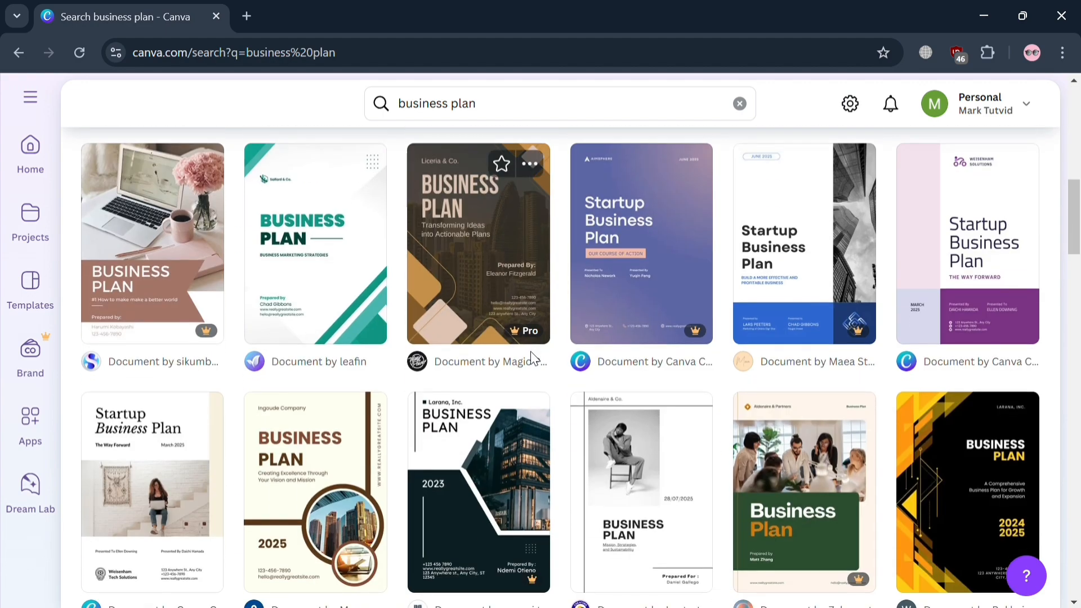
{"action": "scroll", "coordinate": [893, 304], "scroll_direction": "down", "scroll_amount": 4}
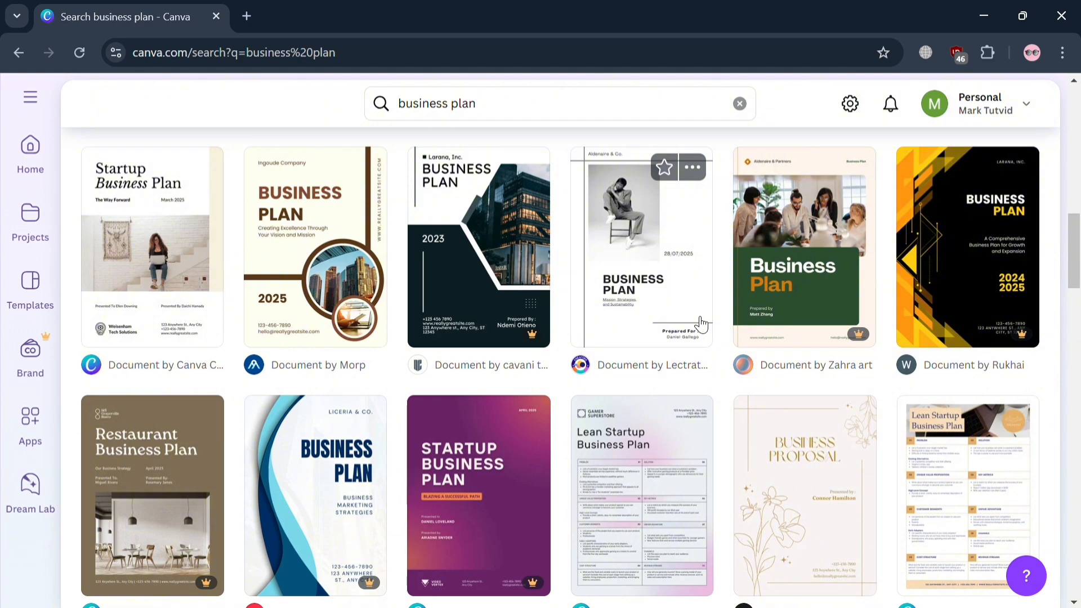
{"action": "scroll", "coordinate": [795, 462], "scroll_direction": "up", "scroll_amount": 10}
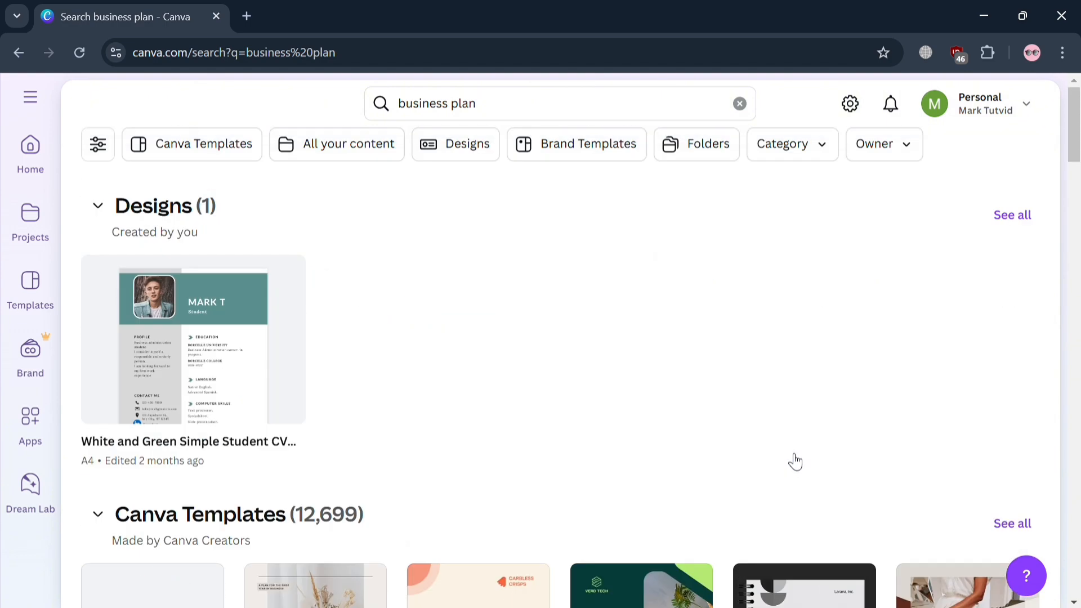
{"action": "left_click", "coordinate": [1011, 524]}
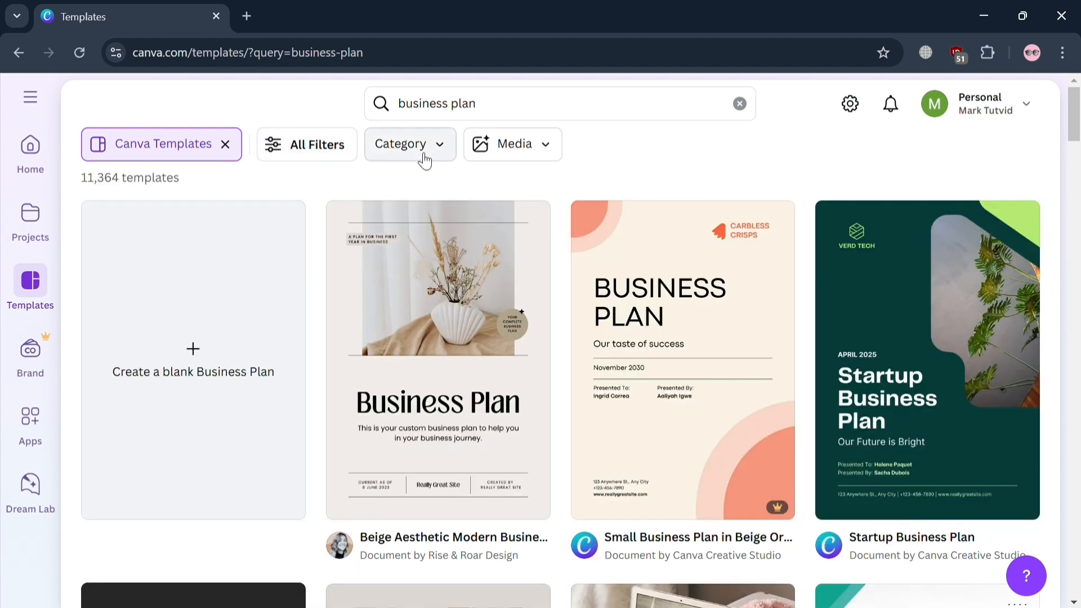
Examine the category, theme, feature, grade, topic and color filters available for the business plan templates without applying any.
{"action": "left_click", "coordinate": [425, 162]}
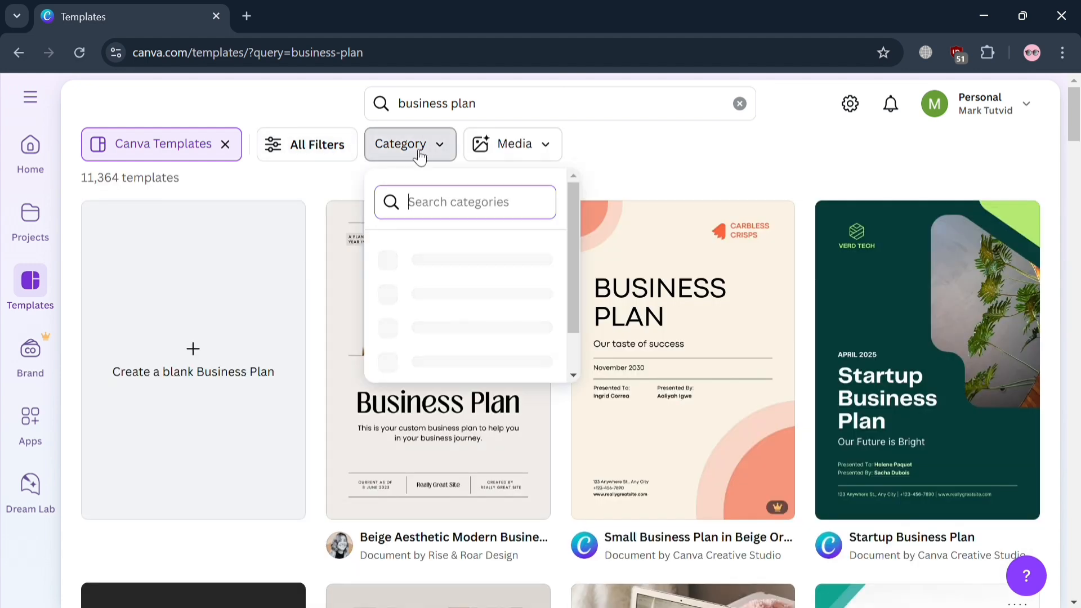
{"action": "left_click", "coordinate": [683, 159]}
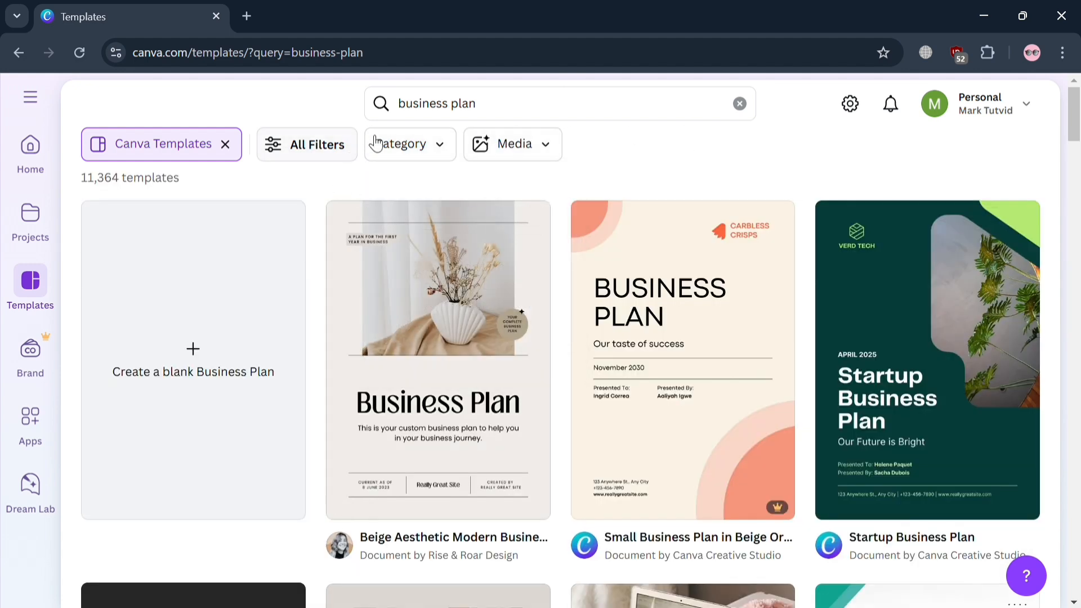
{"action": "left_click", "coordinate": [334, 154]}
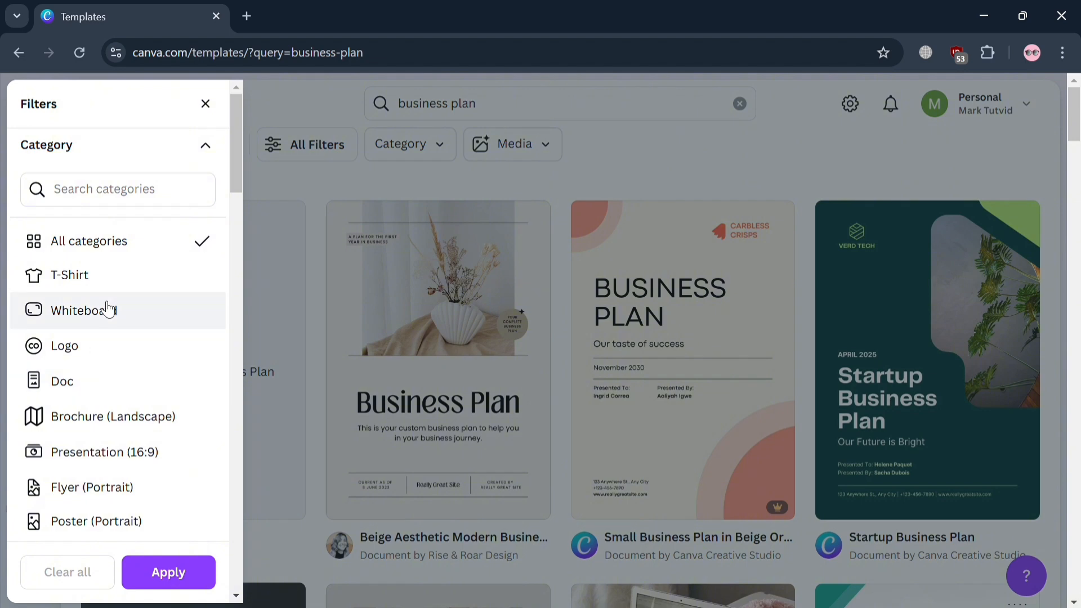
{"action": "scroll", "coordinate": [110, 312], "scroll_direction": "down", "scroll_amount": 10}
{"action": "scroll", "coordinate": [112, 321], "scroll_direction": "up", "scroll_amount": 10}
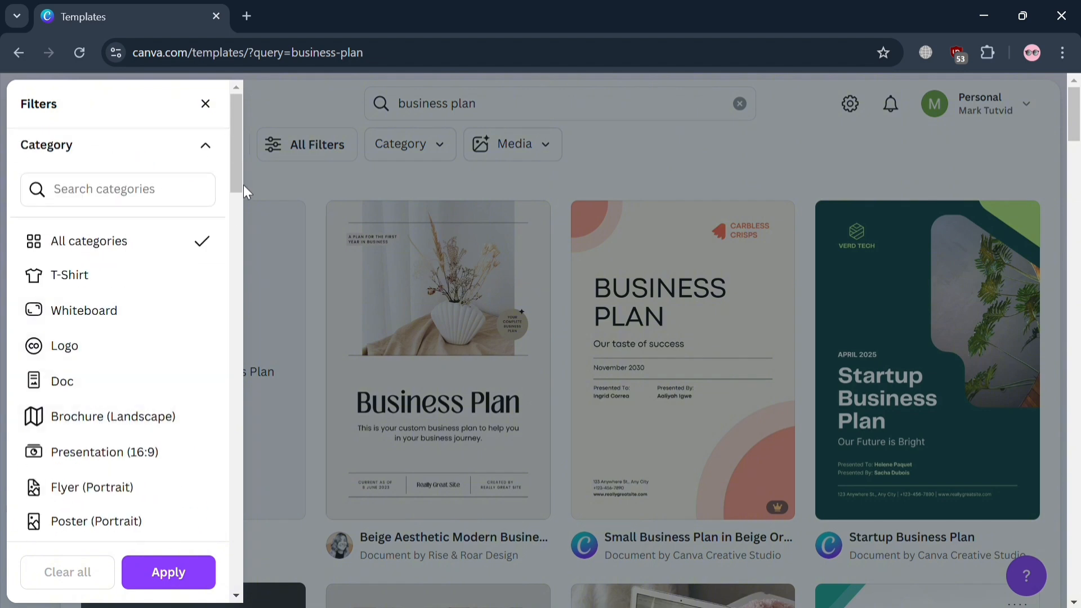
{"action": "left_click_drag", "start_coordinate": [237, 174], "coordinate": [218, 389]}
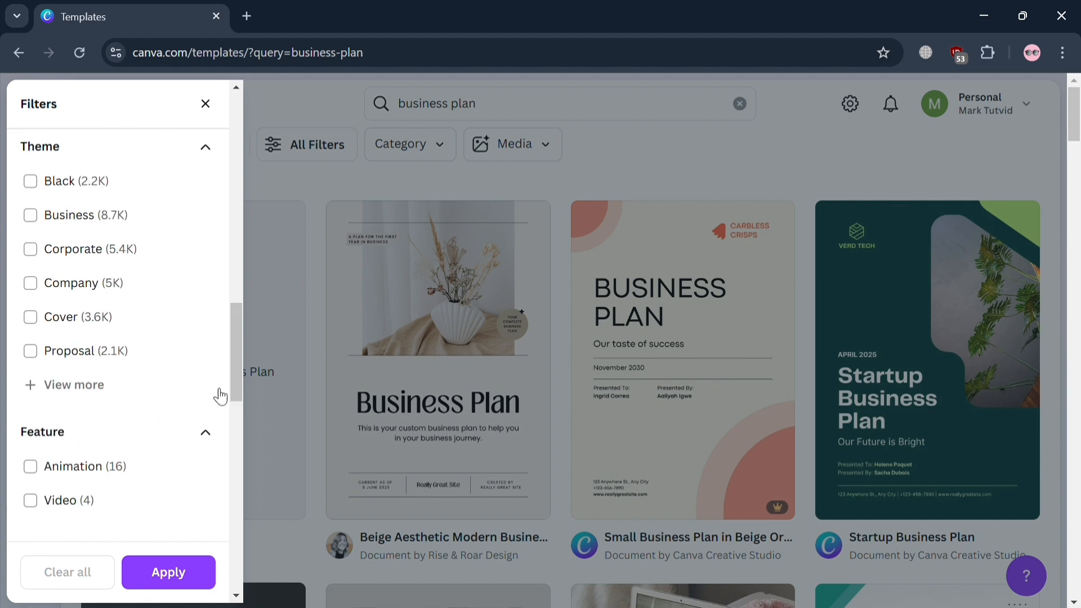
{"action": "left_click_drag", "start_coordinate": [236, 354], "coordinate": [225, 438]}
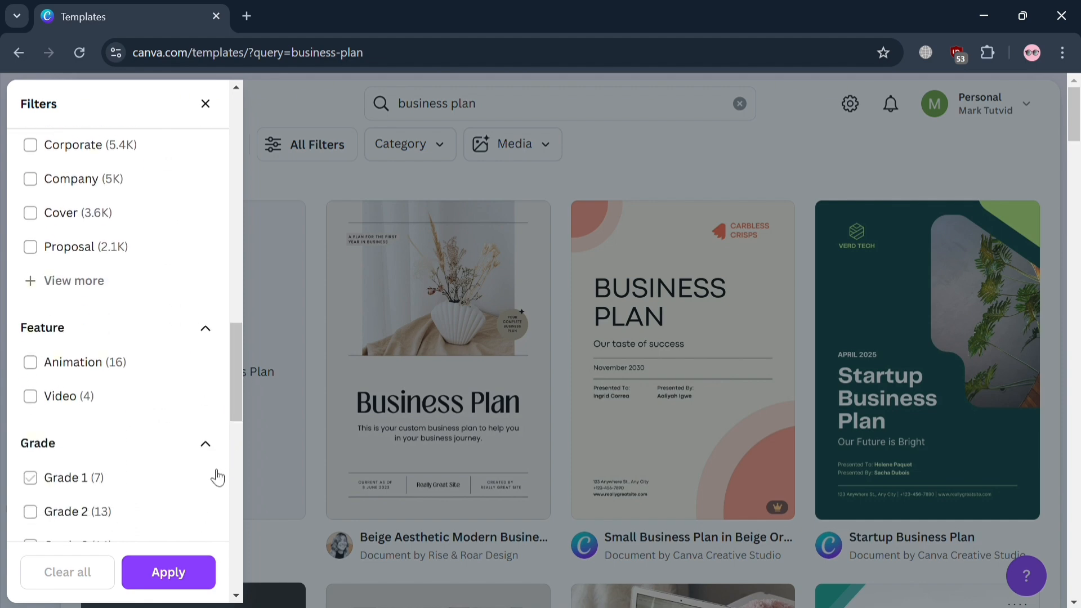
{"action": "left_click_drag", "start_coordinate": [237, 378], "coordinate": [229, 559]}
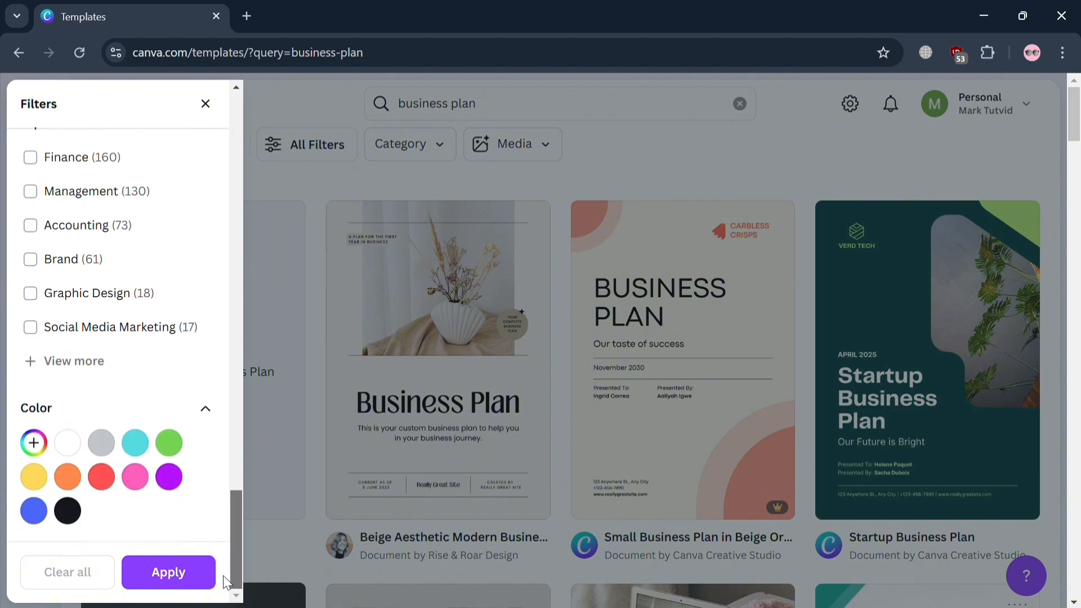
{"action": "left_click", "coordinate": [206, 105]}
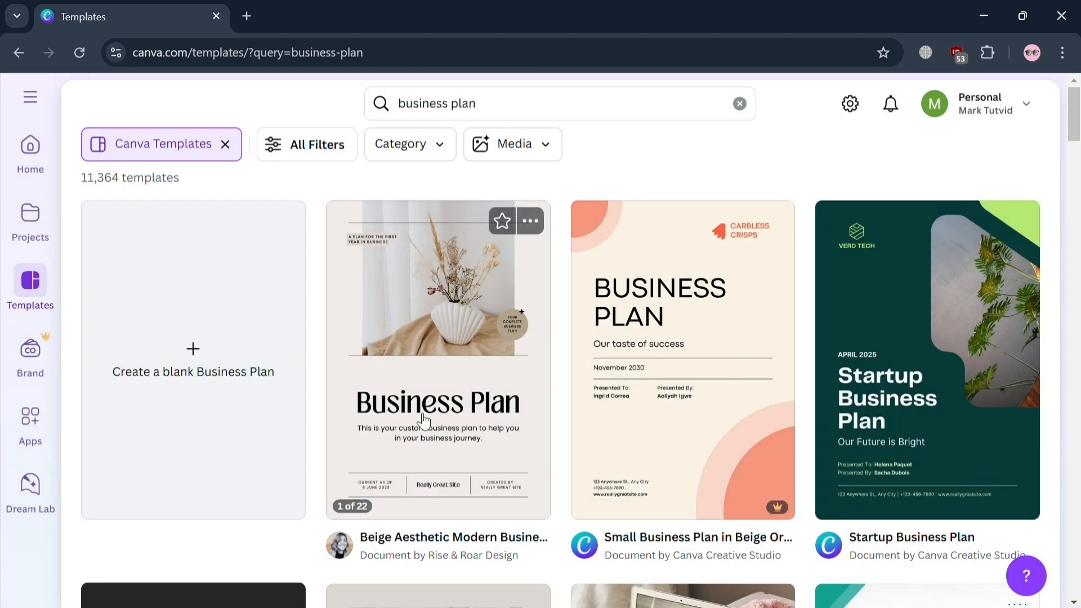
Open the Beige Aesthetic Modern Business Plan A4 Document template for customising.
{"action": "left_click", "coordinate": [425, 421]}
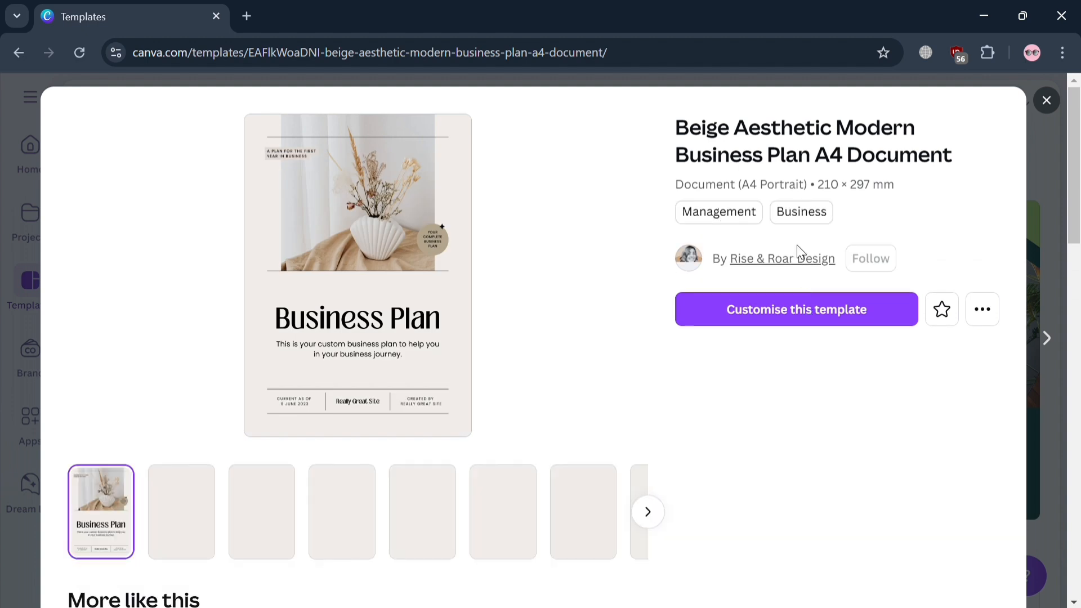
{"action": "left_click", "coordinate": [839, 311]}
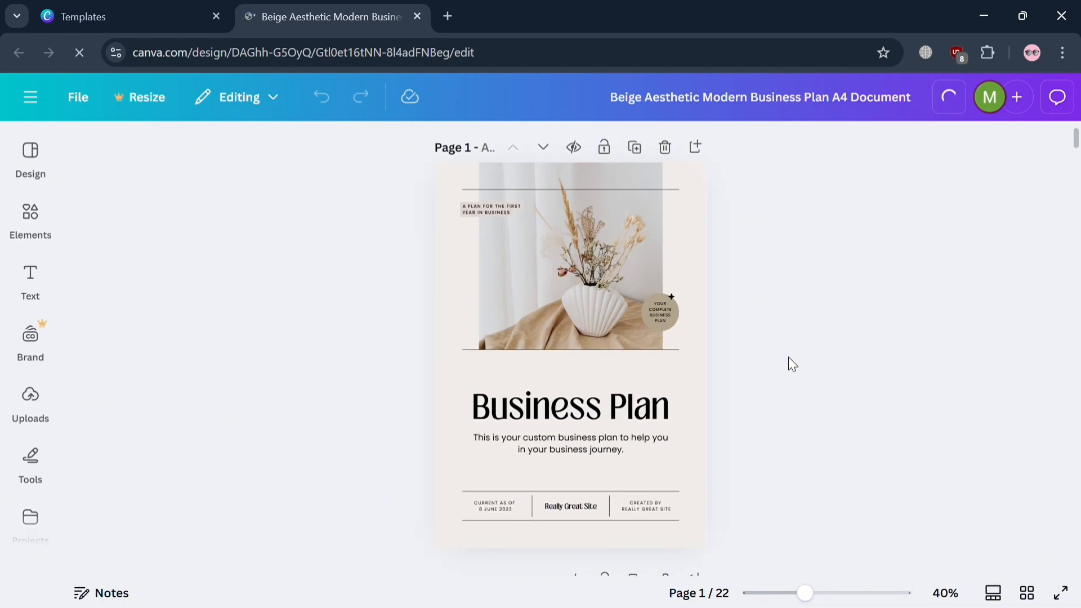
Look through the first pages of the business plan document, including the cover, contents and goals pages.
{"action": "scroll", "coordinate": [788, 357], "scroll_direction": "down", "scroll_amount": 10}
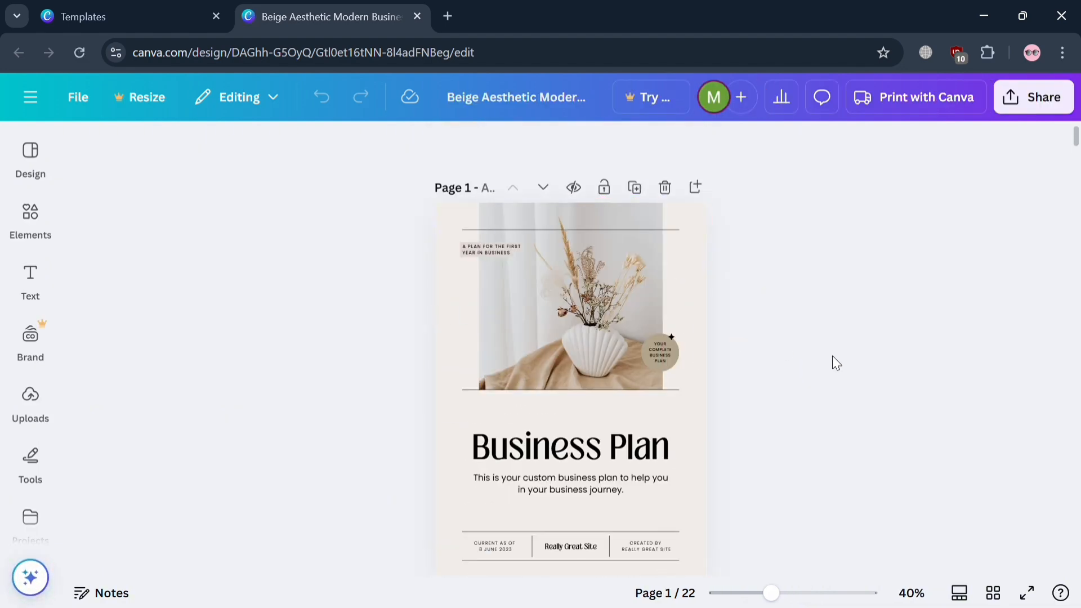
{"action": "scroll", "coordinate": [836, 363], "scroll_direction": "up", "scroll_amount": 5}
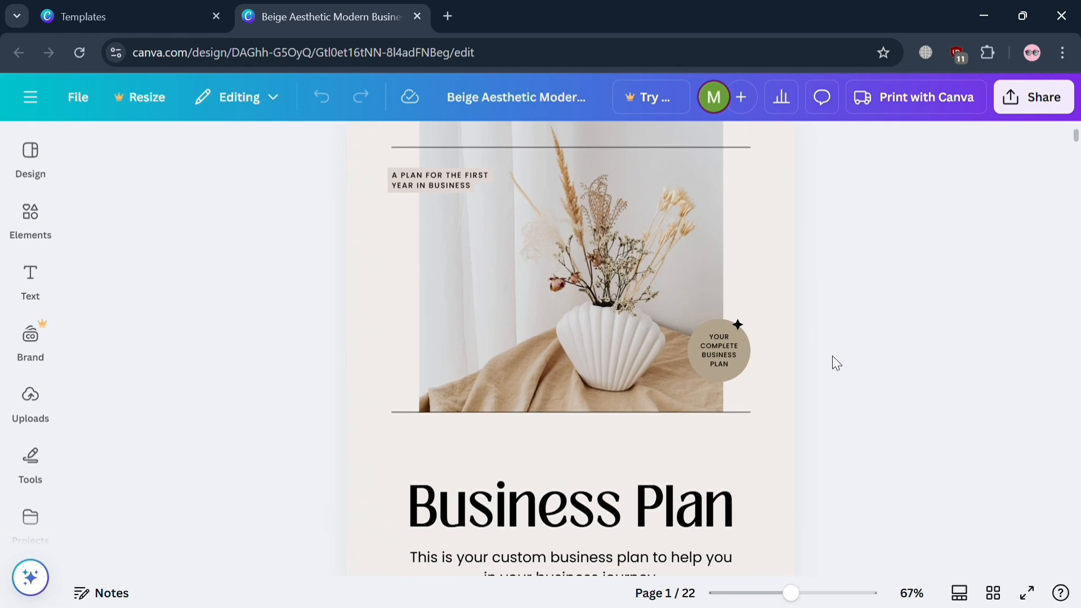
{"action": "scroll", "coordinate": [836, 363], "scroll_direction": "down", "scroll_amount": 10}
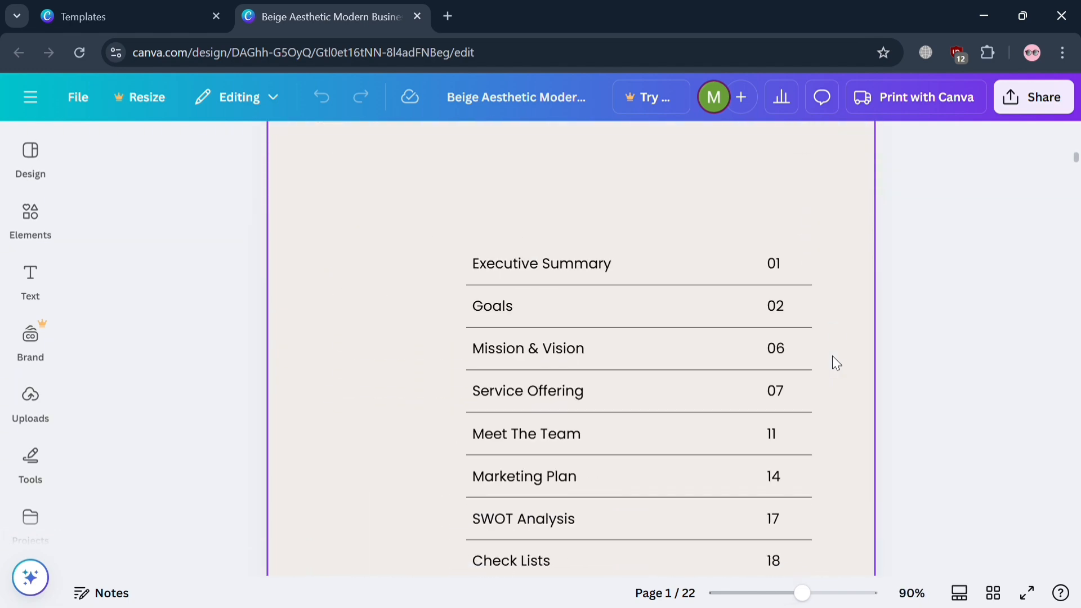
{"action": "scroll", "coordinate": [834, 361], "scroll_direction": "down", "scroll_amount": 10}
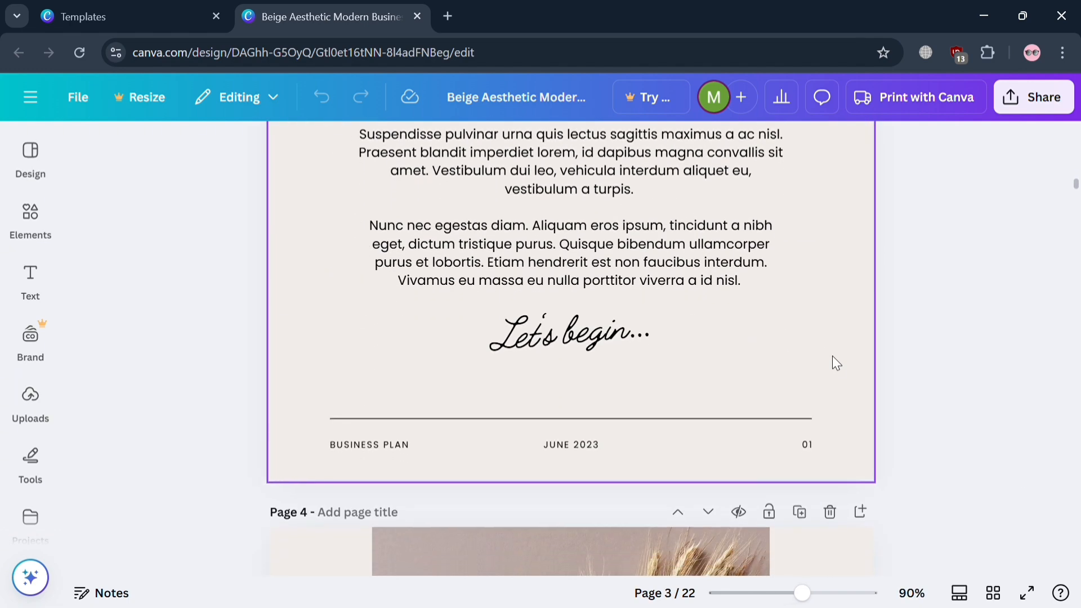
{"action": "scroll", "coordinate": [972, 381], "scroll_direction": "up", "scroll_amount": 20}
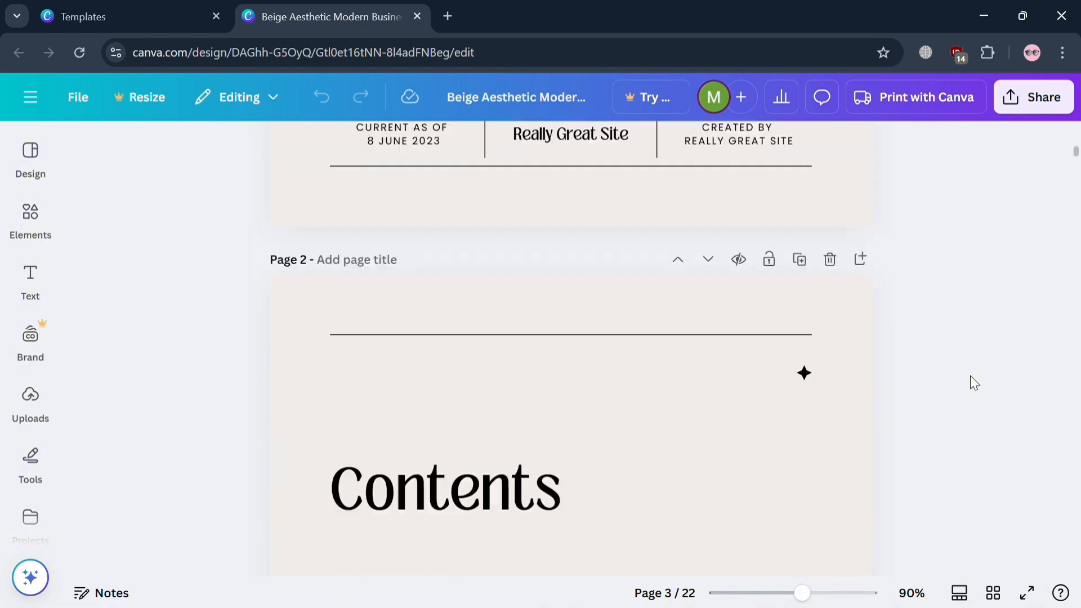
{"action": "scroll", "coordinate": [971, 376], "scroll_direction": "down", "scroll_amount": 3}
{"action": "scroll", "coordinate": [970, 376], "scroll_direction": "down", "scroll_amount": 10}
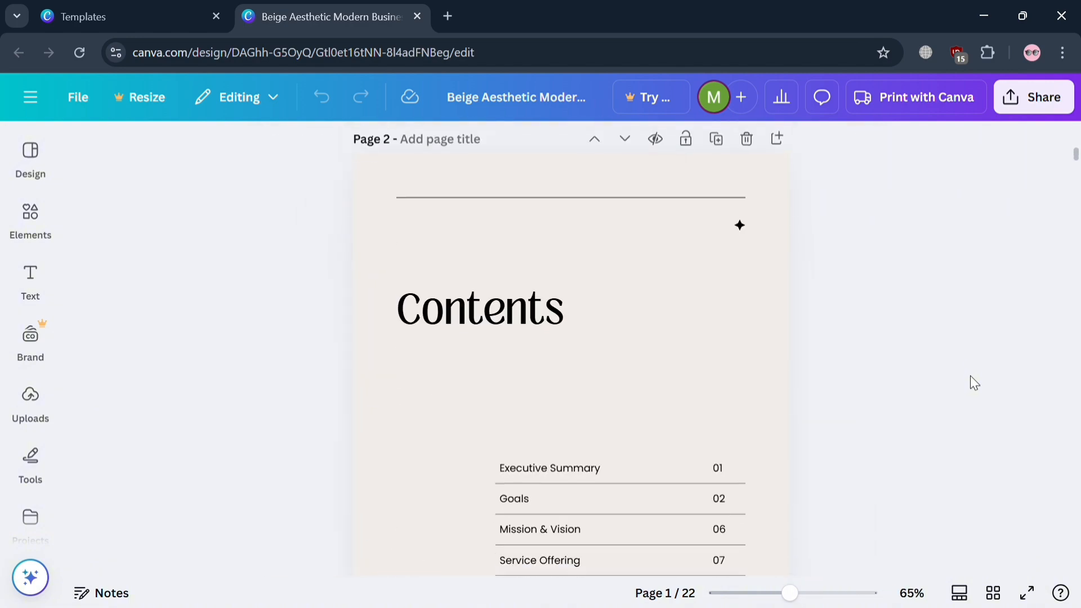
{"action": "scroll", "coordinate": [970, 376], "scroll_direction": "down", "scroll_amount": 20}
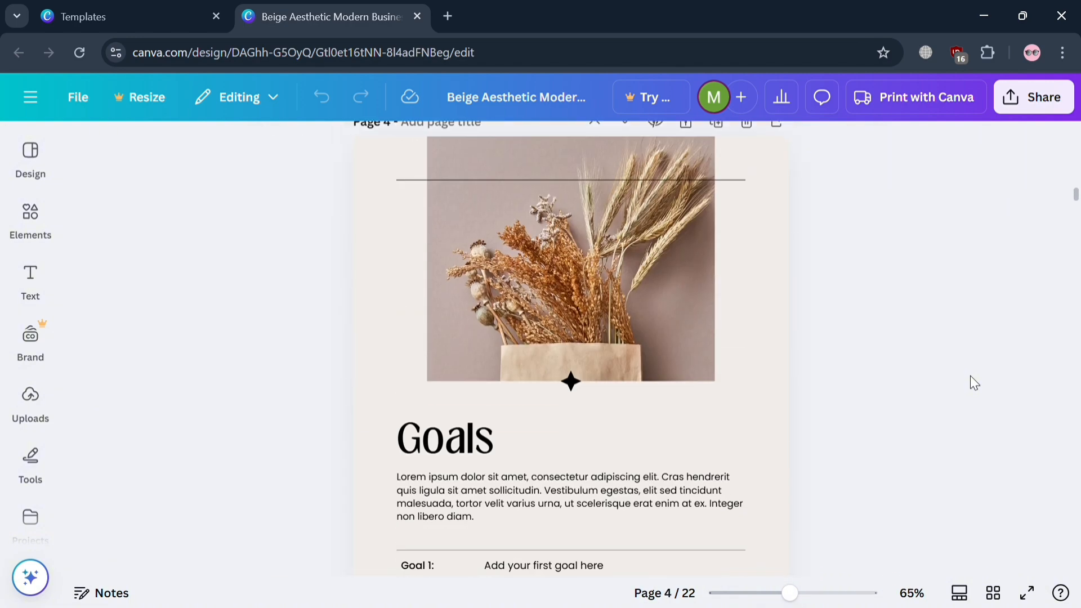
{"action": "scroll", "coordinate": [971, 376], "scroll_direction": "down", "scroll_amount": 15}
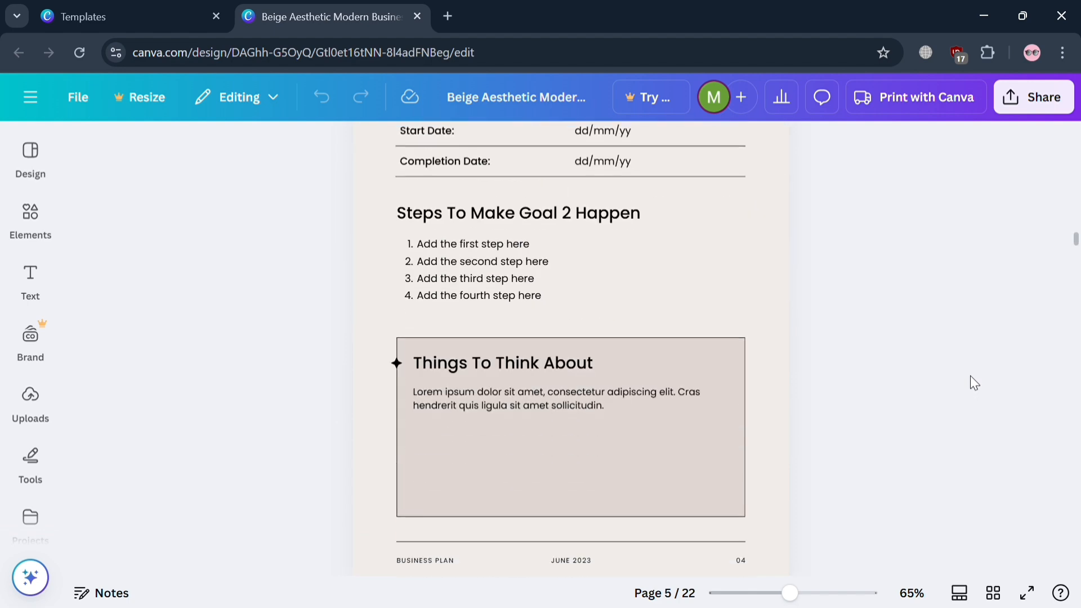
{"action": "scroll", "coordinate": [971, 376], "scroll_direction": "up", "scroll_amount": 20}
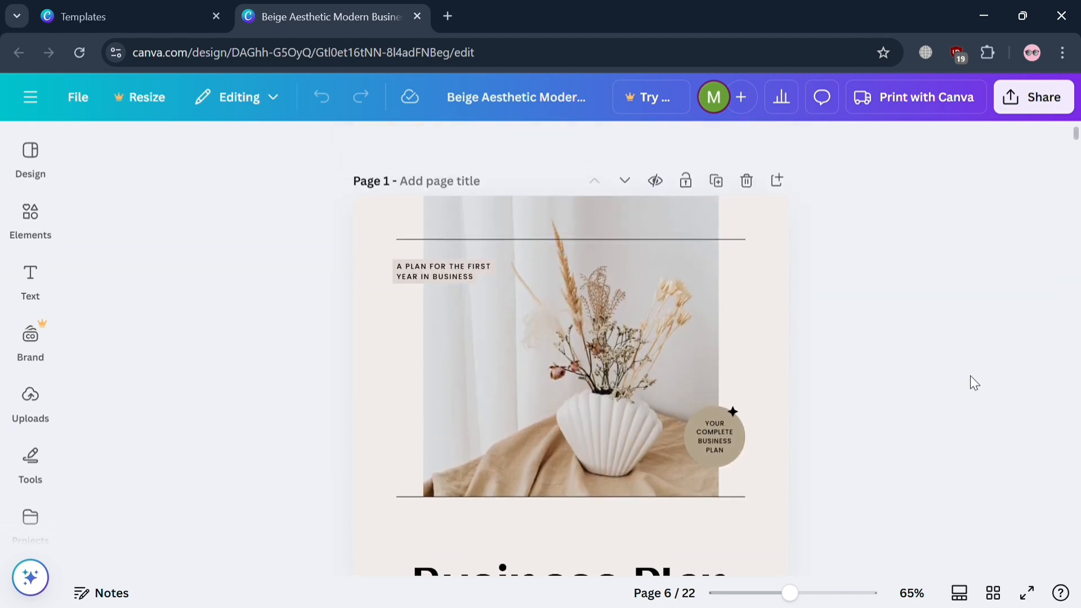
Replace the "Business Plan" title on the cover page with "my business plan".
{"action": "scroll", "coordinate": [766, 408], "scroll_direction": "down", "scroll_amount": 5}
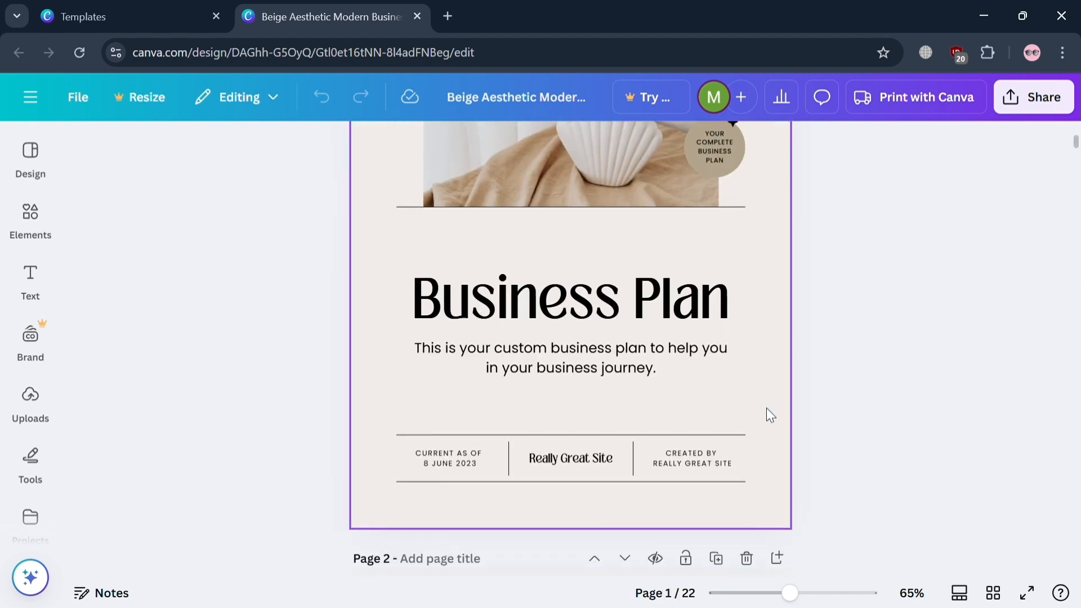
{"action": "left_click", "coordinate": [624, 299]}
{"action": "left_click", "coordinate": [625, 301]}
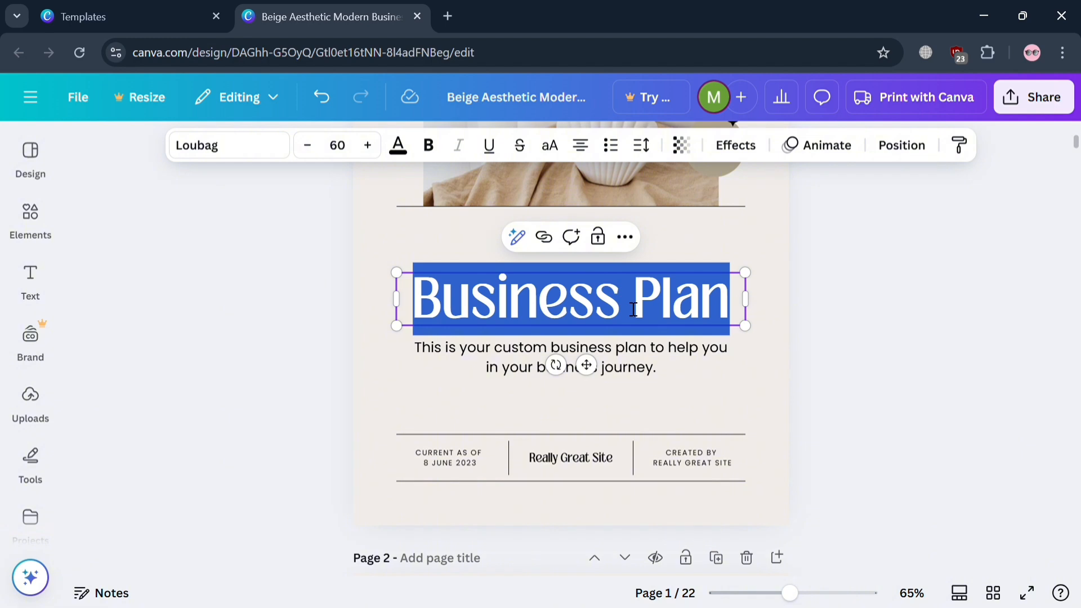
{"action": "type", "text": "my"}
{"action": "key", "text": "BackSpace"}
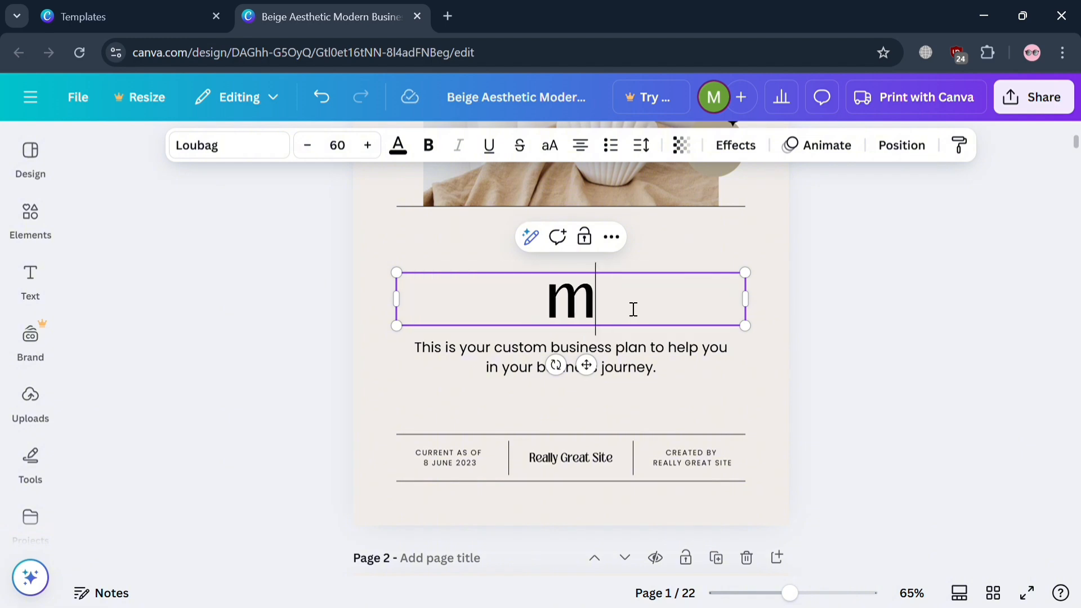
{"action": "key", "text": "BackSpace"}
{"action": "type", "text": "m"}
{"action": "key", "text": "BackSpace"}
{"action": "type", "text": ","}
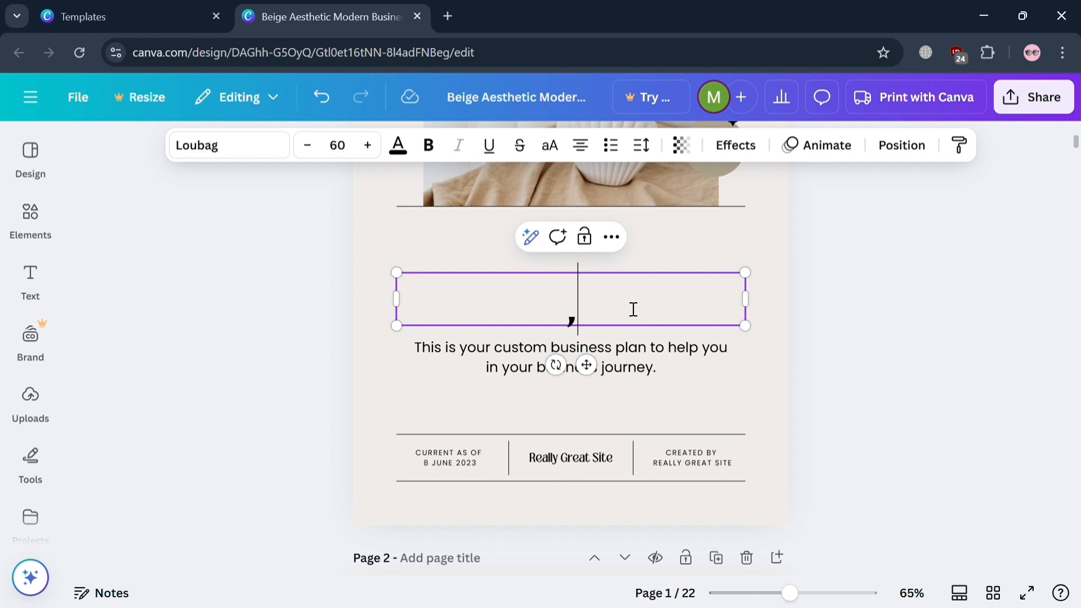
{"action": "key", "text": "BackSpace"}
{"action": "type", "text": "my "}
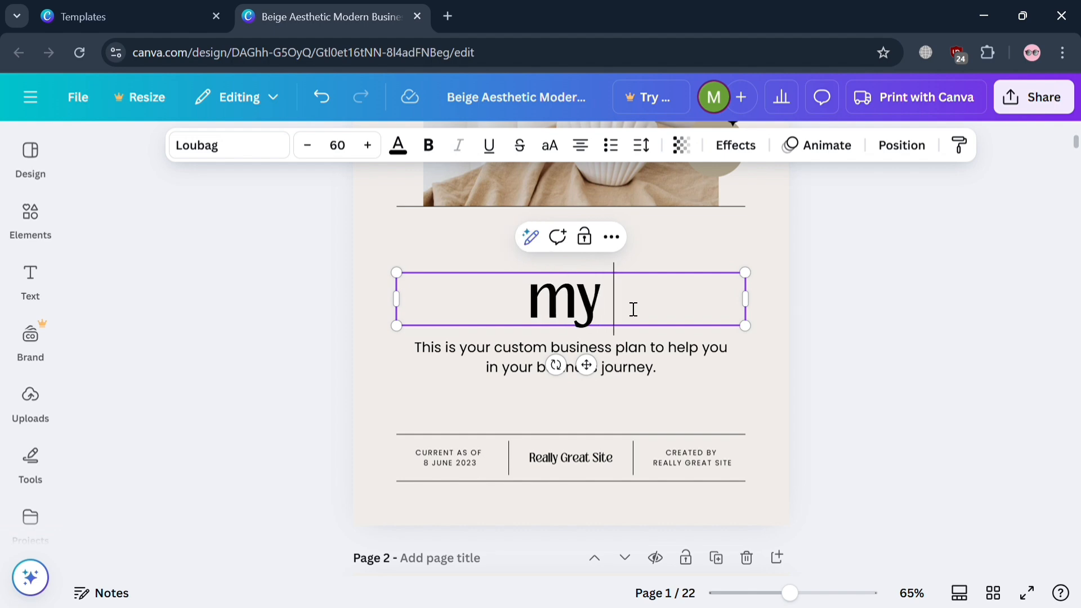
{"action": "type", "text": "business plan"}
{"action": "left_click", "coordinate": [839, 353]}
{"action": "scroll", "coordinate": [709, 380], "scroll_direction": "down", "scroll_amount": 9}
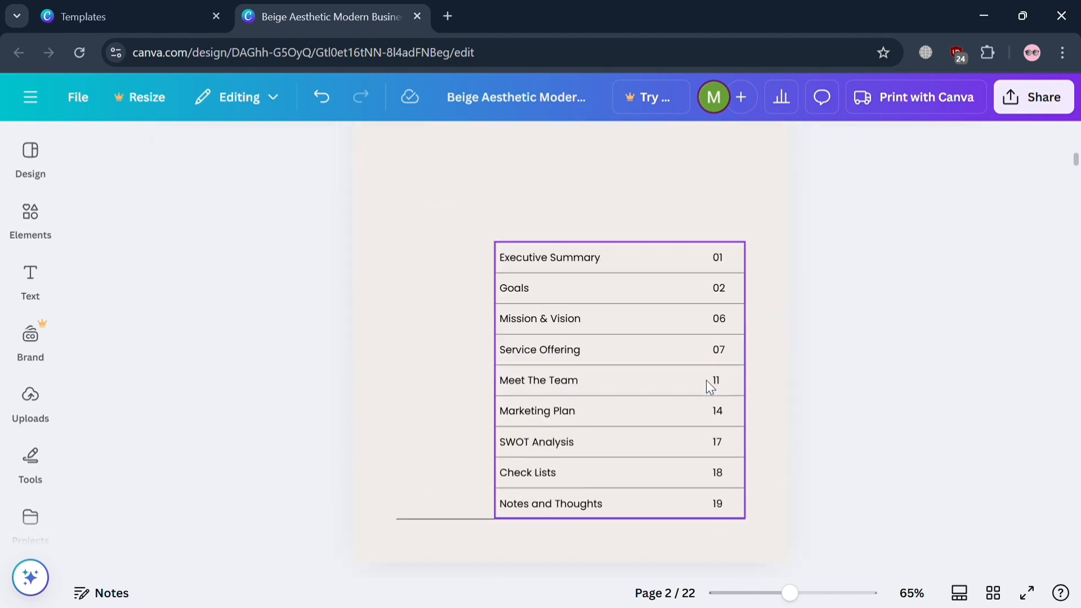
{"action": "scroll", "coordinate": [706, 380], "scroll_direction": "up", "scroll_amount": 4}
{"action": "scroll", "coordinate": [706, 380], "scroll_direction": "up", "scroll_amount": 10}
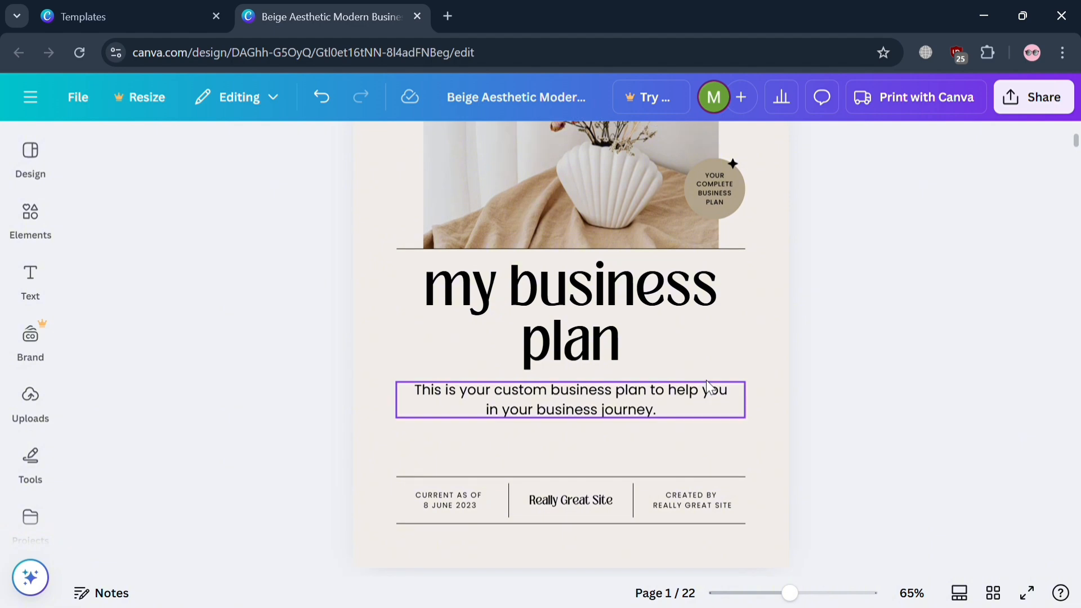
{"action": "scroll", "coordinate": [606, 299], "scroll_direction": "up", "scroll_amount": 2}
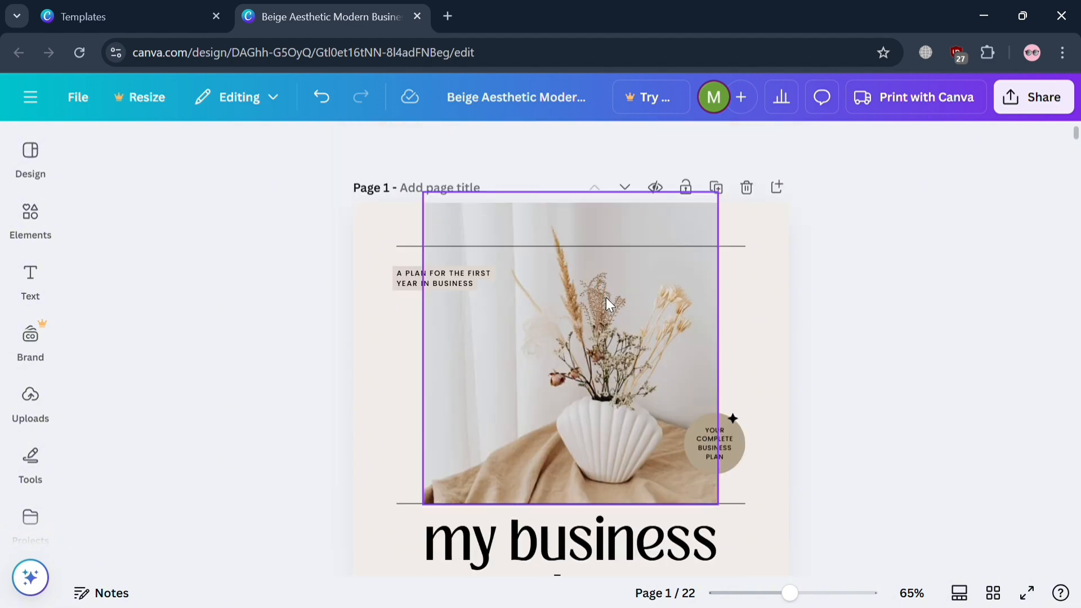
Delete the flower vase photo from the cover page and search the element library's photos for "cafe".
{"action": "left_click", "coordinate": [606, 299]}
{"action": "key", "text": "Delete"}
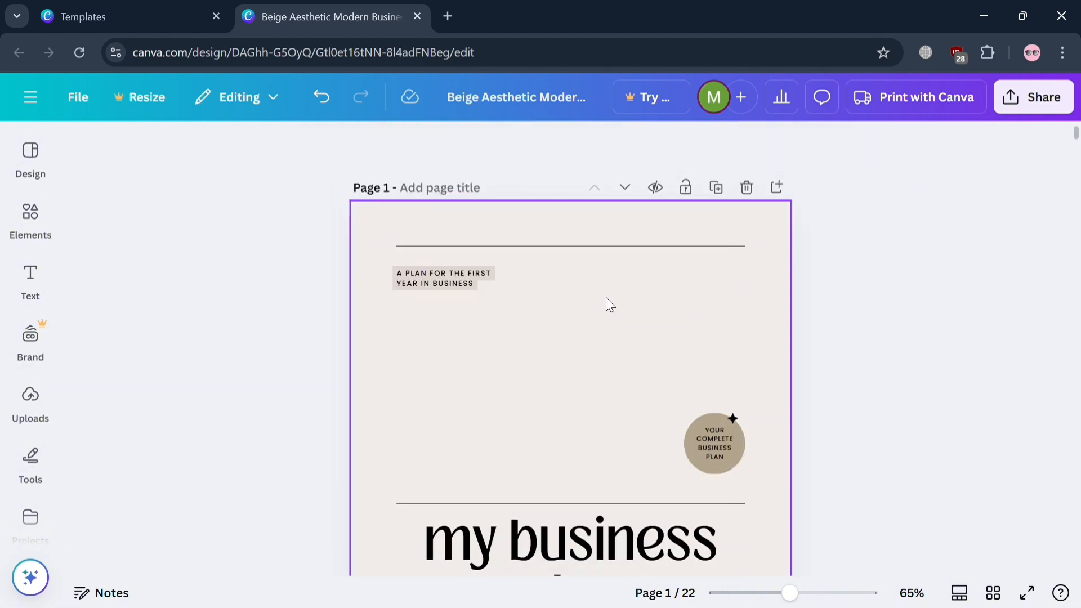
{"action": "left_click", "coordinate": [55, 231]}
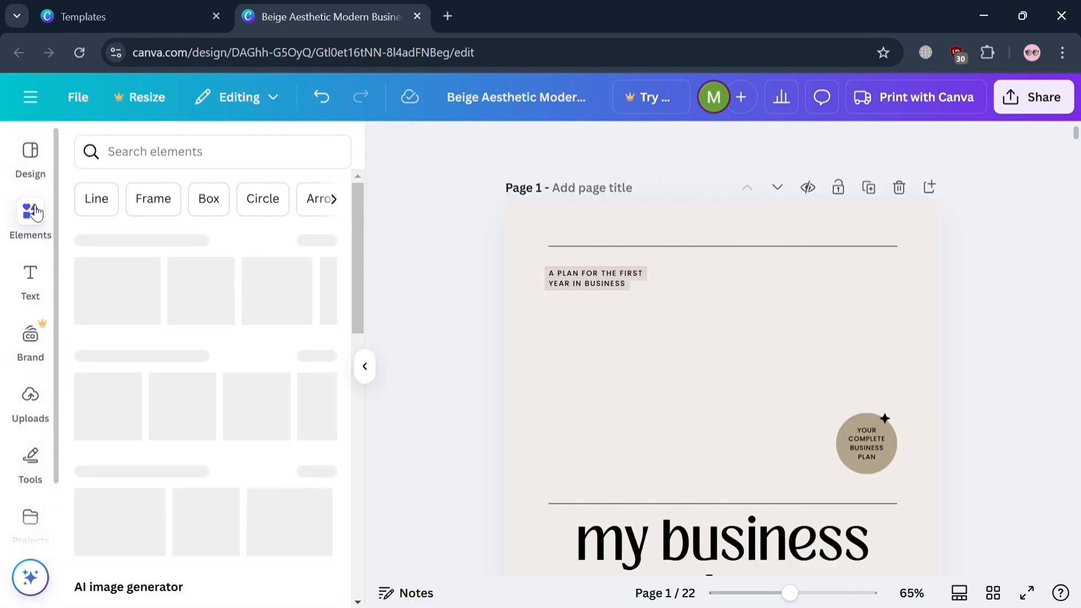
{"action": "left_click", "coordinate": [279, 161]}
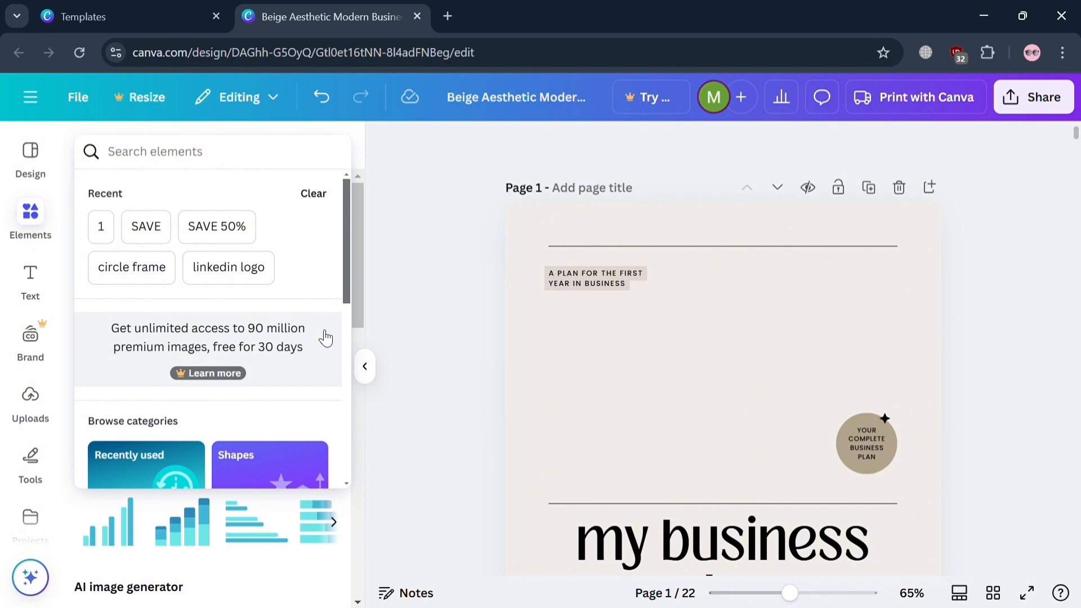
{"action": "type", "text": "cafe"}
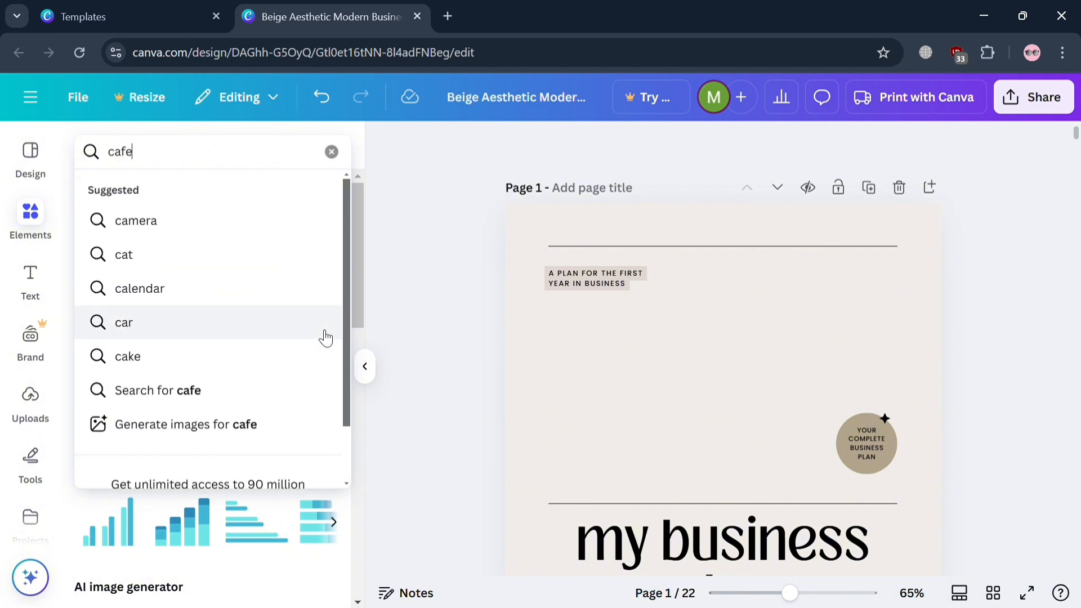
{"action": "key", "text": "Return"}
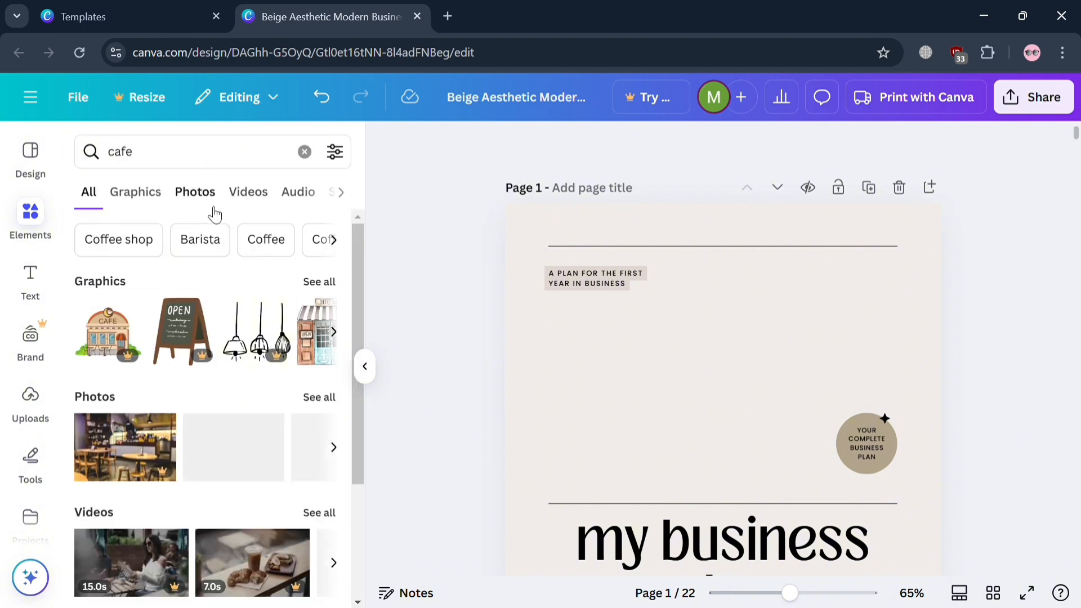
{"action": "left_click", "coordinate": [203, 195]}
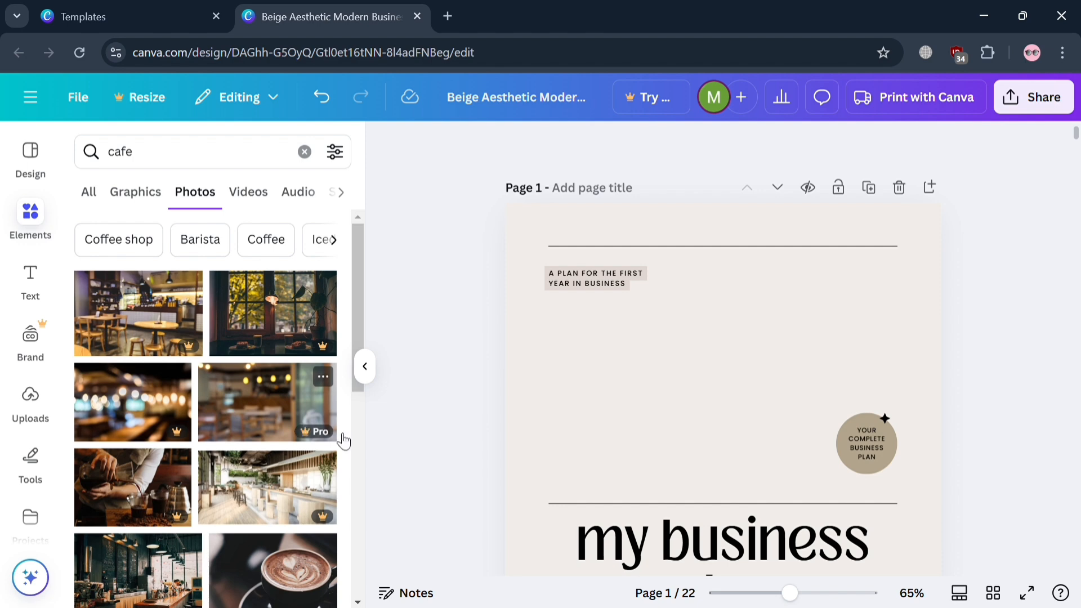
Add the dark green coffee shop interior photo to the cover, shrink it and place it between the two horizontal lines above the title.
{"action": "scroll", "coordinate": [340, 475], "scroll_direction": "down", "scroll_amount": 2}
{"action": "left_click_drag", "start_coordinate": [188, 514], "coordinate": [650, 365]}
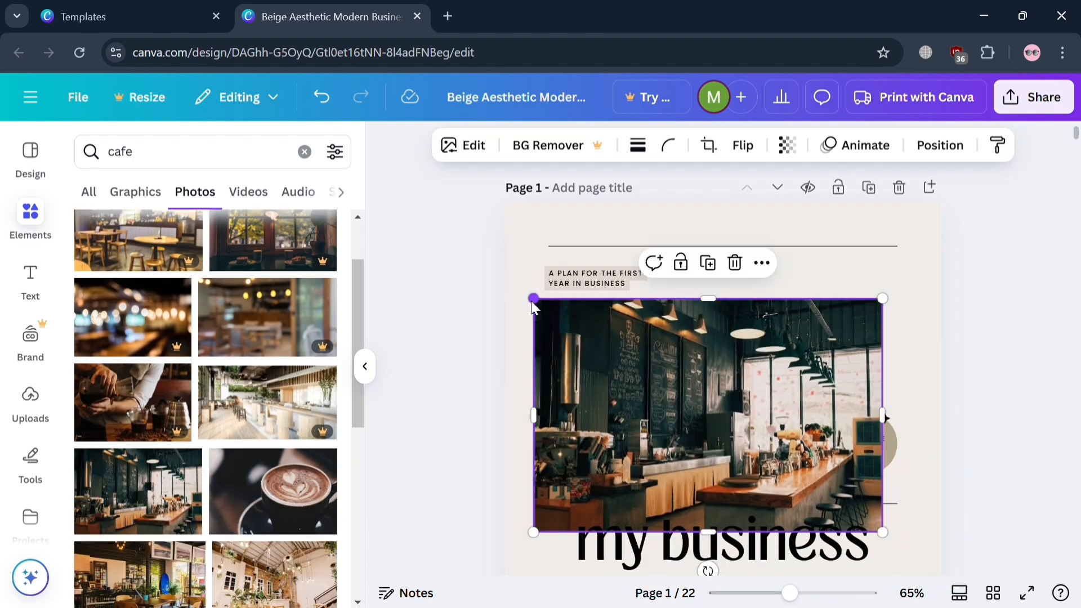
{"action": "left_click_drag", "start_coordinate": [531, 300], "coordinate": [602, 355]}
{"action": "left_click_drag", "start_coordinate": [713, 463], "coordinate": [693, 414]}
Move the cafe photo's layer behind the round "Your complete business plan" badge on the cover.
{"action": "right_click", "coordinate": [741, 399]}
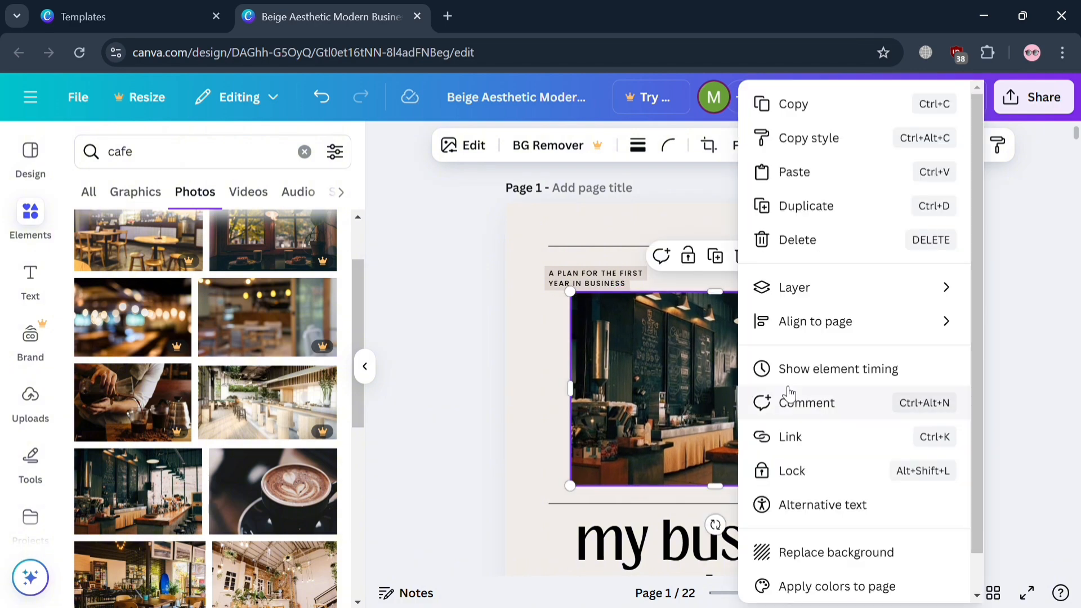
{"action": "mouse_move", "coordinate": [883, 289]}
{"action": "left_click", "coordinate": [620, 354]}
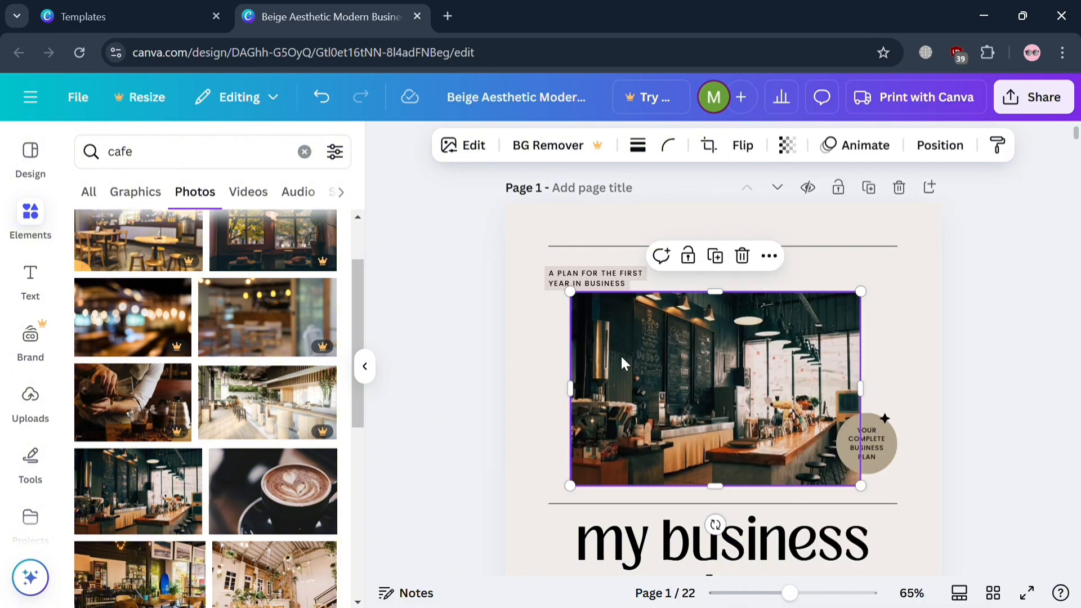
{"action": "left_click", "coordinate": [893, 464]}
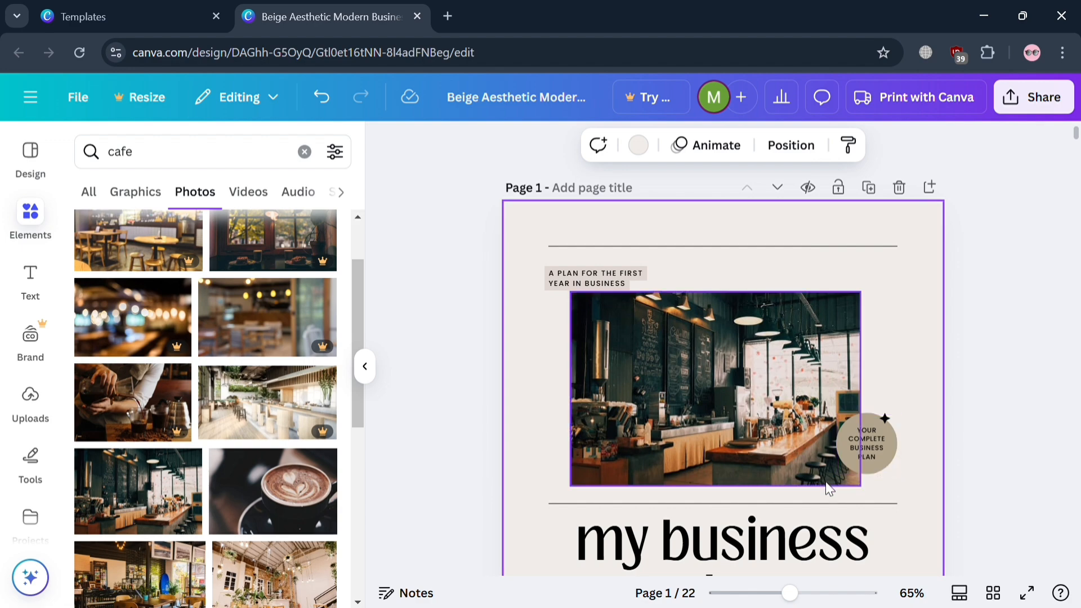
Delete the "Really Great Site" text from the middle of the cover page's footer.
{"action": "scroll", "coordinate": [713, 434], "scroll_direction": "down", "scroll_amount": 6}
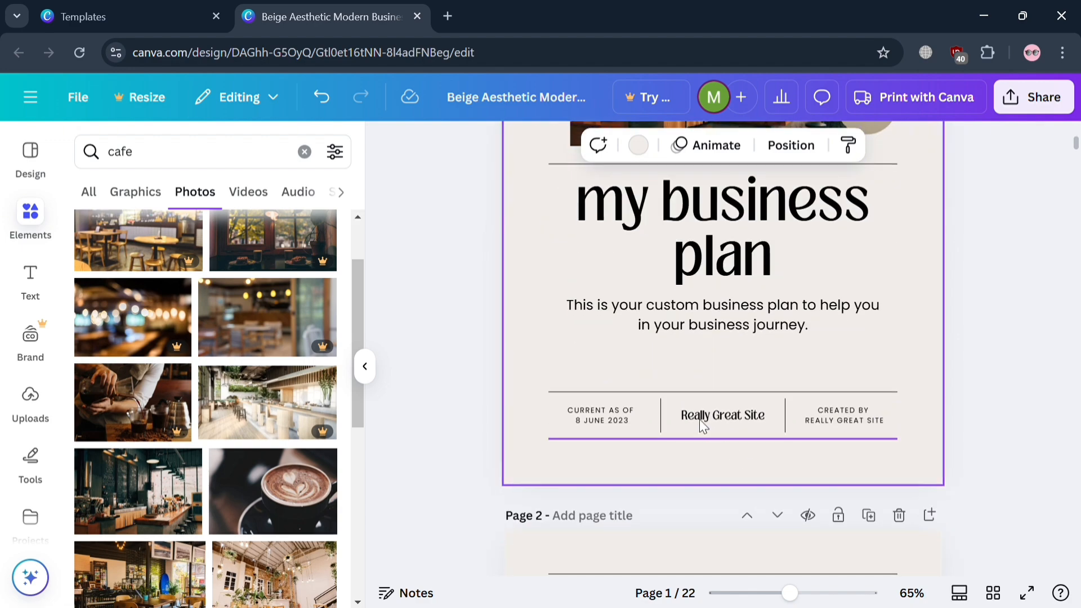
{"action": "left_click", "coordinate": [707, 418]}
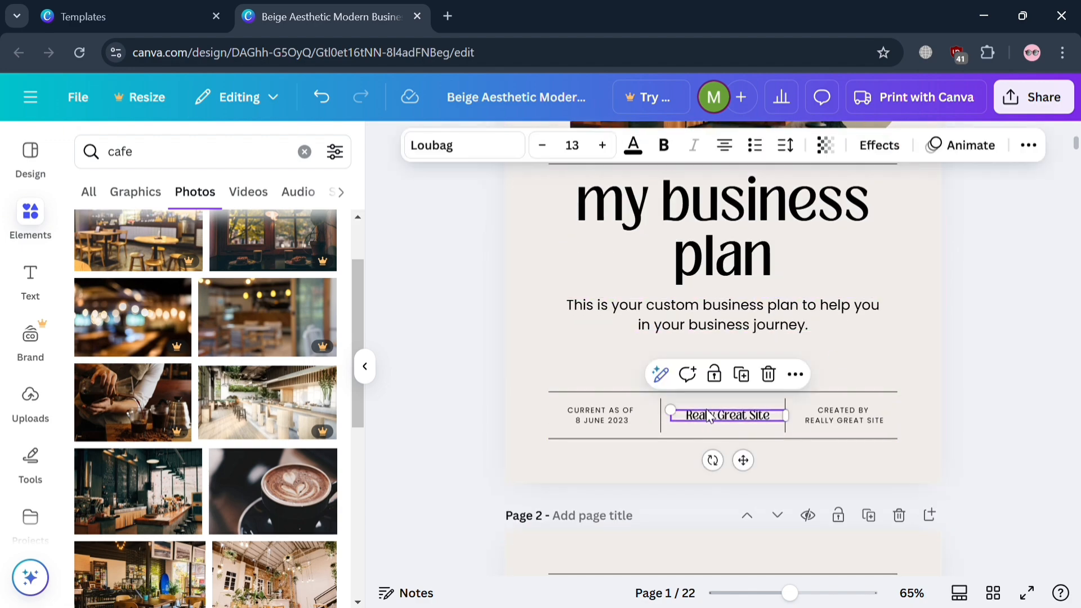
{"action": "key", "text": "Delete"}
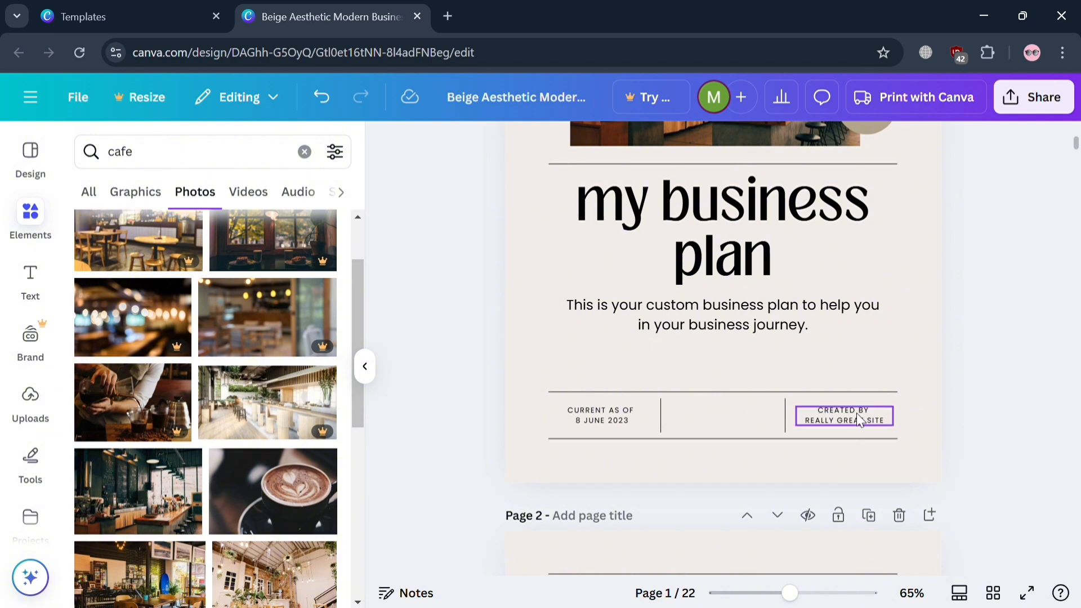
Change the "Created by" text in the cover footer to read "CREATED BY YOUR NAME".
{"action": "triple_click", "coordinate": [857, 412]}
{"action": "left_click_drag", "start_coordinate": [885, 424], "coordinate": [796, 437]}
{"action": "type", "text": "YOUR NAME"}
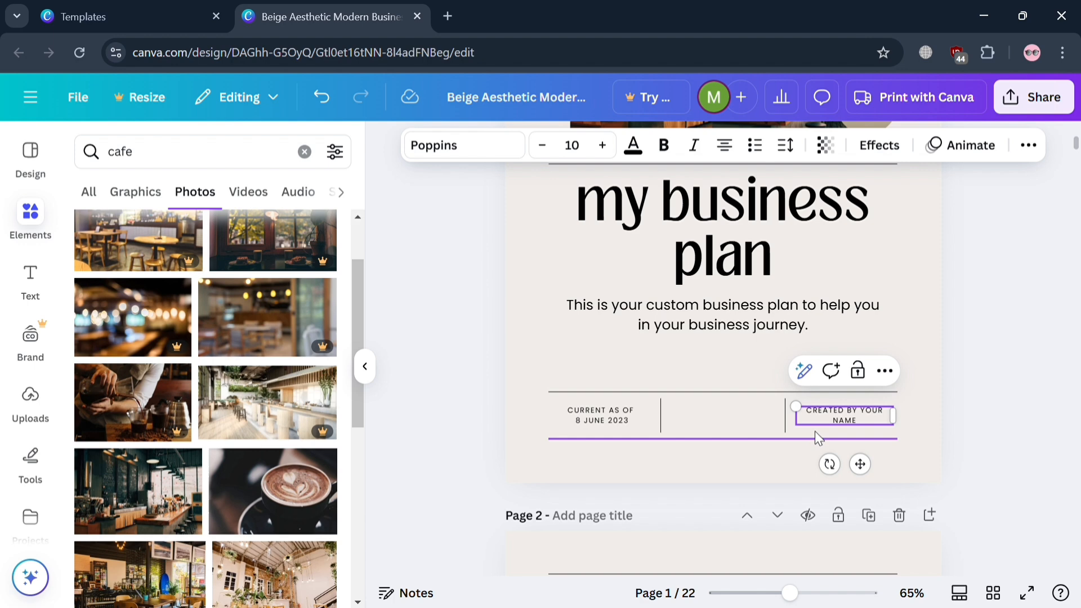
{"action": "left_click", "coordinate": [673, 461]}
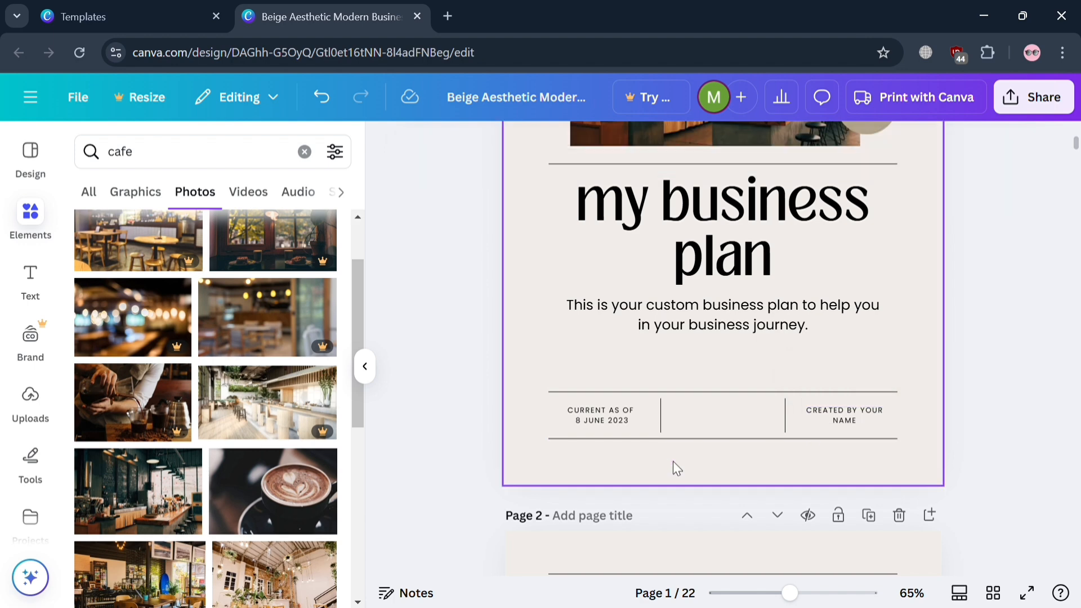
{"action": "left_click", "coordinate": [601, 415]}
{"action": "left_click", "coordinate": [907, 328]}
Recolor the "my business plan" cover title with the dark reddish-brown document color and make it bold.
{"action": "scroll", "coordinate": [598, 351], "scroll_direction": "up", "scroll_amount": 2}
{"action": "left_click", "coordinate": [660, 306]}
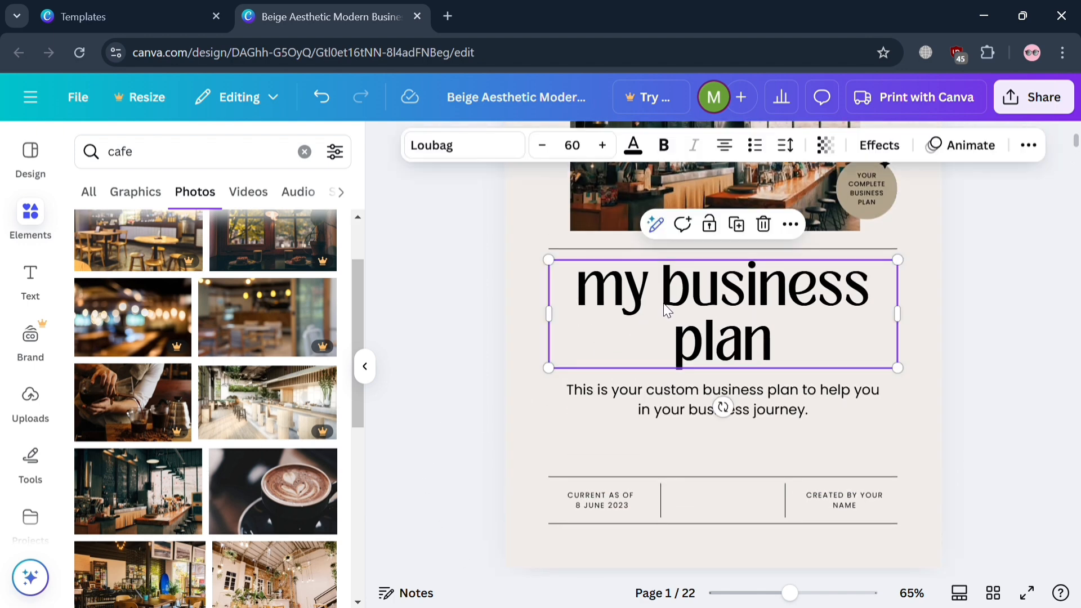
{"action": "triple_click", "coordinate": [660, 306]}
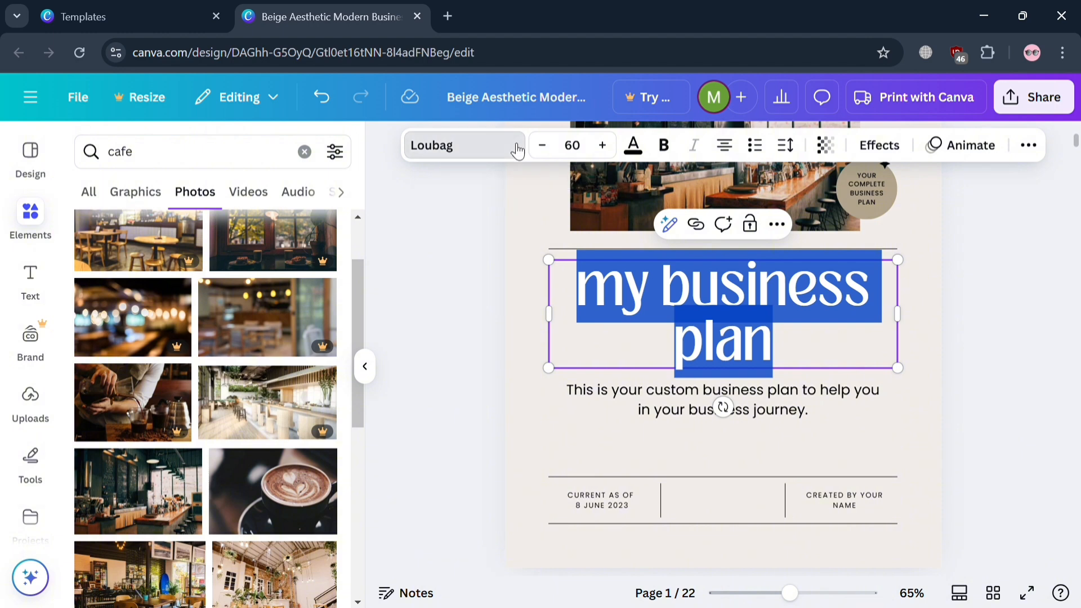
{"action": "left_click", "coordinate": [494, 145]}
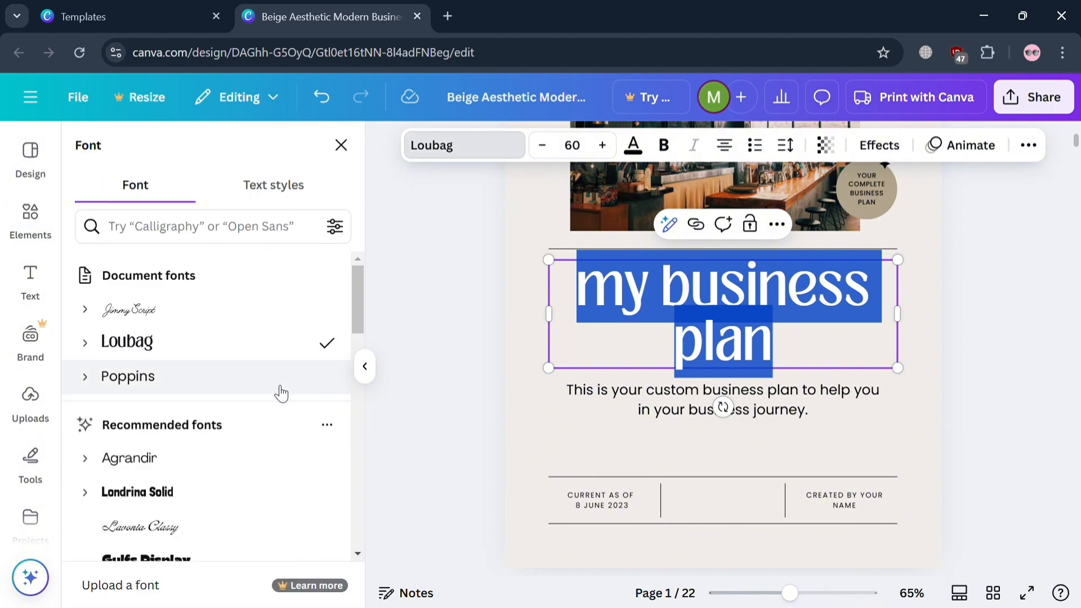
{"action": "left_click", "coordinate": [641, 158]}
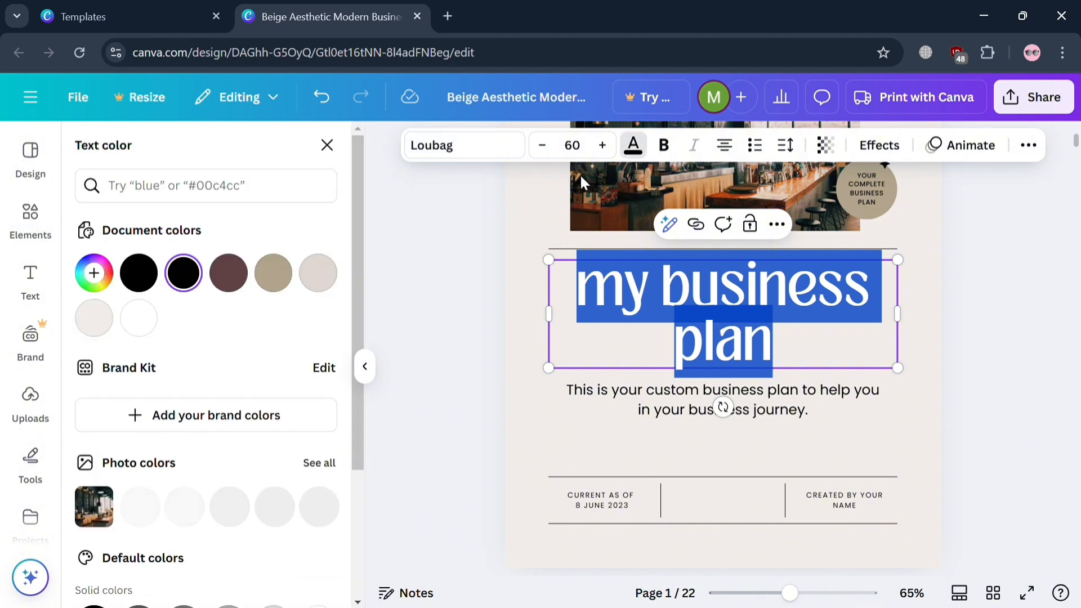
{"action": "left_click", "coordinate": [247, 274]}
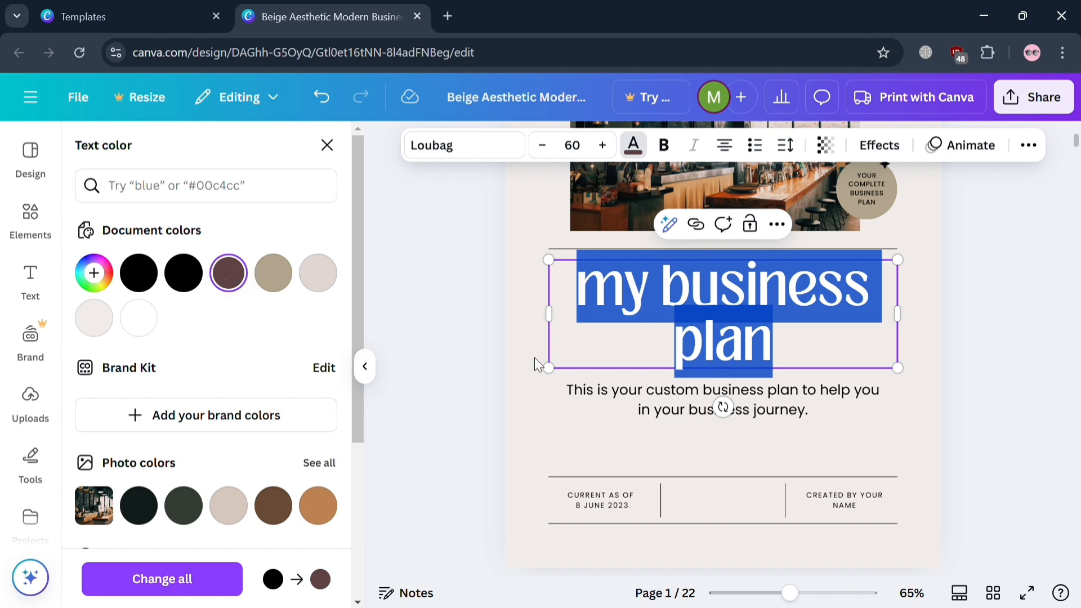
{"action": "left_click", "coordinate": [541, 402]}
{"action": "left_click", "coordinate": [713, 326]}
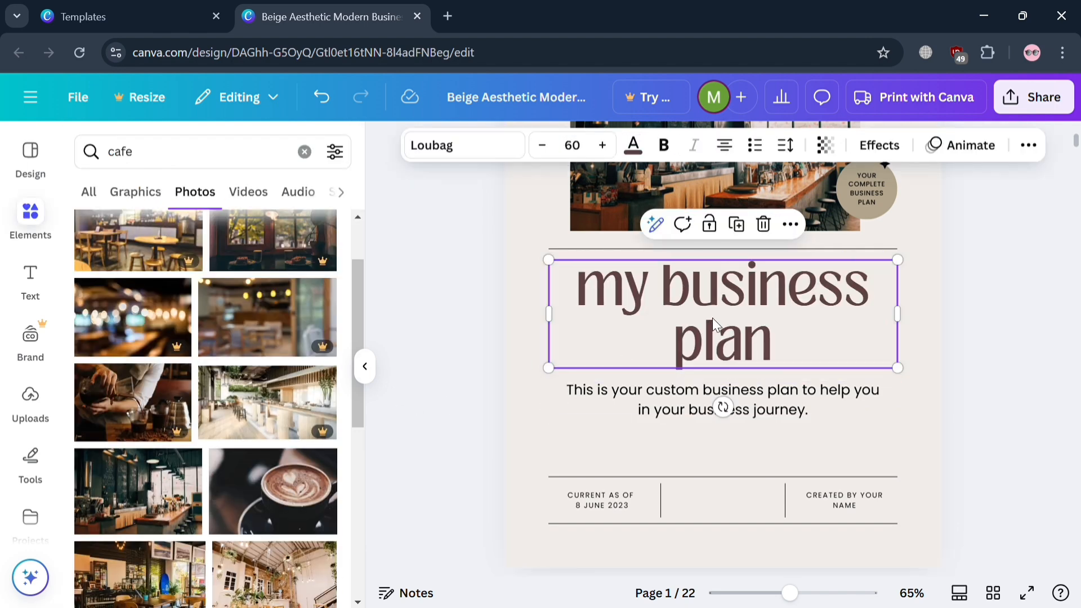
{"action": "left_click", "coordinate": [664, 145]}
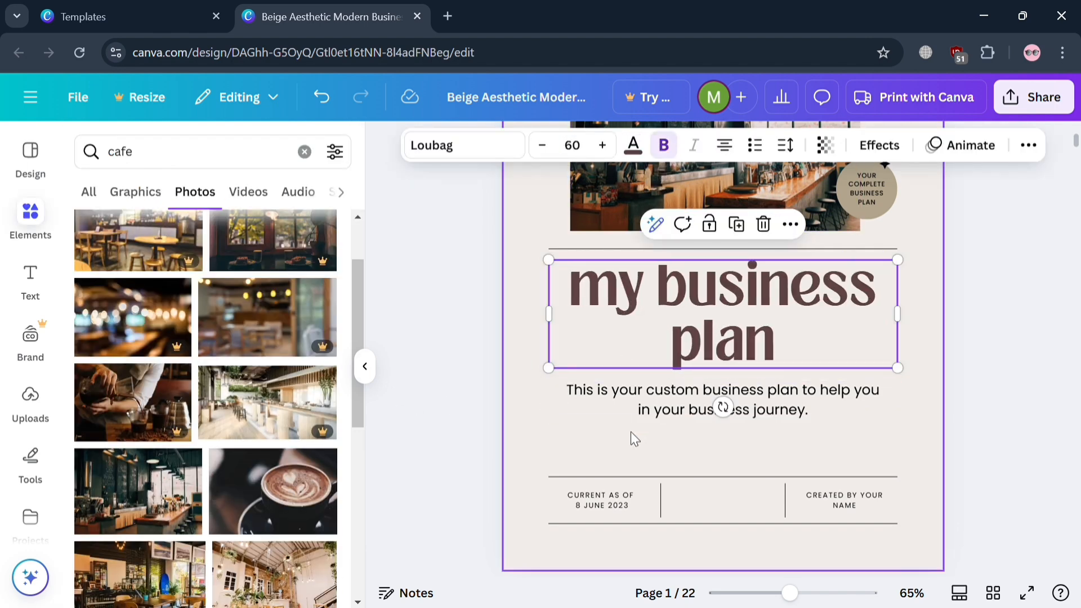
Set the cover page background to the light beige color taken from the cafe photo.
{"action": "left_click", "coordinate": [600, 448]}
{"action": "scroll", "coordinate": [846, 413], "scroll_direction": "up", "scroll_amount": 5}
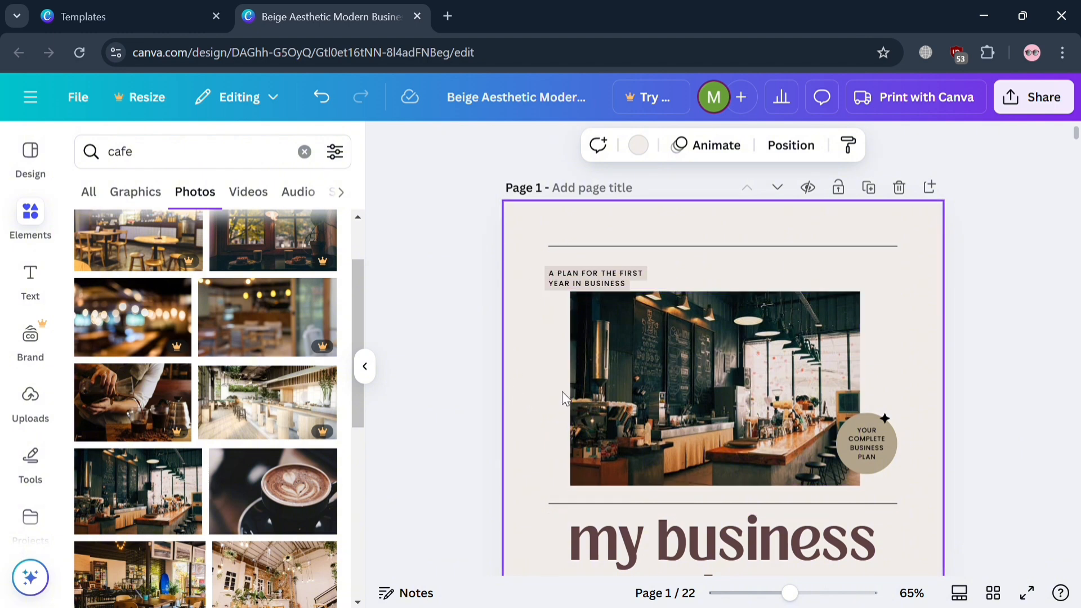
{"action": "left_click", "coordinate": [639, 148]}
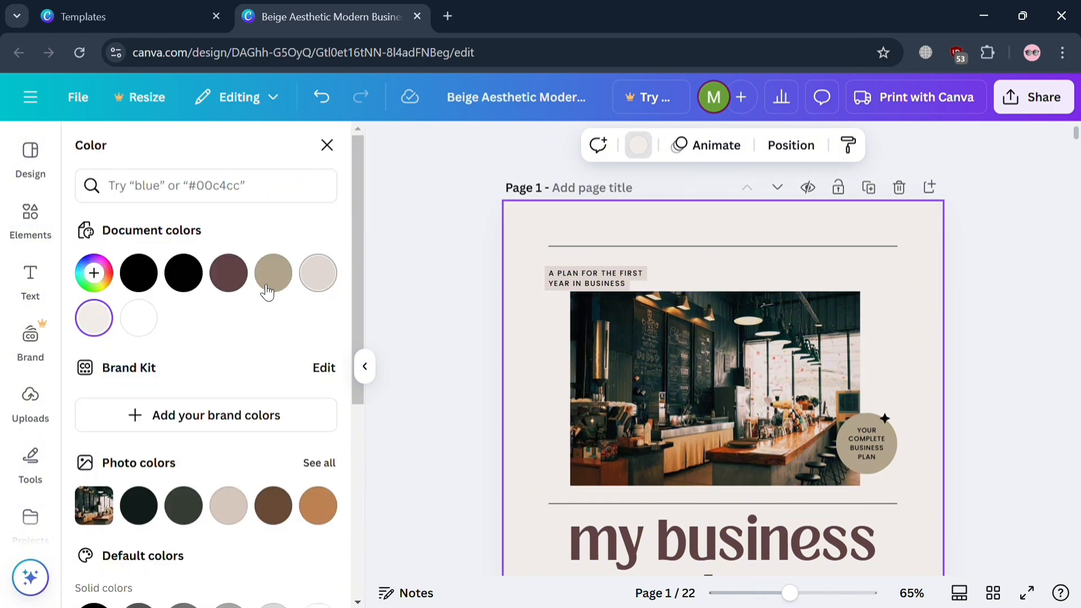
{"action": "scroll", "coordinate": [304, 394], "scroll_direction": "down", "scroll_amount": 5}
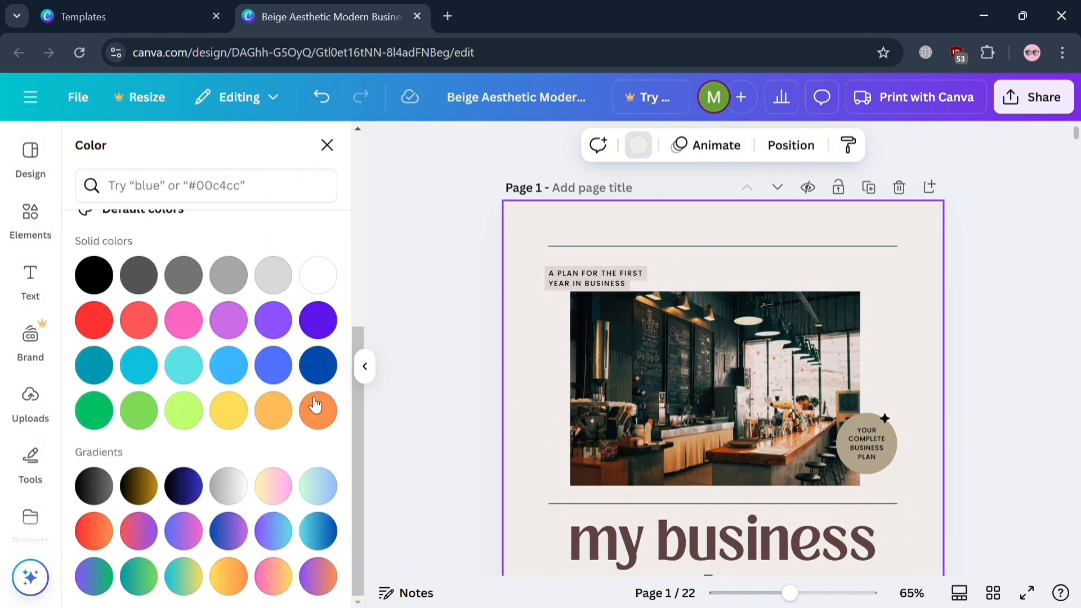
{"action": "left_click", "coordinate": [139, 484]}
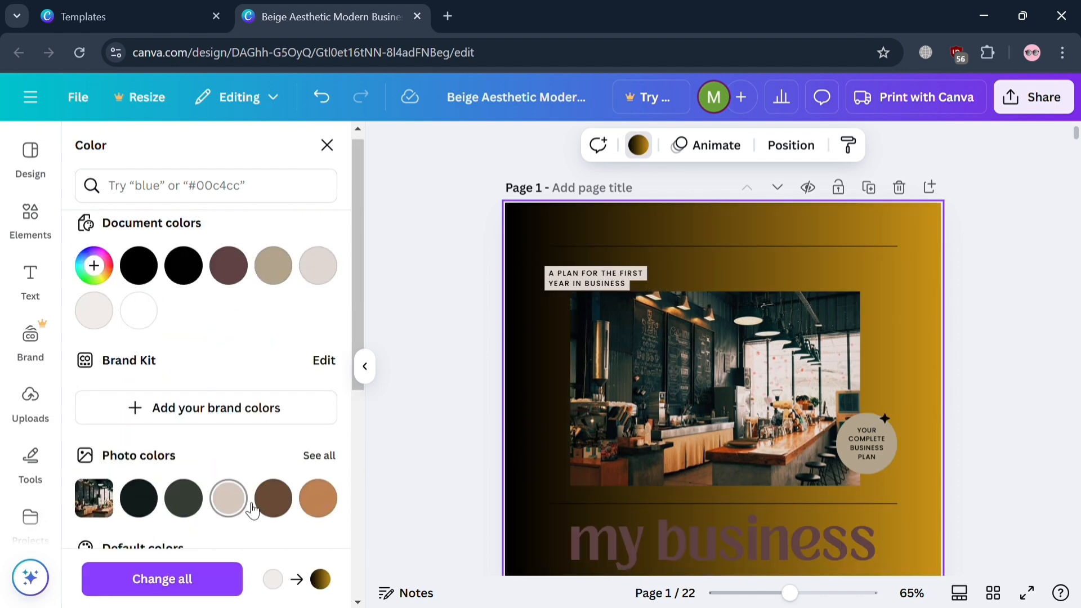
{"action": "left_click", "coordinate": [230, 500]}
{"action": "left_click", "coordinate": [318, 499]}
{"action": "left_click", "coordinate": [273, 498]}
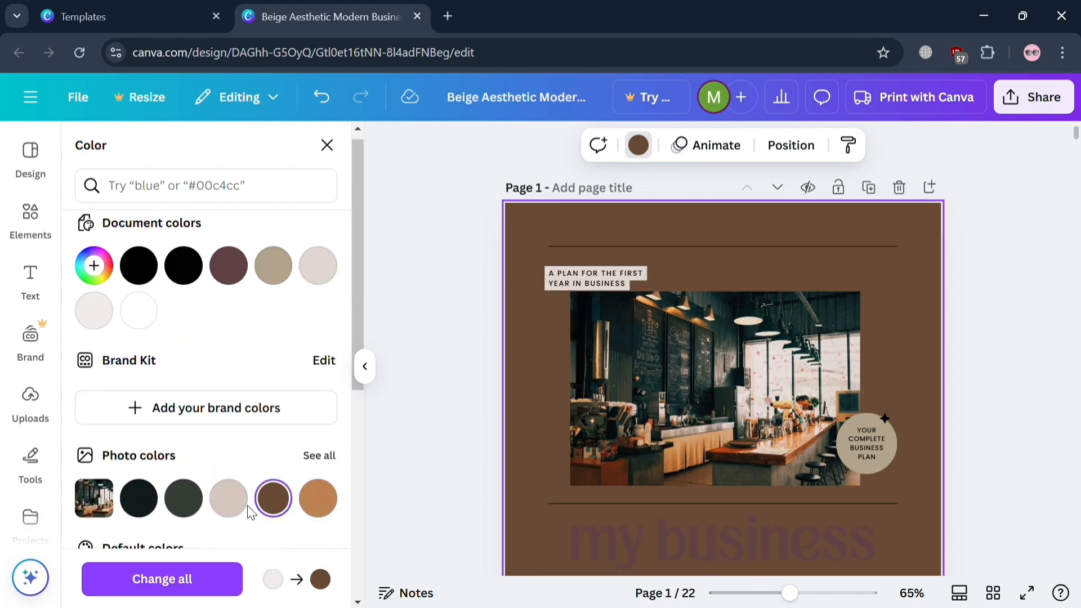
{"action": "left_click", "coordinate": [222, 510]}
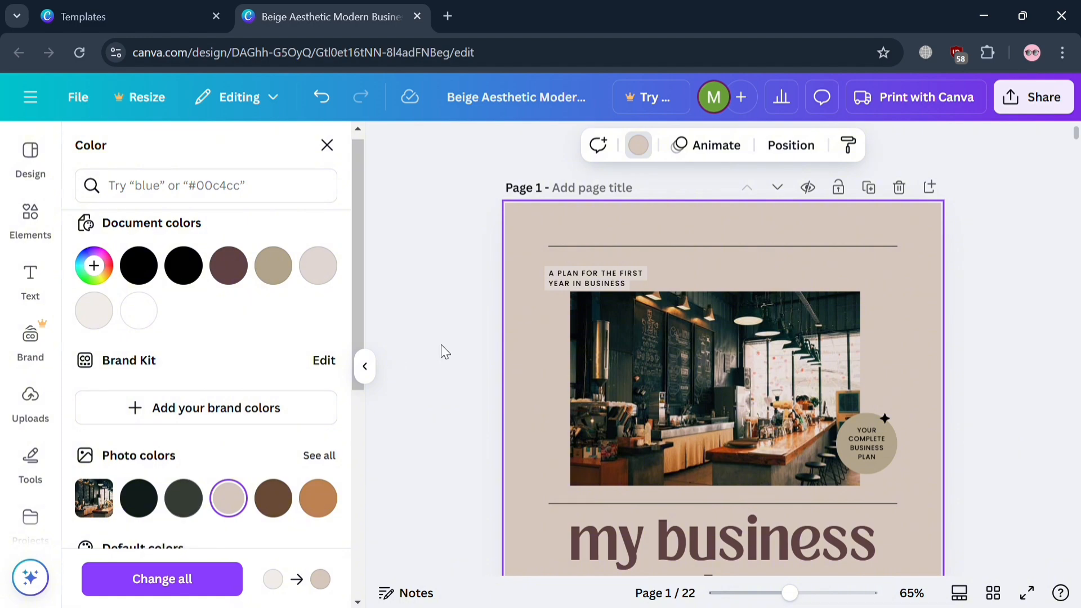
Look through the pages after the cover, including the contents, executive summary and goal breakdown pages.
{"action": "scroll", "coordinate": [905, 284], "scroll_direction": "down", "scroll_amount": 10}
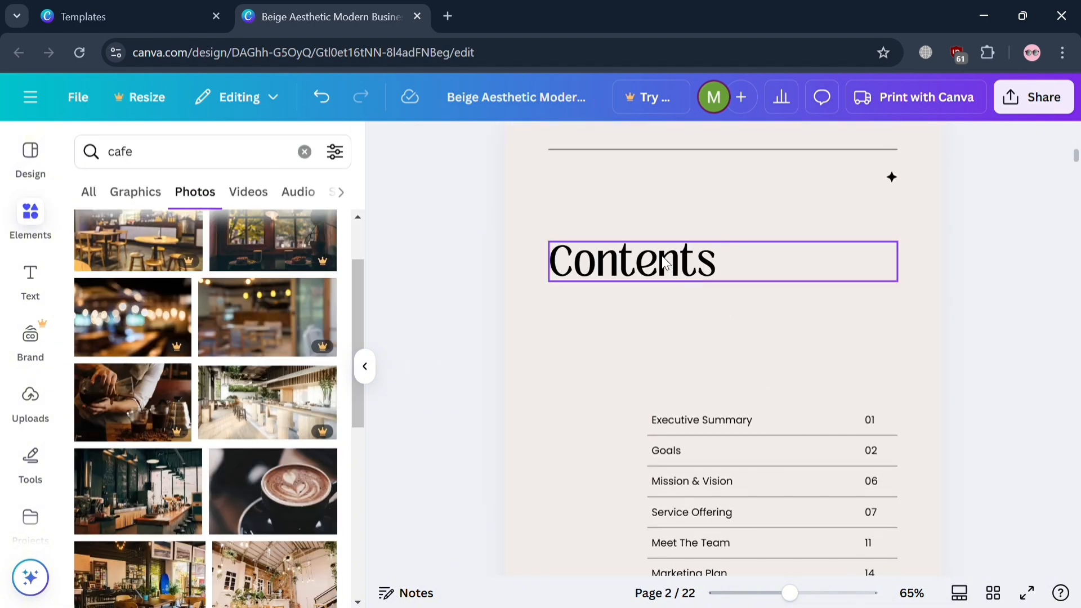
{"action": "scroll", "coordinate": [630, 259], "scroll_direction": "down", "scroll_amount": 5}
{"action": "left_click", "coordinate": [365, 367]}
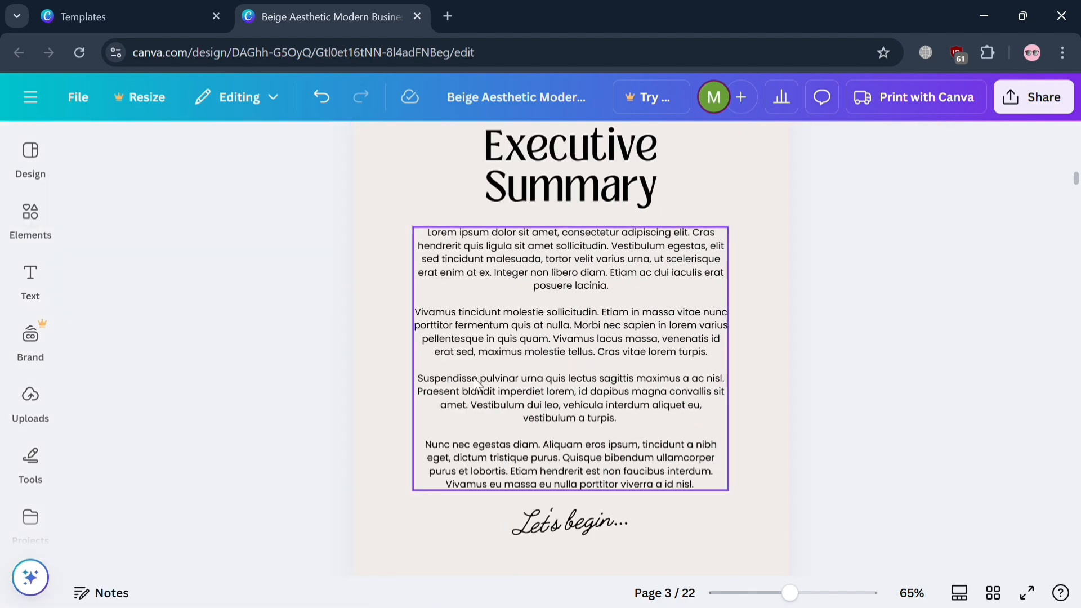
{"action": "scroll", "coordinate": [474, 377], "scroll_direction": "down", "scroll_amount": 3}
{"action": "scroll", "coordinate": [474, 377], "scroll_direction": "up", "scroll_amount": 9}
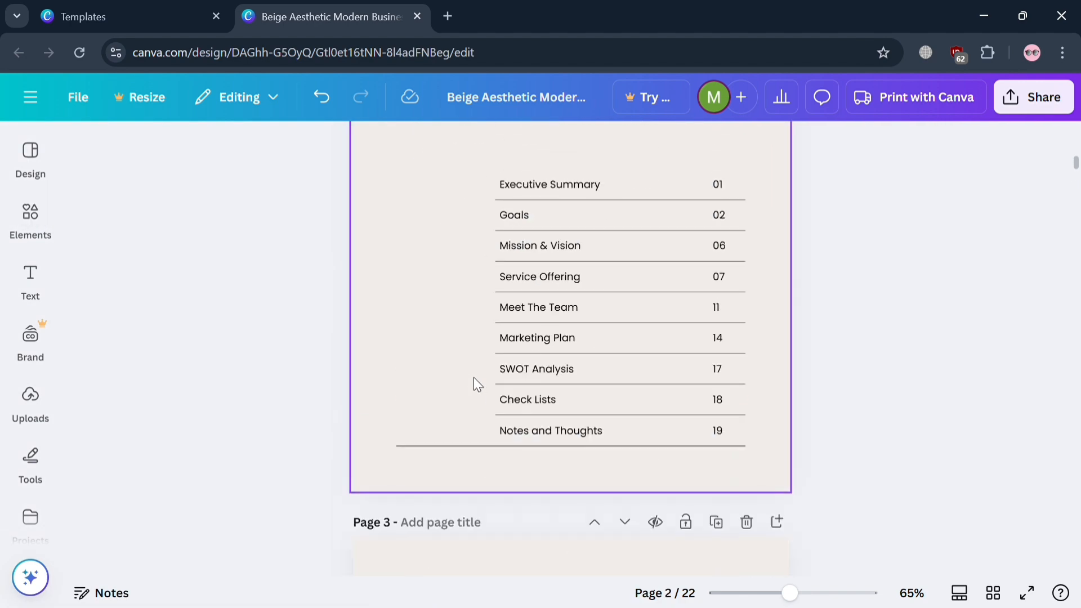
{"action": "scroll", "coordinate": [694, 281], "scroll_direction": "down", "scroll_amount": 6}
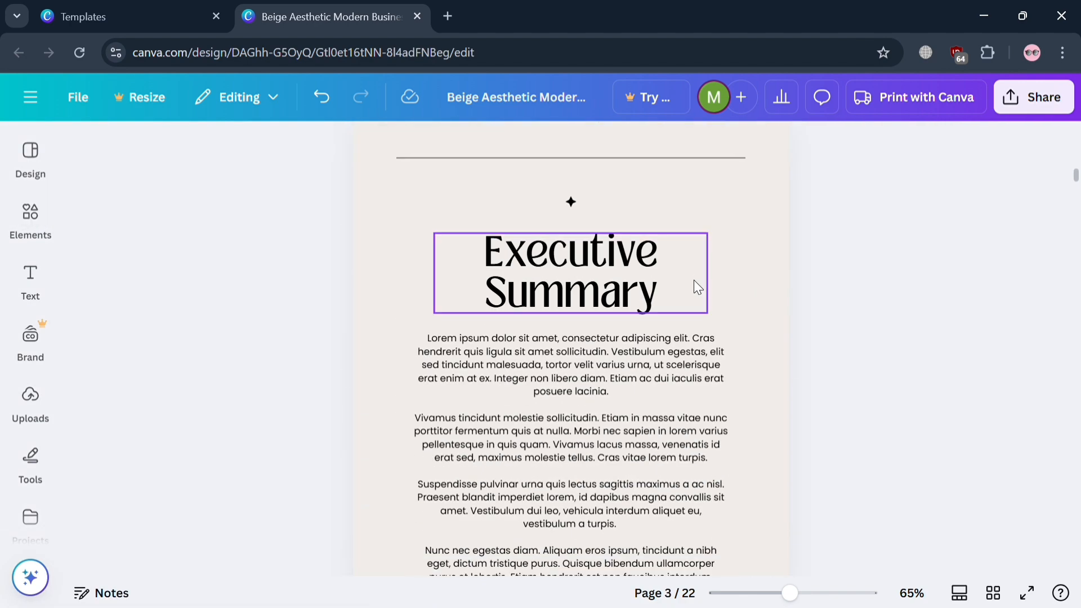
{"action": "scroll", "coordinate": [671, 335], "scroll_direction": "down", "scroll_amount": 20}
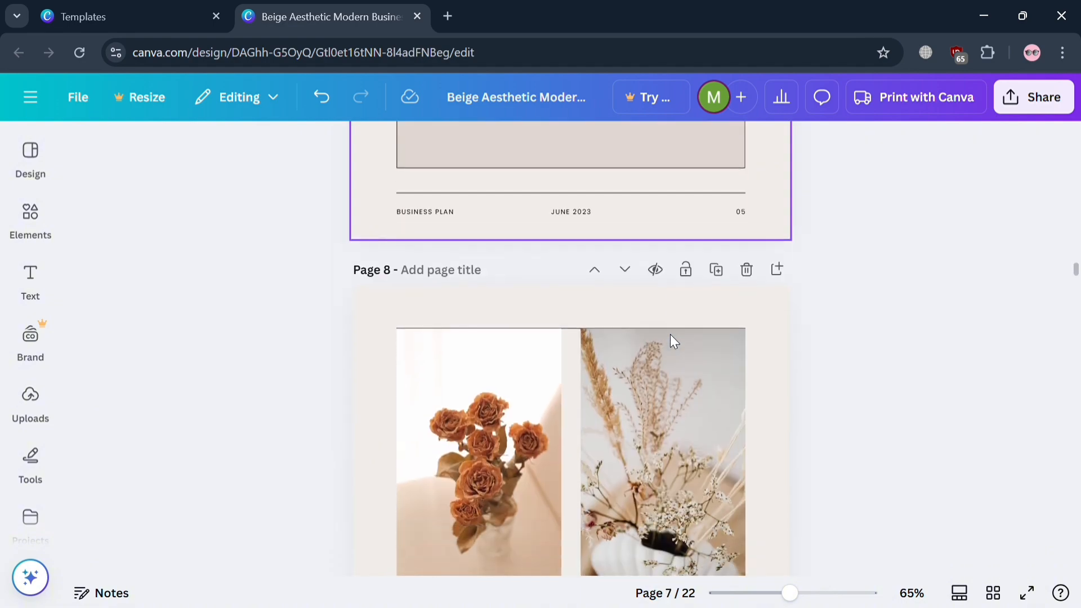
Delete page 7, the Goal 3 breakdown page, from the business plan.
{"action": "scroll", "coordinate": [670, 334], "scroll_direction": "up", "scroll_amount": 15}
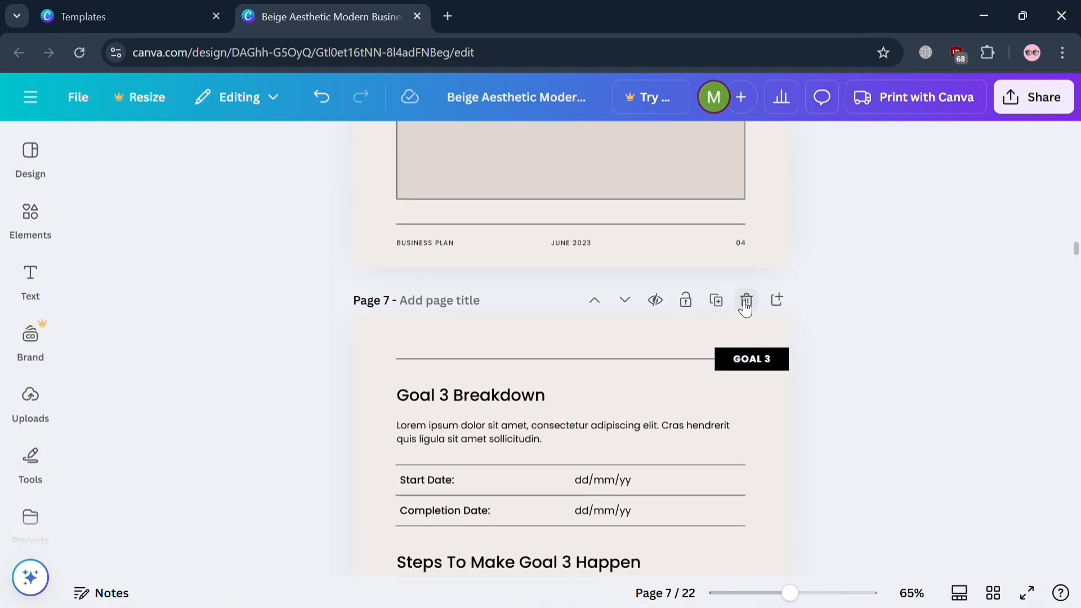
{"action": "left_click", "coordinate": [746, 301]}
{"action": "scroll", "coordinate": [741, 306], "scroll_direction": "down", "scroll_amount": 20}
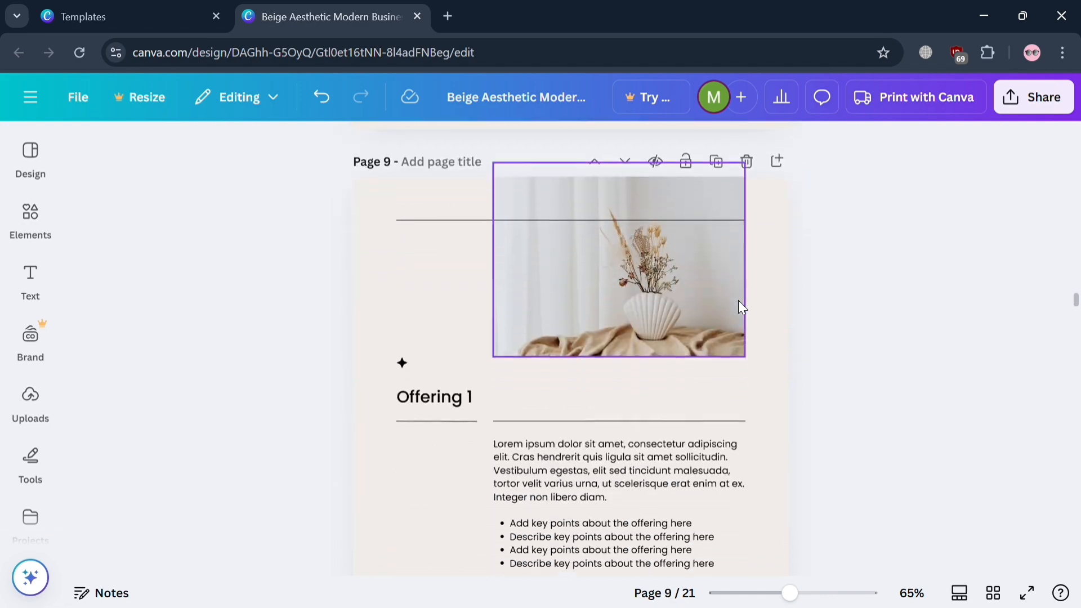
Delete page 9, the Offering 1 page, from the business plan.
{"action": "scroll", "coordinate": [742, 307], "scroll_direction": "up", "scroll_amount": 5}
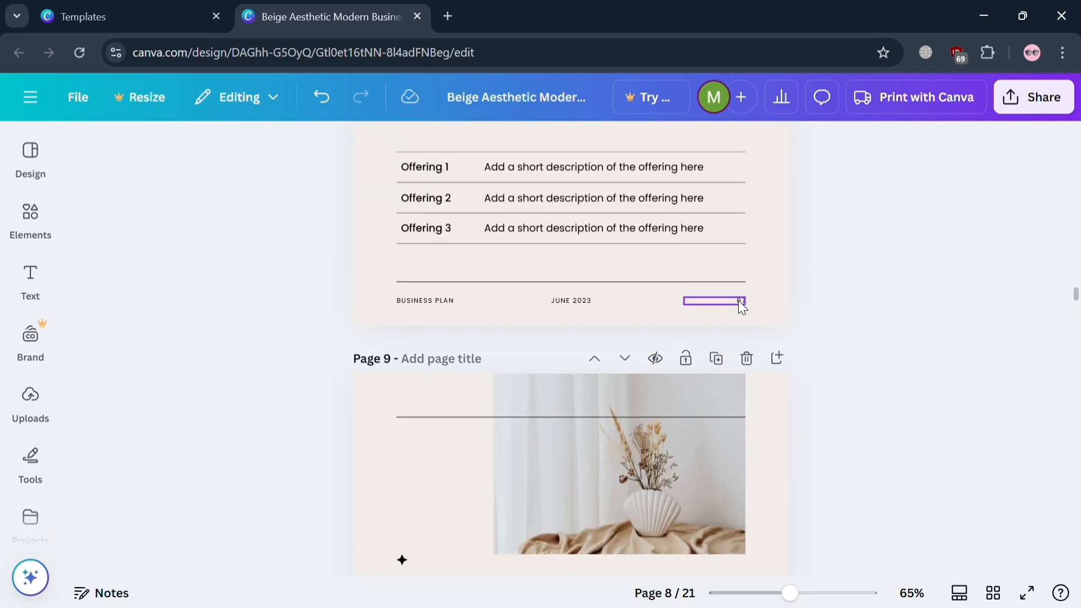
{"action": "left_click", "coordinate": [751, 369]}
Check the page numbers in the contents table on page 2, including the Executive Summary and Service Offering entries.
{"action": "scroll", "coordinate": [749, 370], "scroll_direction": "up", "scroll_amount": 20}
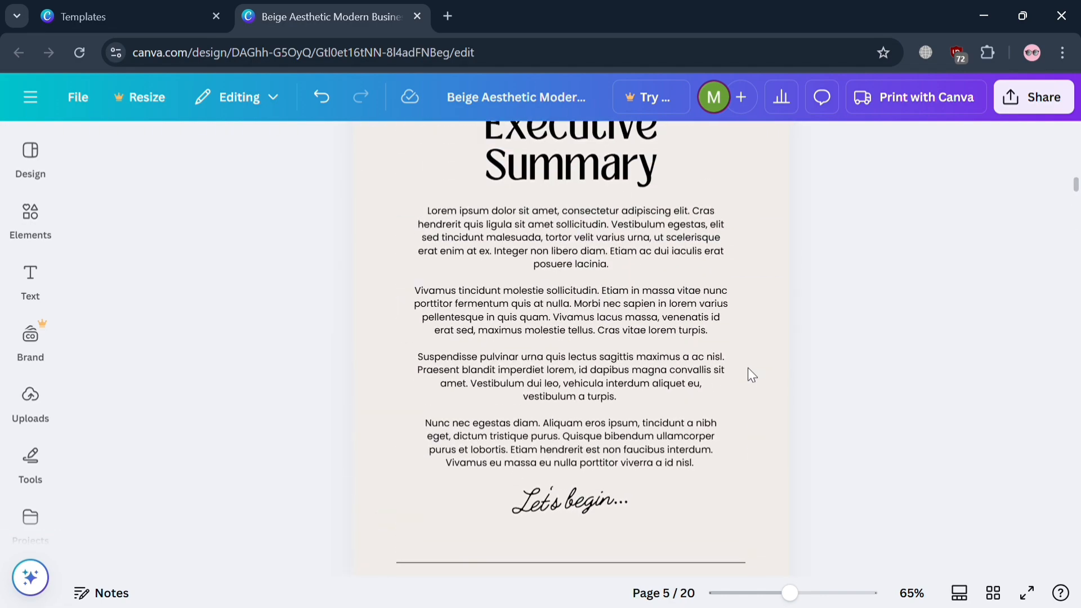
{"action": "scroll", "coordinate": [748, 370], "scroll_direction": "down", "scroll_amount": 10}
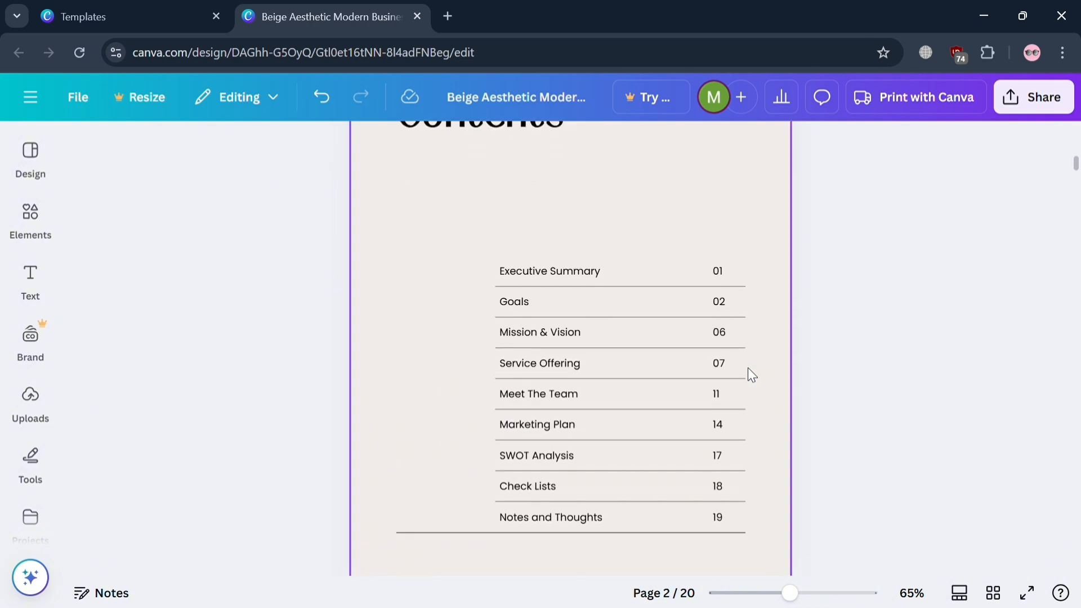
{"action": "double_click", "coordinate": [721, 275]}
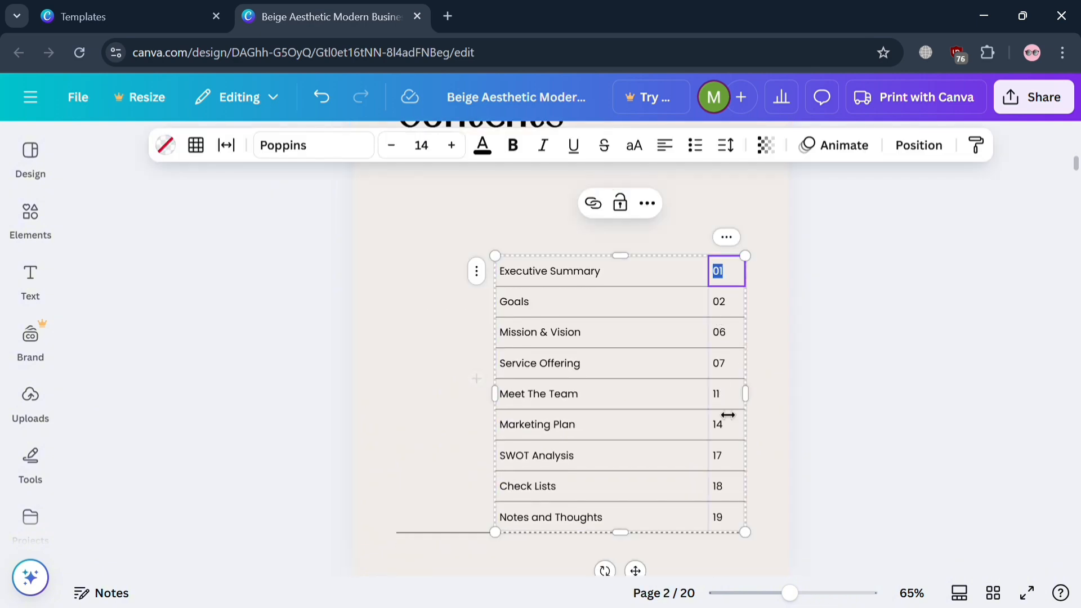
{"action": "left_click", "coordinate": [734, 373]}
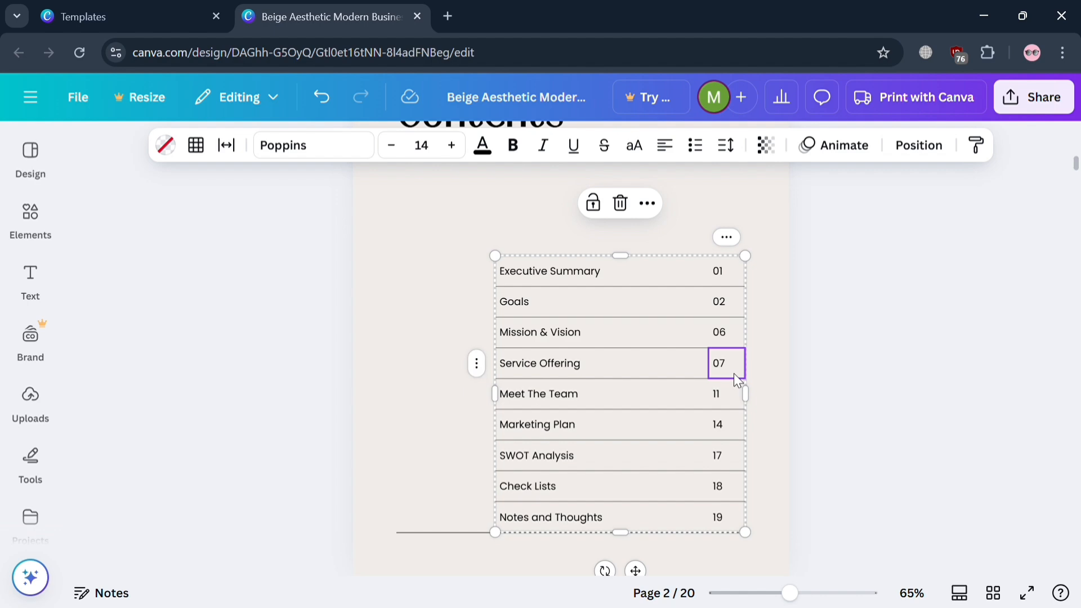
Go to the Executive Summary page and search the elements library for "stickers".
{"action": "scroll", "coordinate": [706, 439], "scroll_direction": "down", "scroll_amount": 5}
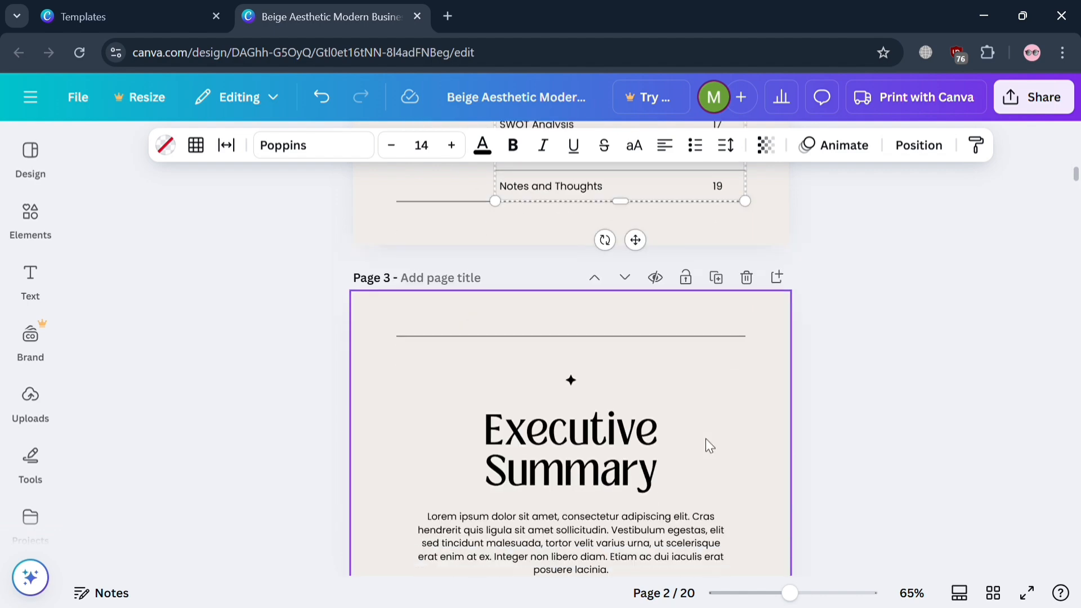
{"action": "scroll", "coordinate": [706, 440], "scroll_direction": "down", "scroll_amount": 1}
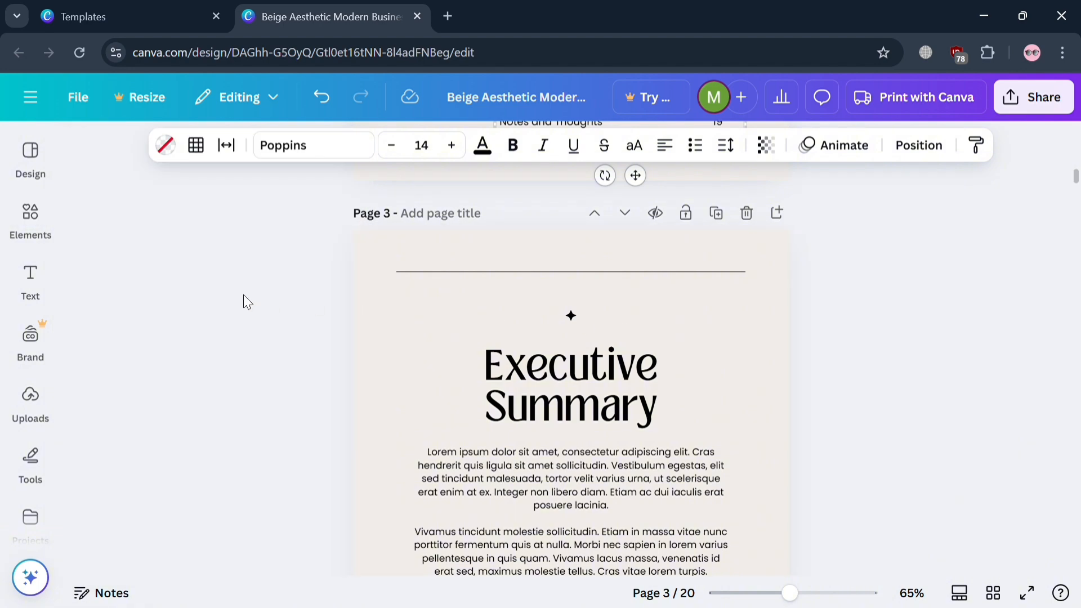
{"action": "left_click", "coordinate": [40, 223]}
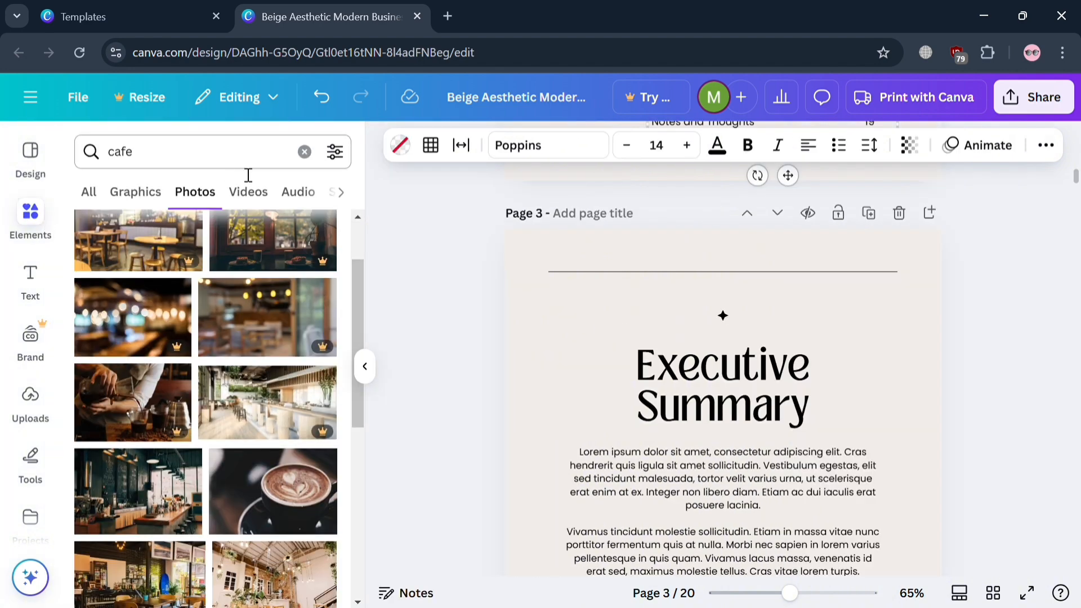
{"action": "left_click", "coordinate": [305, 152]}
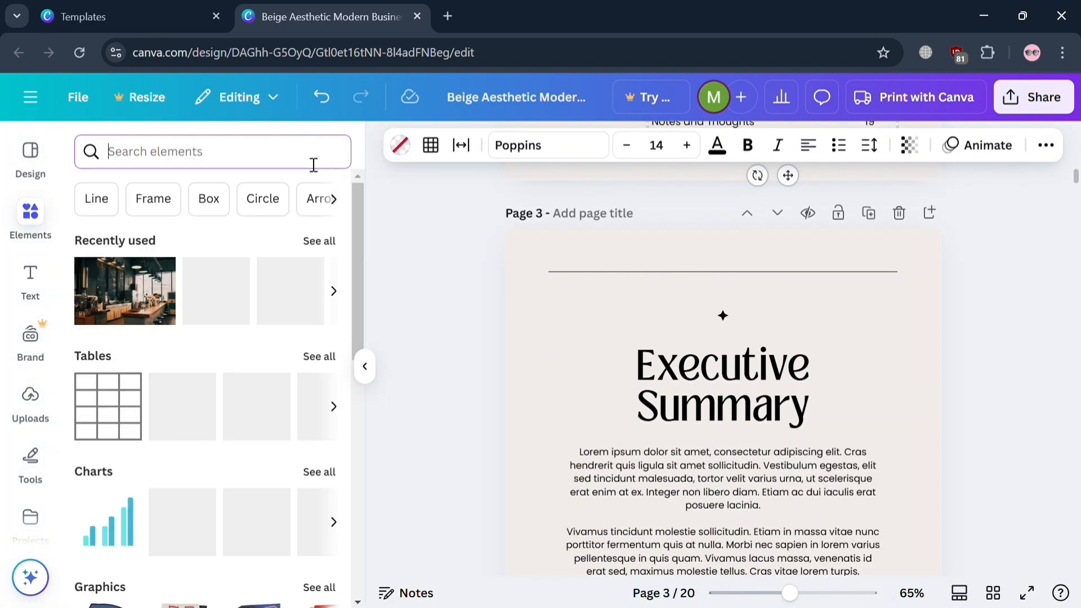
{"action": "type", "text": "stickers"}
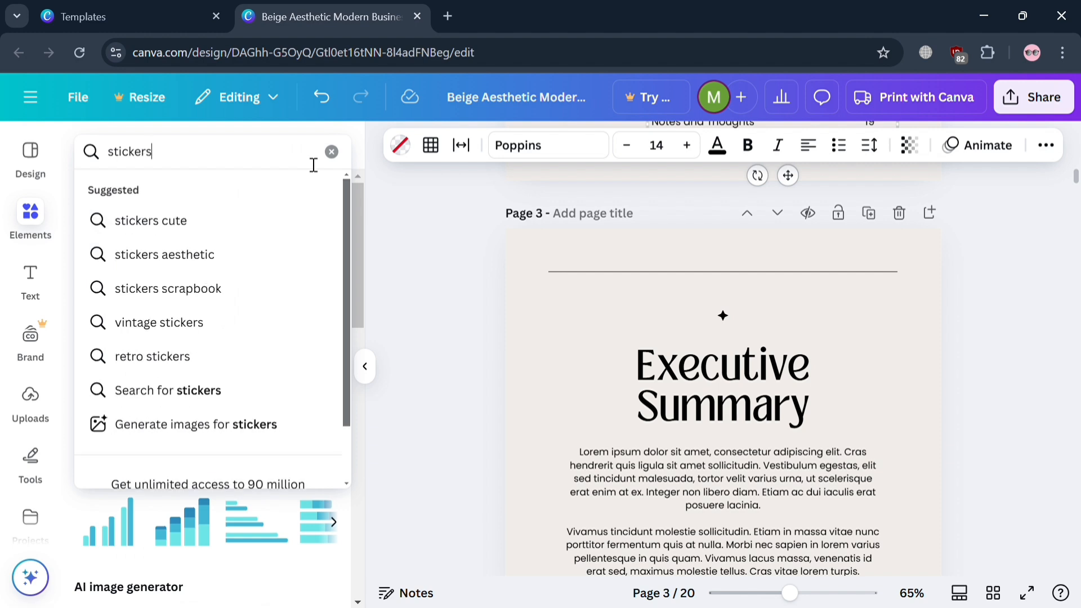
{"action": "key", "text": "Return"}
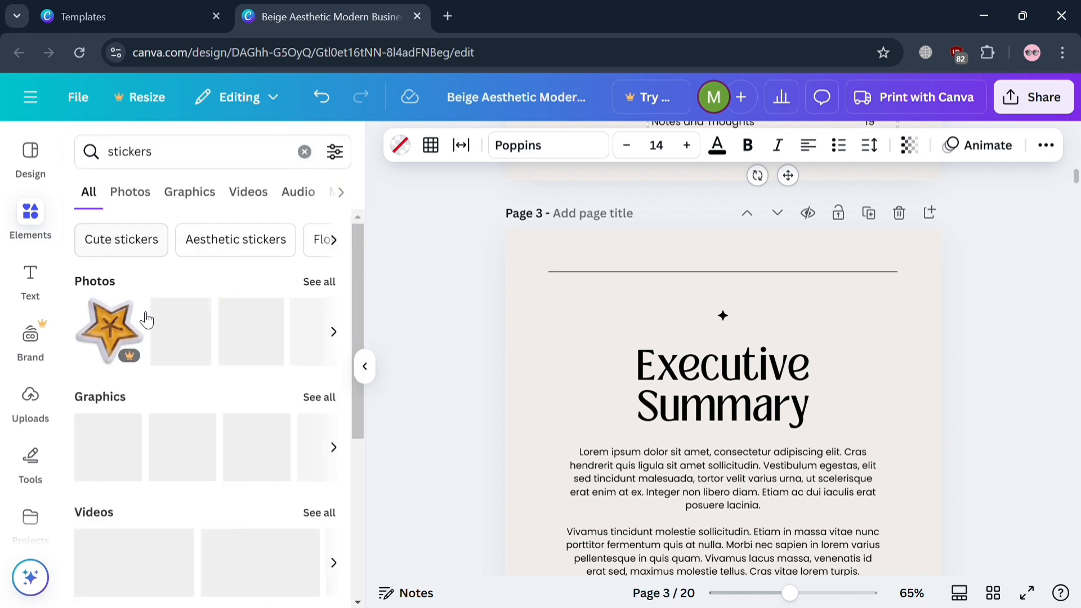
Extend the element search to "stickers cafe" and browse the graphics results for a suitable decoration.
{"action": "left_click", "coordinate": [205, 161]}
{"action": "type", "text": "cafe"}
{"action": "key", "text": "Return"}
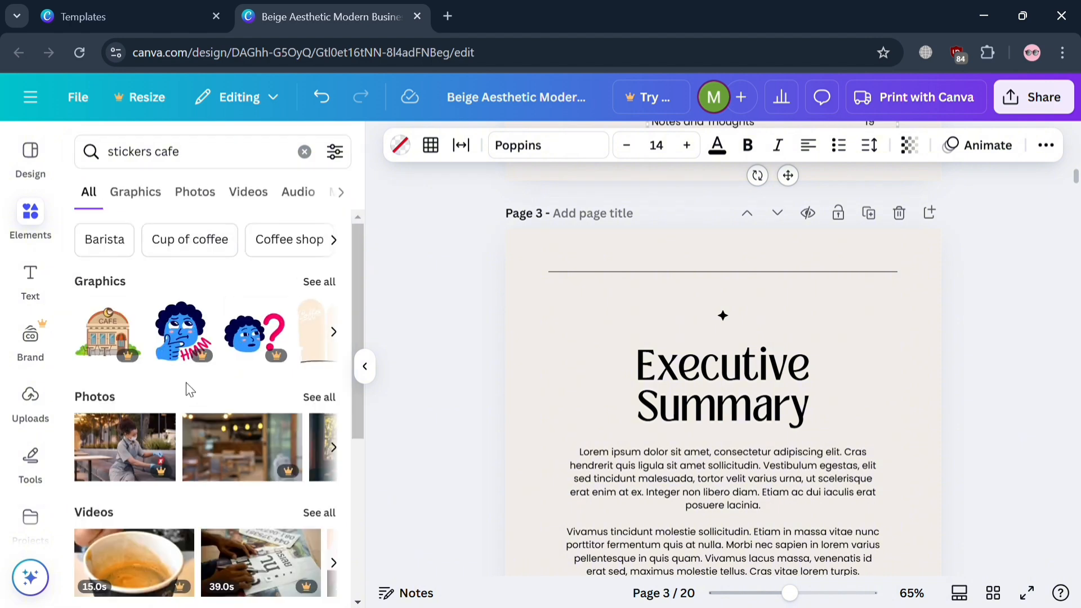
{"action": "left_click", "coordinate": [144, 200]}
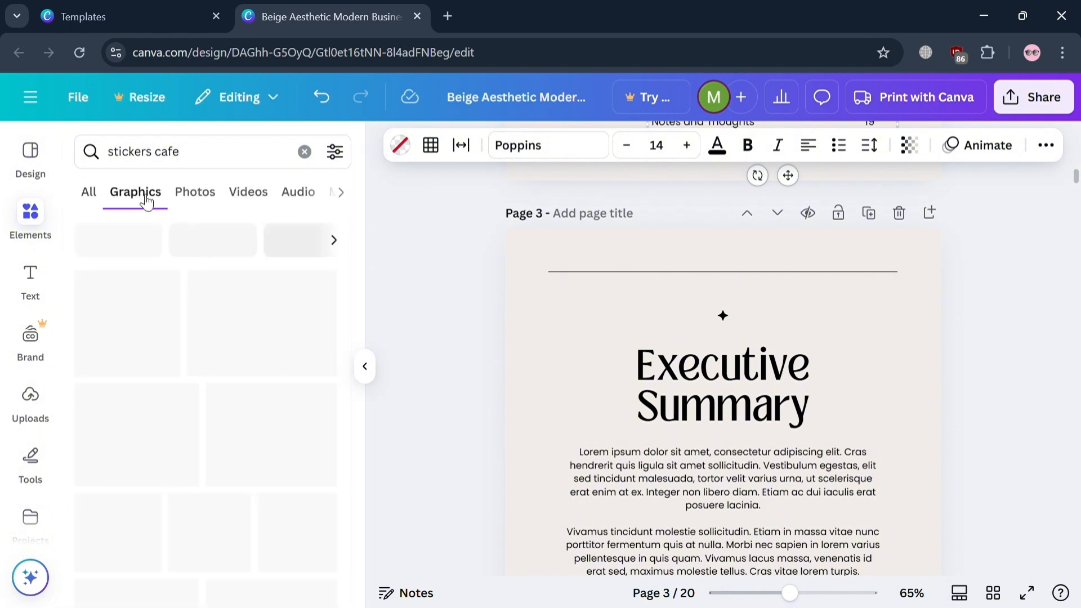
{"action": "scroll", "coordinate": [763, 433], "scroll_direction": "up", "scroll_amount": 1}
{"action": "scroll", "coordinate": [764, 432], "scroll_direction": "down", "scroll_amount": 2}
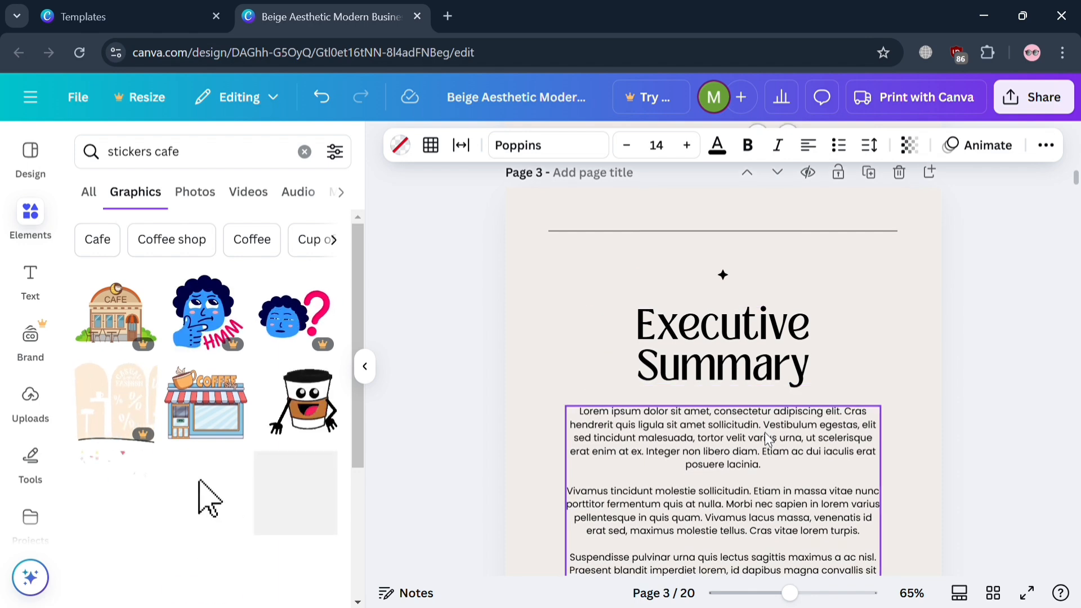
{"action": "scroll", "coordinate": [267, 549], "scroll_direction": "down", "scroll_amount": 3}
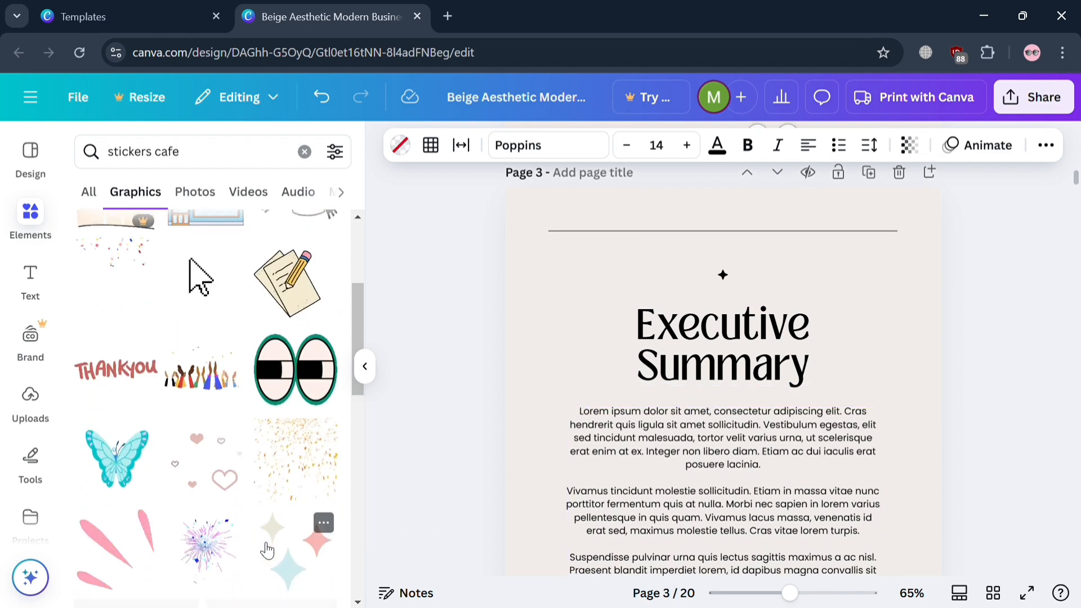
{"action": "scroll", "coordinate": [265, 546], "scroll_direction": "down", "scroll_amount": 3}
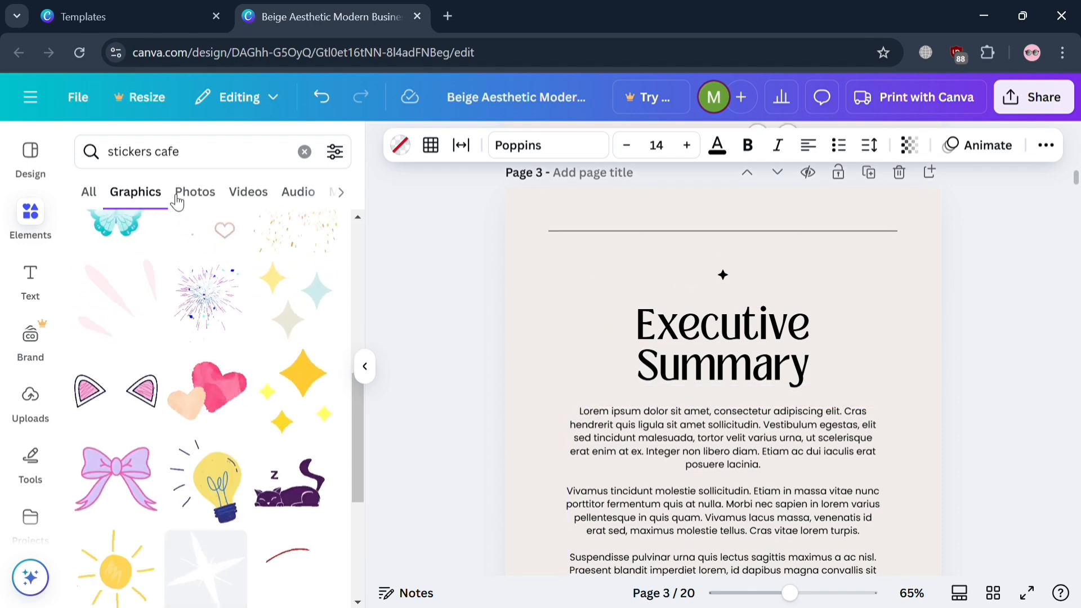
Search the graphics for "cafe" and place the sketched latte cup, scaled down, in the upper-left corner of the Executive Summary page.
{"action": "left_click", "coordinate": [169, 167]}
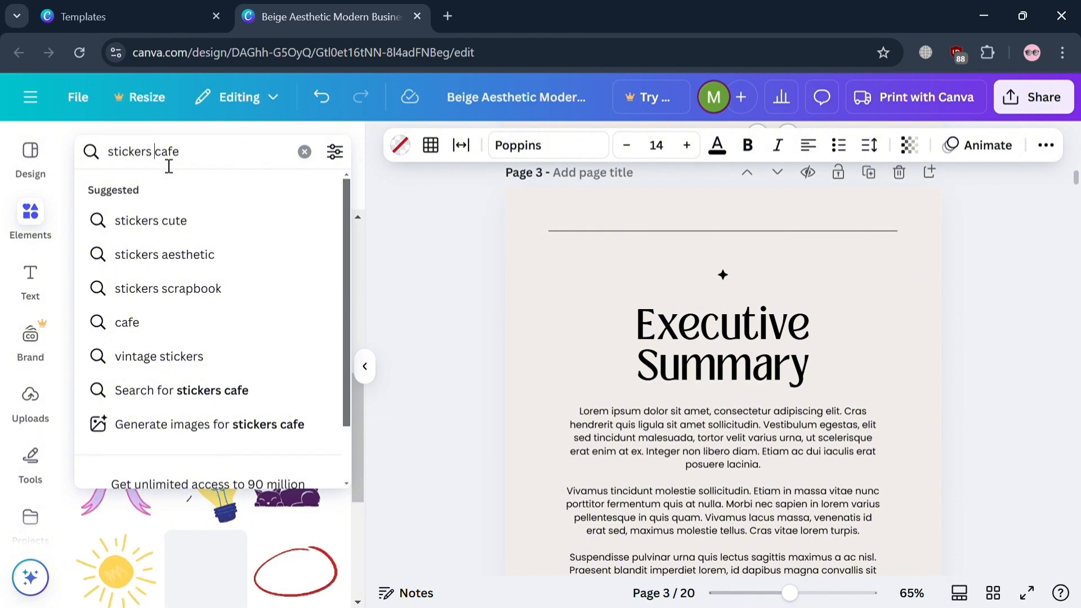
{"action": "key", "text": "BackSpace"}
{"action": "key", "text": "ctrl+BackSpace"}
{"action": "key", "text": "Return"}
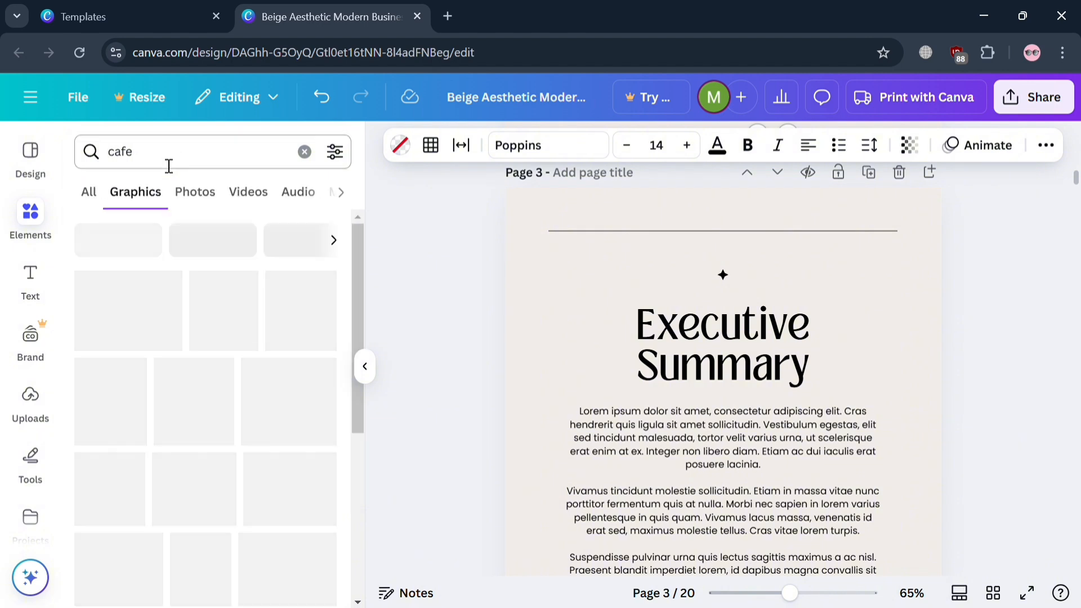
{"action": "scroll", "coordinate": [256, 370], "scroll_direction": "down", "scroll_amount": 3}
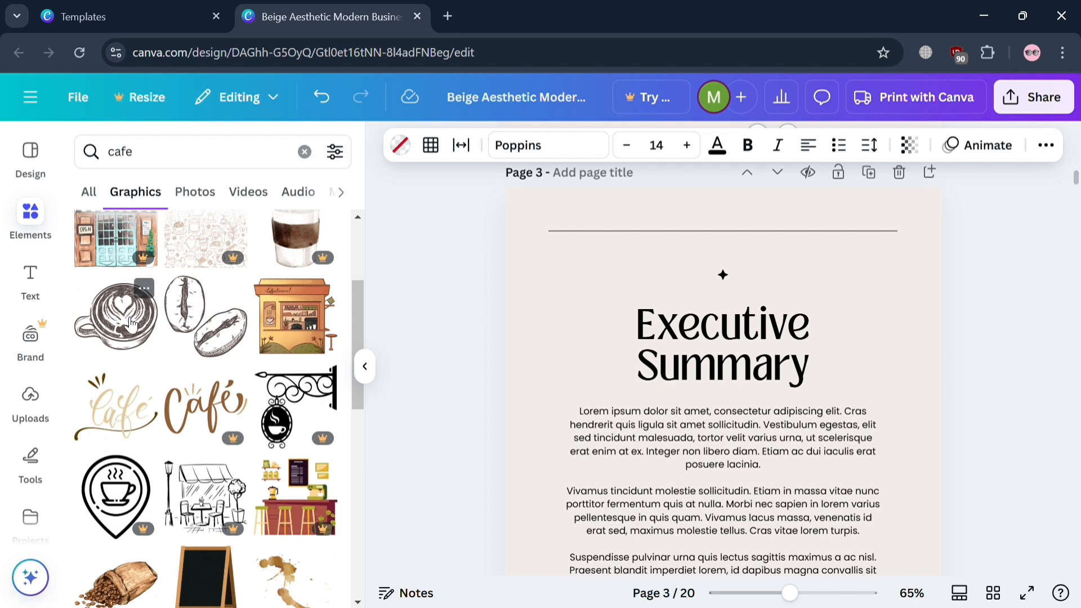
{"action": "left_click_drag", "start_coordinate": [130, 324], "coordinate": [555, 276]}
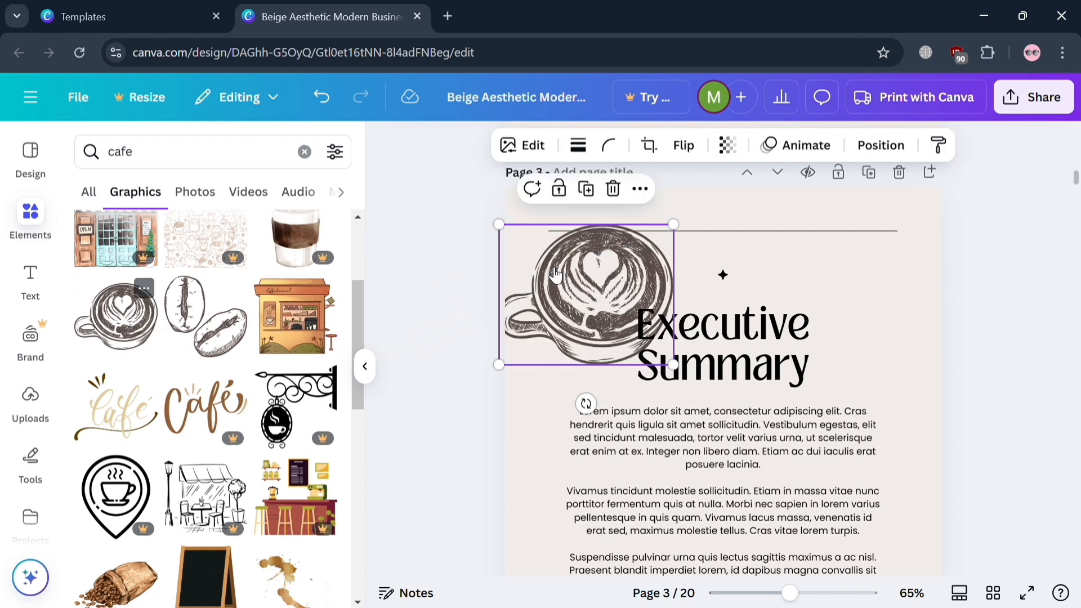
{"action": "left_click_drag", "start_coordinate": [508, 236], "coordinate": [545, 279]}
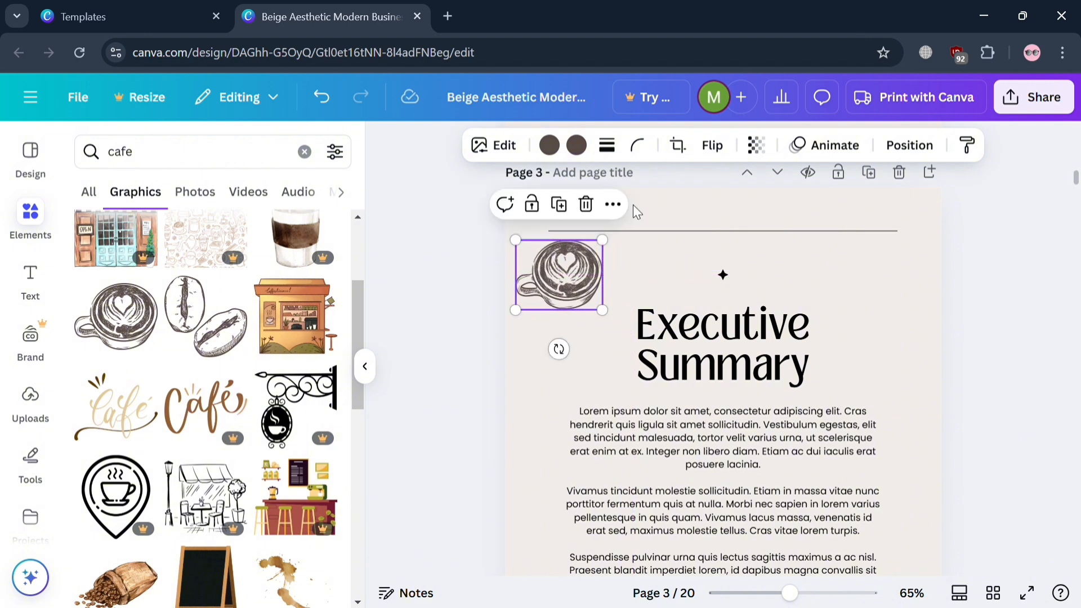
Set the transparency of the latte cup sketch on the Executive Summary page to 47.
{"action": "left_click", "coordinate": [757, 144]}
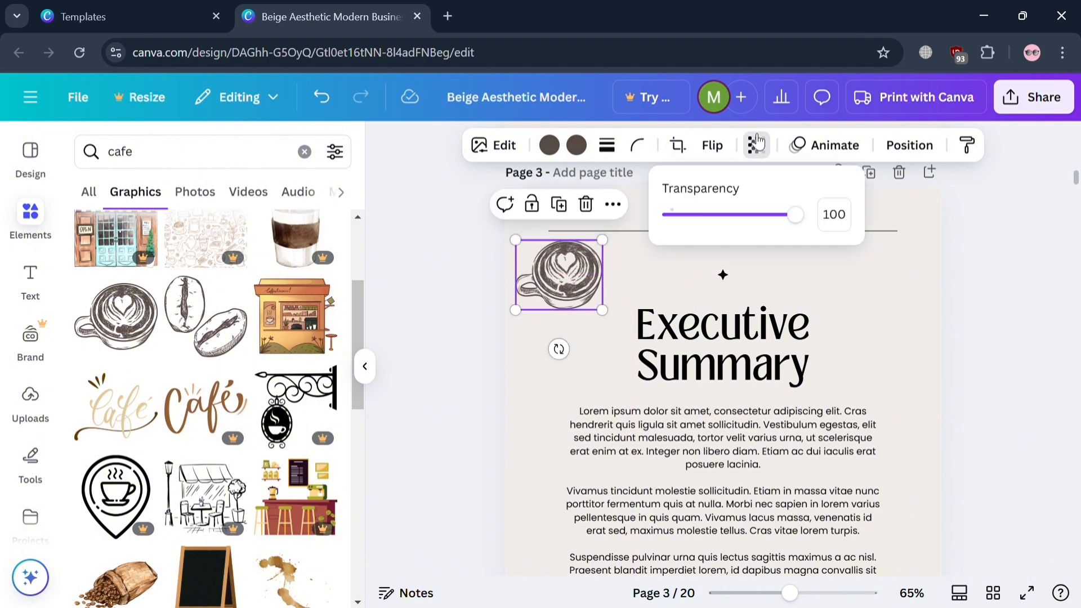
{"action": "left_click", "coordinate": [737, 215]}
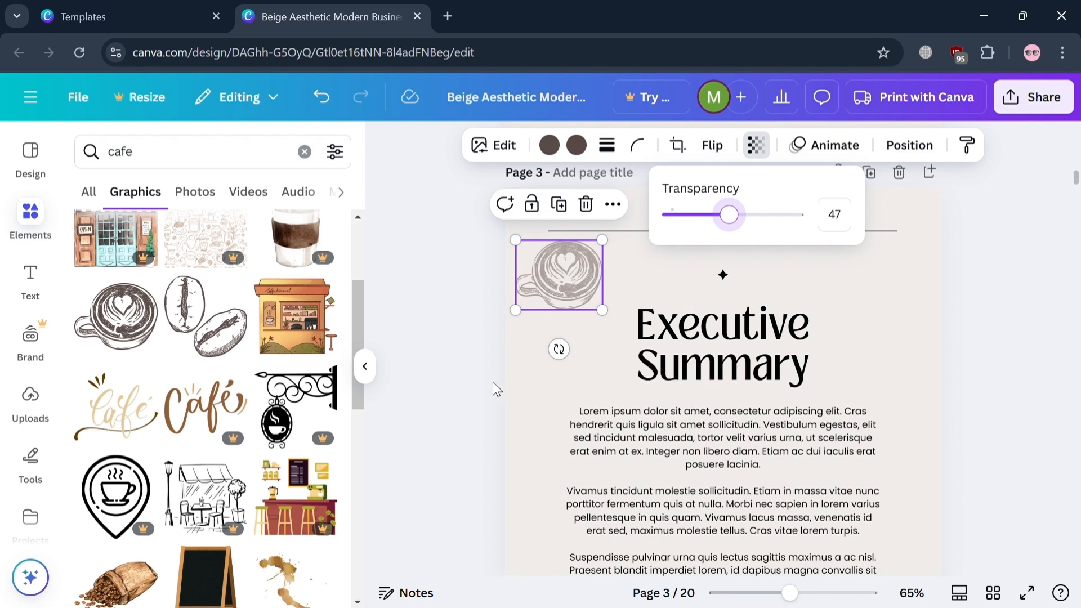
{"action": "key", "text": "Escape"}
{"action": "left_click", "coordinate": [957, 389]}
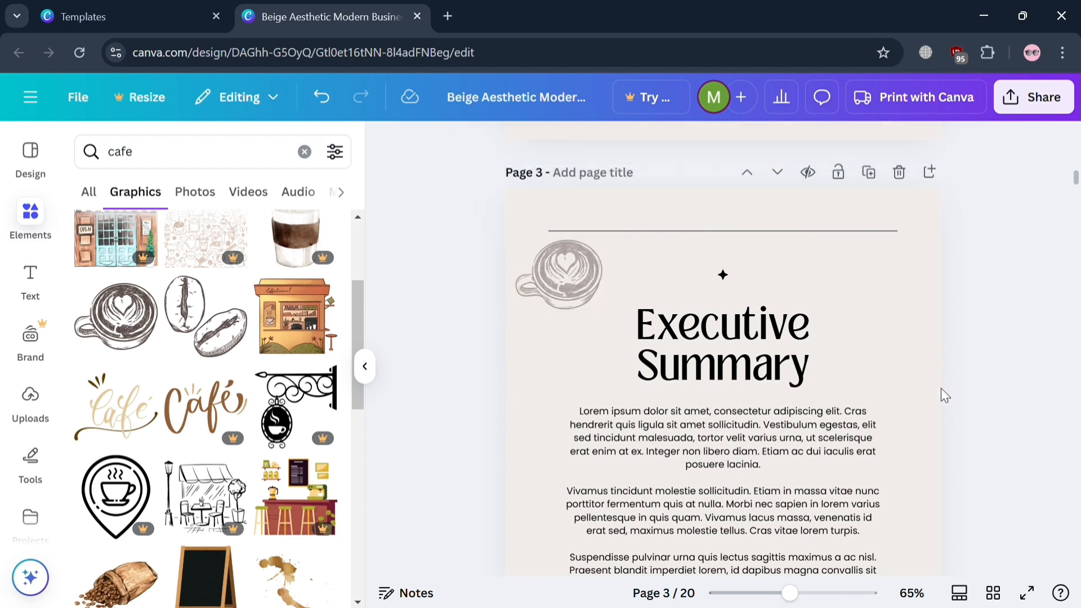
Add the gold "Café" lettering graphic to the Goals page, overlapping the lower edge of the dried-flower photo.
{"action": "scroll", "coordinate": [391, 458], "scroll_direction": "down", "scroll_amount": 10}
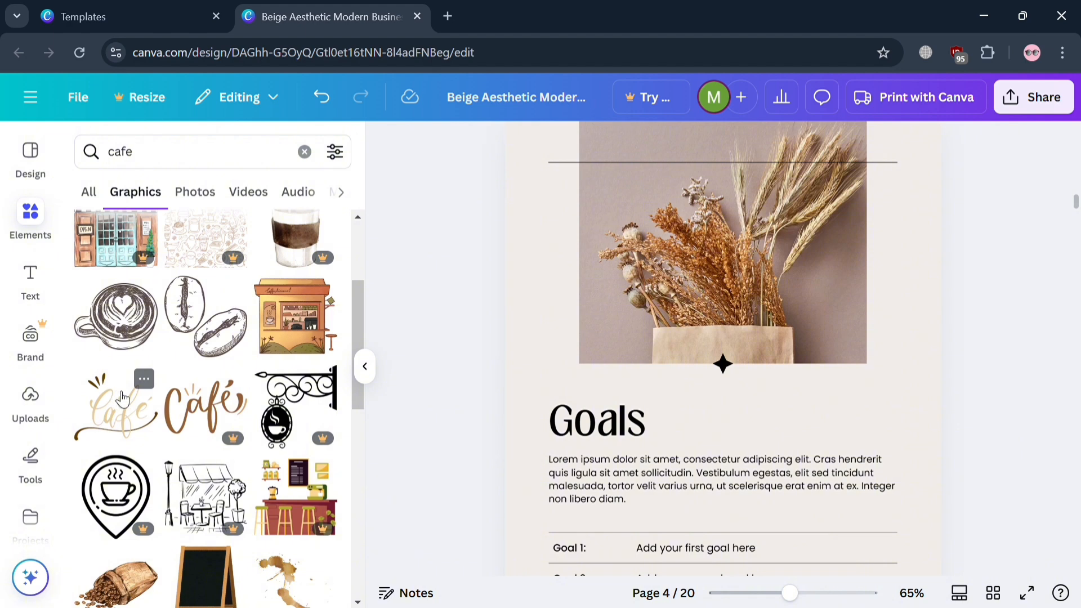
{"action": "left_click_drag", "start_coordinate": [122, 398], "coordinate": [690, 336]}
{"action": "left_click_drag", "start_coordinate": [744, 372], "coordinate": [722, 352]}
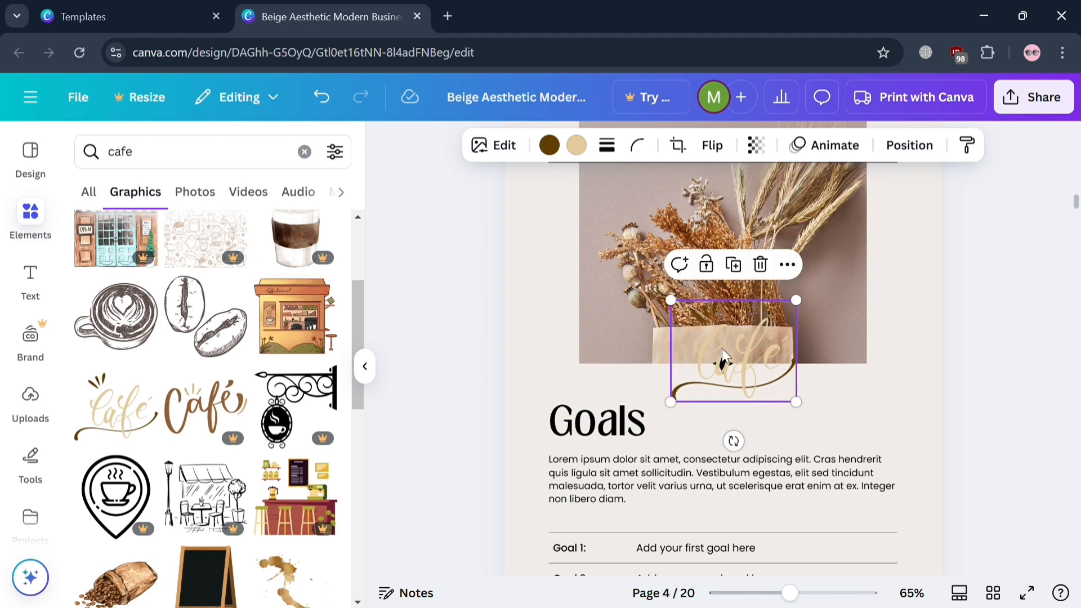
Replace the dried-flower photo on the Goals page with the latte cup photo, scaled down and positioned just above the "Goals" heading.
{"action": "left_click", "coordinate": [634, 286]}
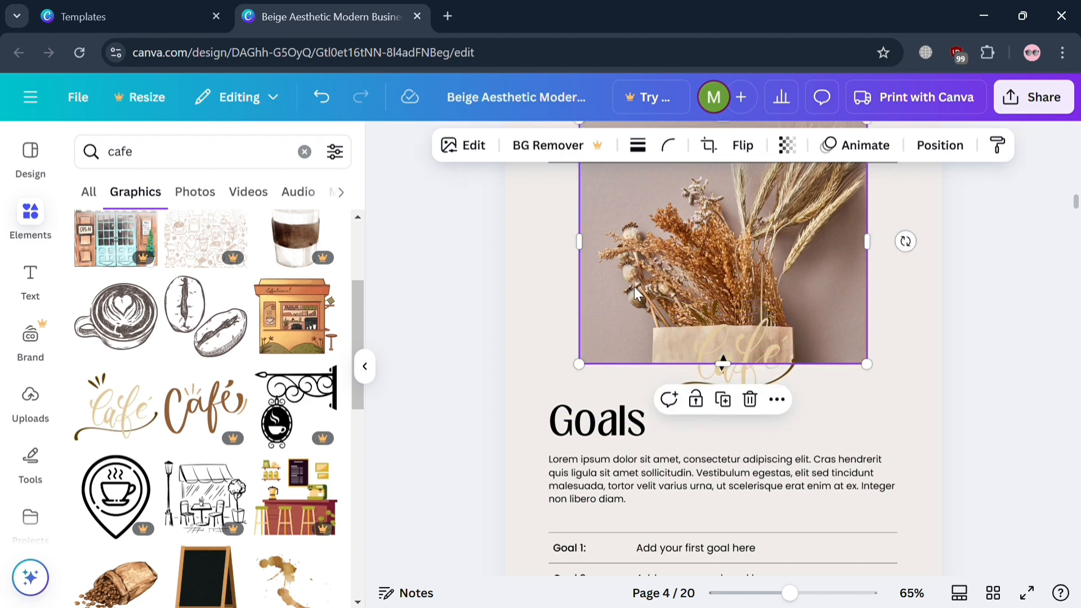
{"action": "left_click", "coordinate": [196, 194]}
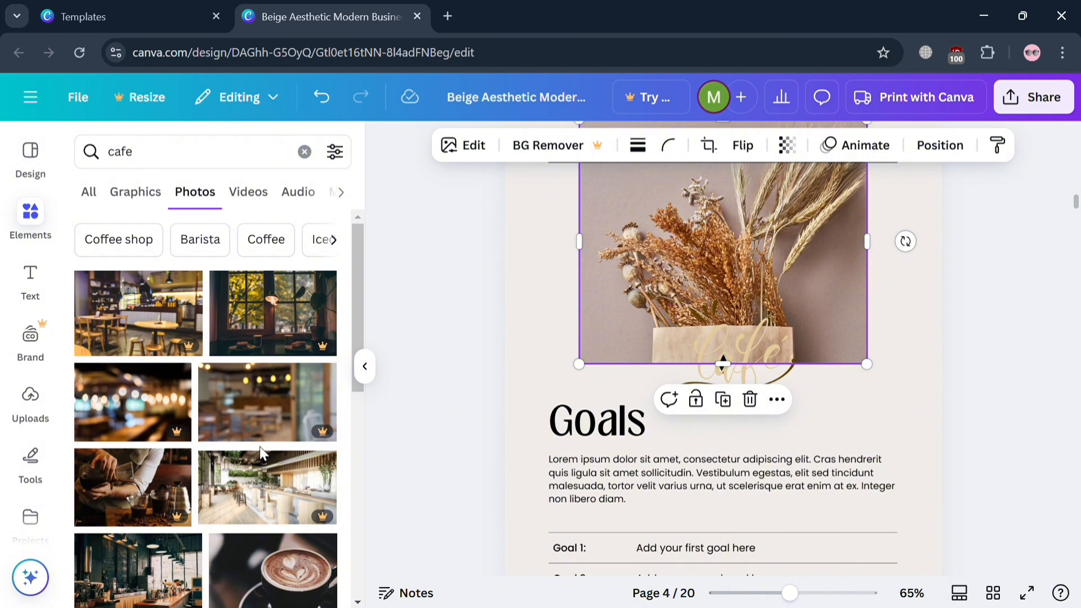
{"action": "scroll", "coordinate": [262, 453], "scroll_direction": "down", "scroll_amount": 5}
{"action": "scroll", "coordinate": [267, 454], "scroll_direction": "up", "scroll_amount": 2}
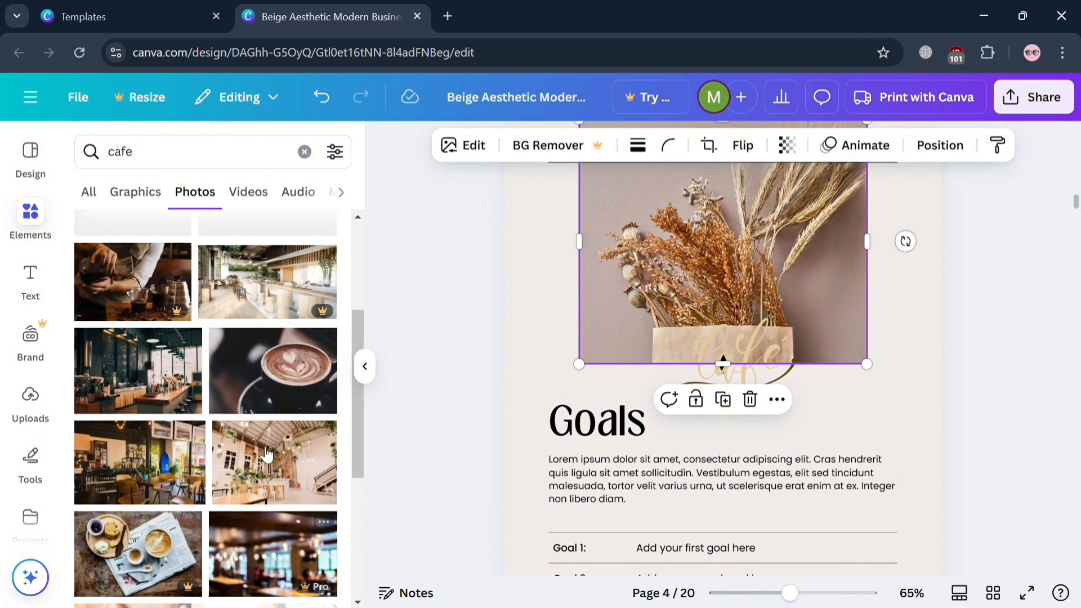
{"action": "scroll", "coordinate": [267, 454], "scroll_direction": "up", "scroll_amount": 1}
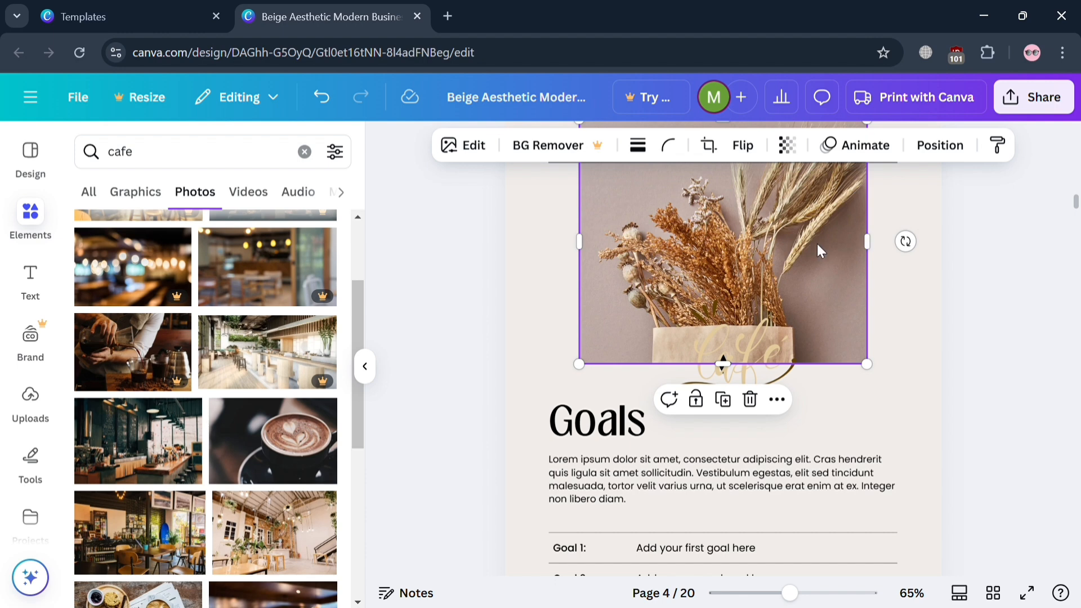
{"action": "key", "text": "Delete"}
{"action": "left_click_drag", "start_coordinate": [258, 453], "coordinate": [555, 315]}
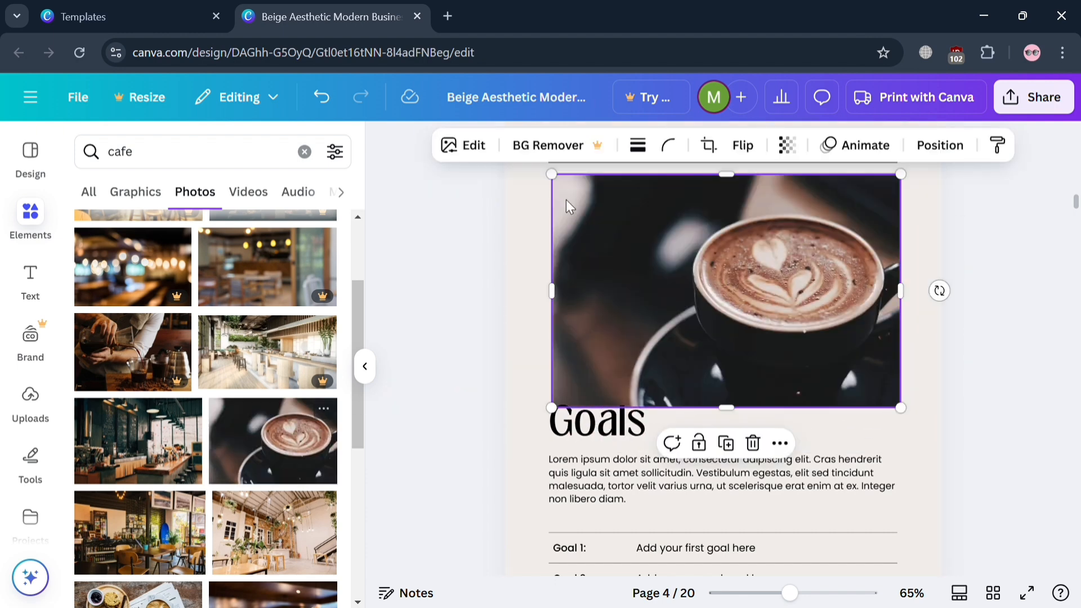
{"action": "left_click_drag", "start_coordinate": [551, 175], "coordinate": [613, 214]}
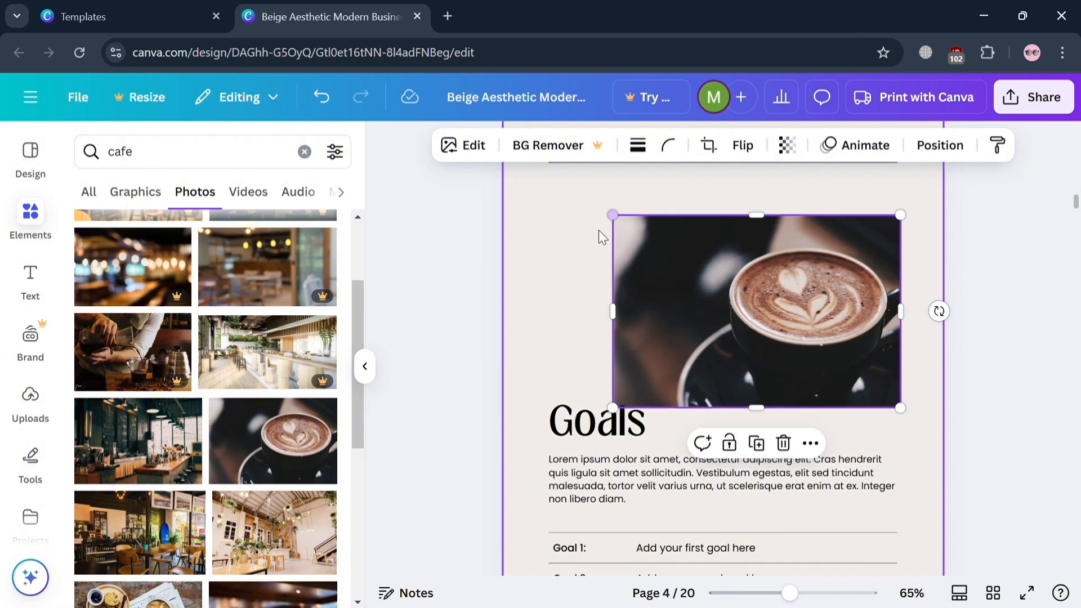
{"action": "left_click_drag", "start_coordinate": [786, 268], "coordinate": [756, 225]}
Move the latte cup photo one layer down on the Goals page, behind the gold "Café" lettering.
{"action": "right_click", "coordinate": [756, 225]}
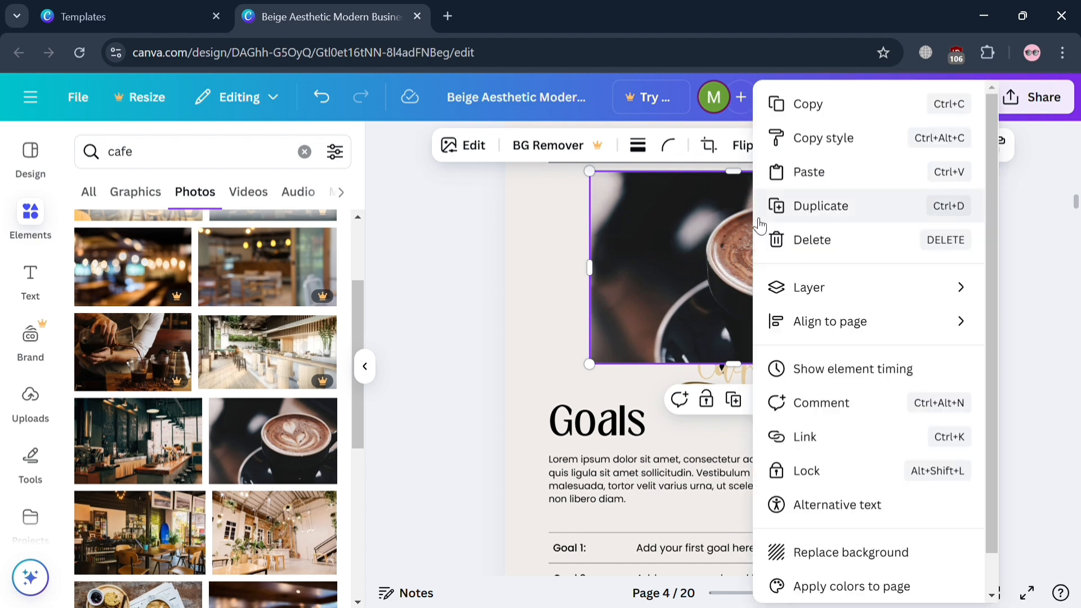
{"action": "mouse_move", "coordinate": [828, 302]}
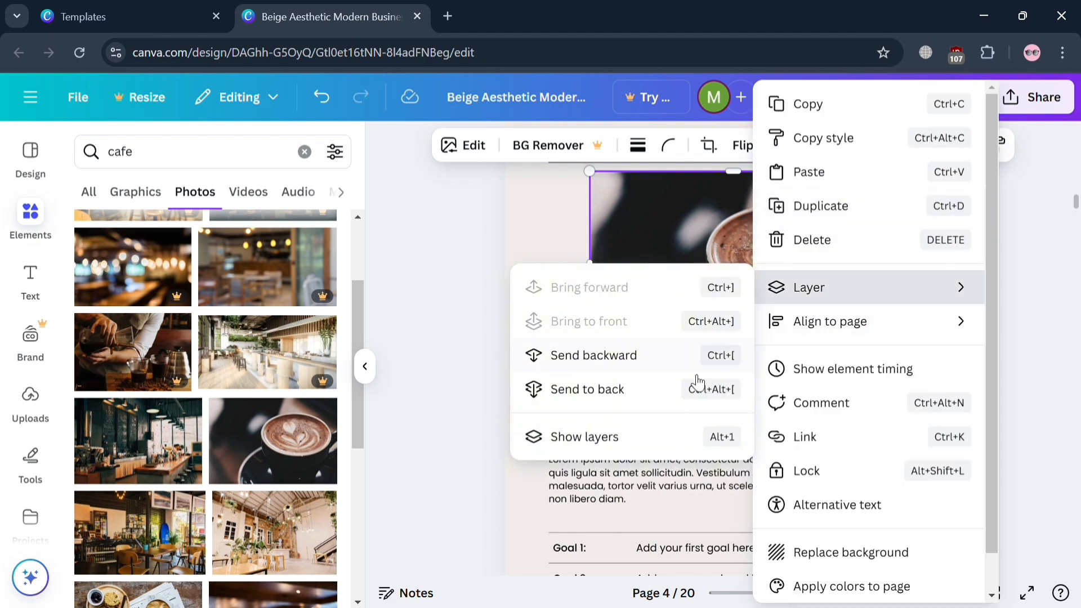
{"action": "left_click", "coordinate": [619, 438]}
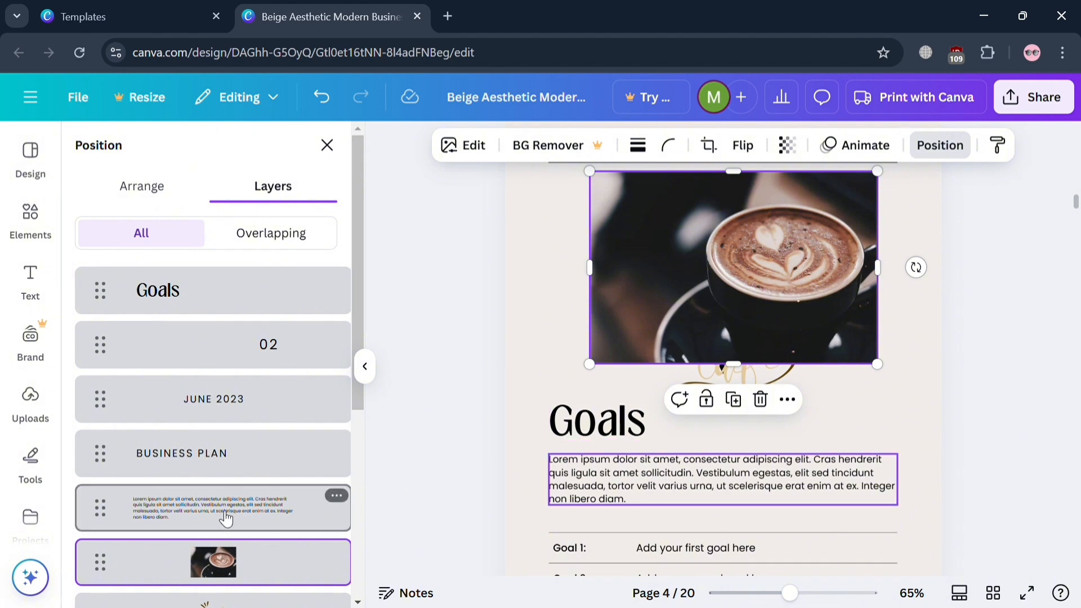
{"action": "scroll", "coordinate": [224, 537], "scroll_direction": "down", "scroll_amount": 5}
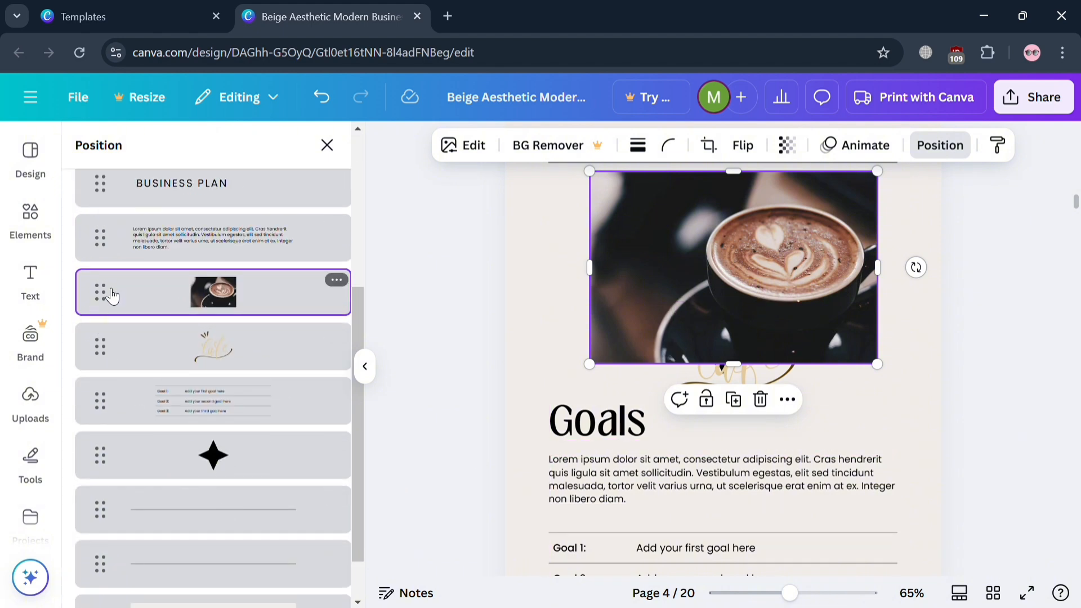
{"action": "left_click_drag", "start_coordinate": [112, 295], "coordinate": [119, 377]}
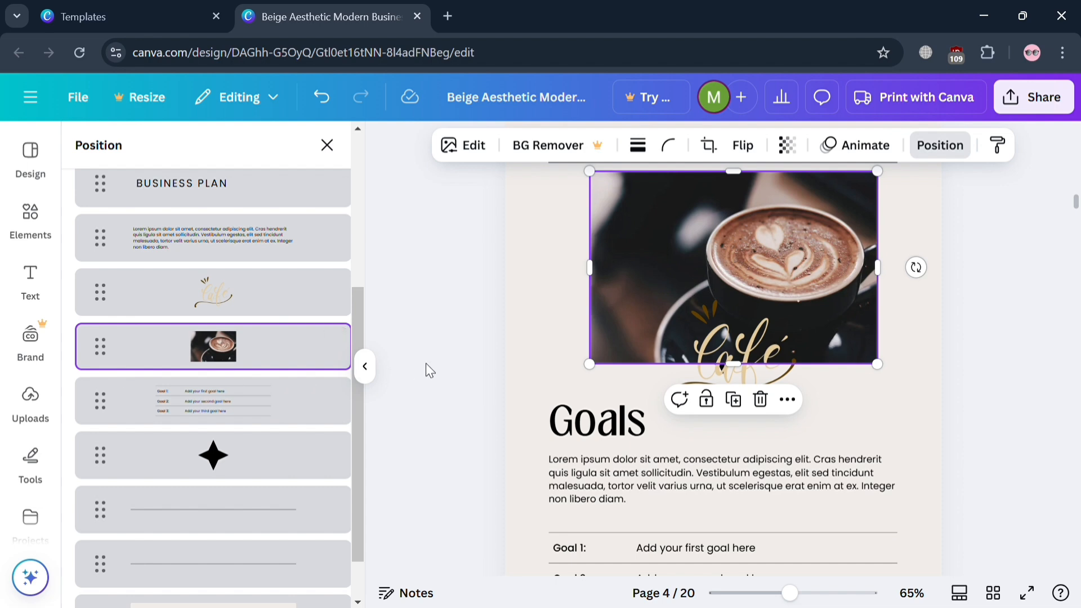
{"action": "left_click", "coordinate": [543, 355]}
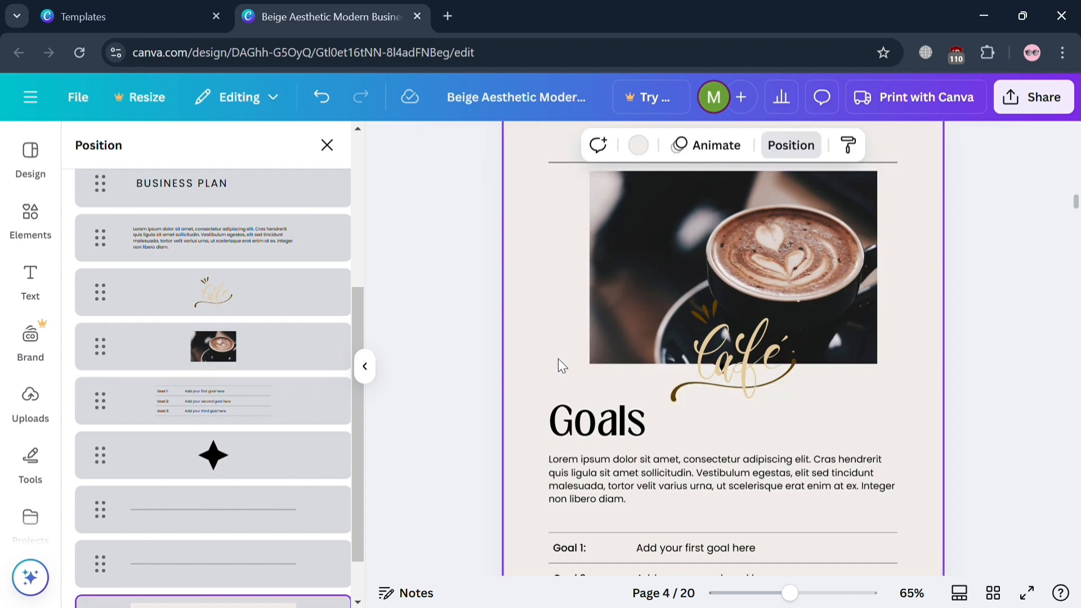
{"action": "left_click", "coordinate": [970, 323]}
Look through the default text styles, the uploaded images and the suggested templates available for the design.
{"action": "scroll", "coordinate": [934, 353], "scroll_direction": "down", "scroll_amount": 10}
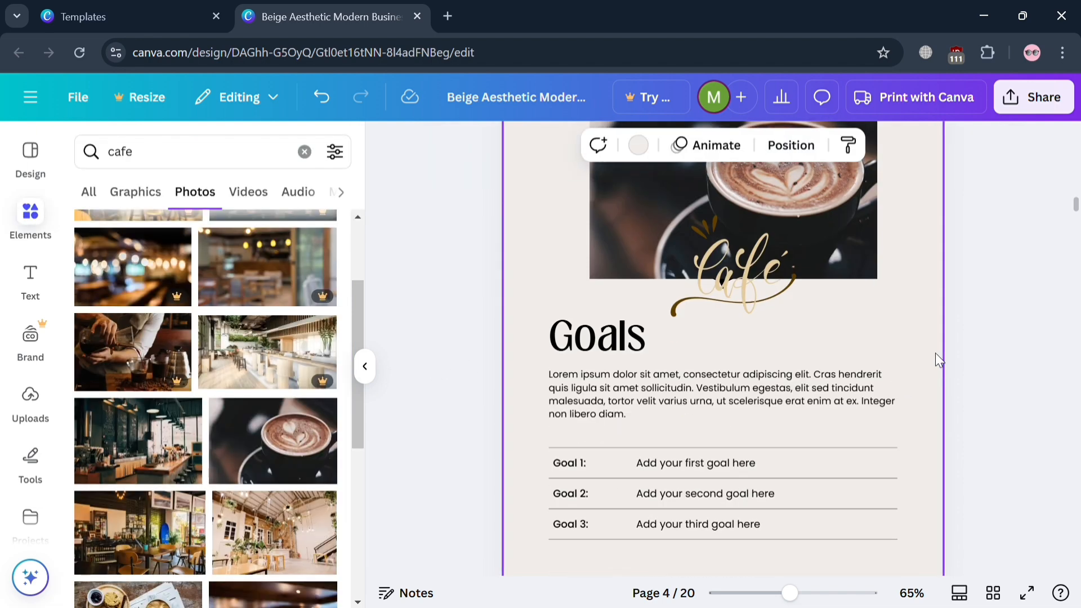
{"action": "left_click_drag", "start_coordinate": [1077, 232], "coordinate": [1077, 255]}
{"action": "double_click", "coordinate": [681, 289]}
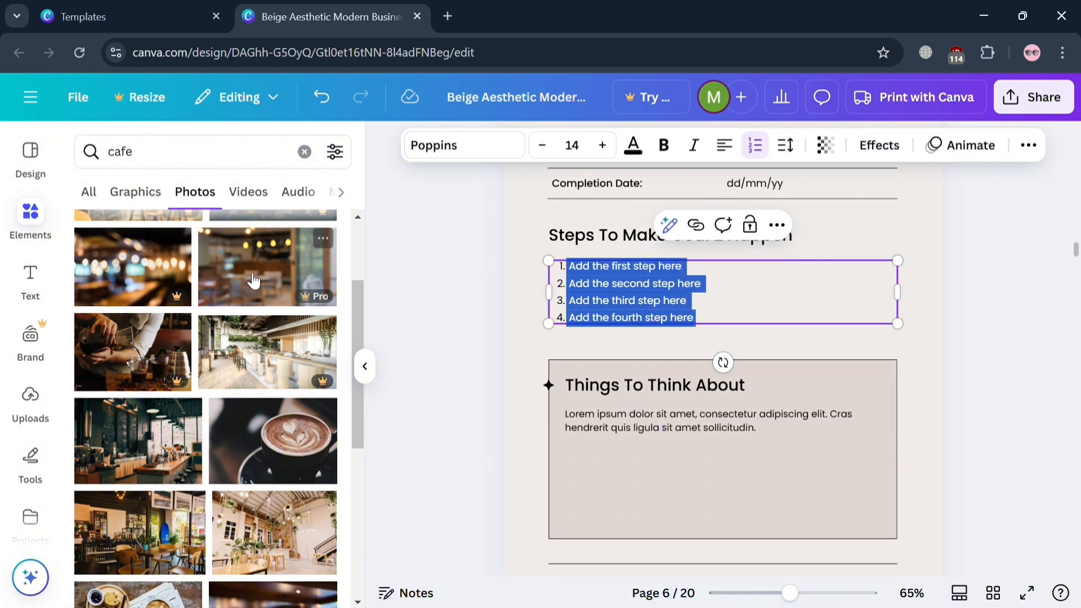
{"action": "left_click", "coordinate": [33, 283]}
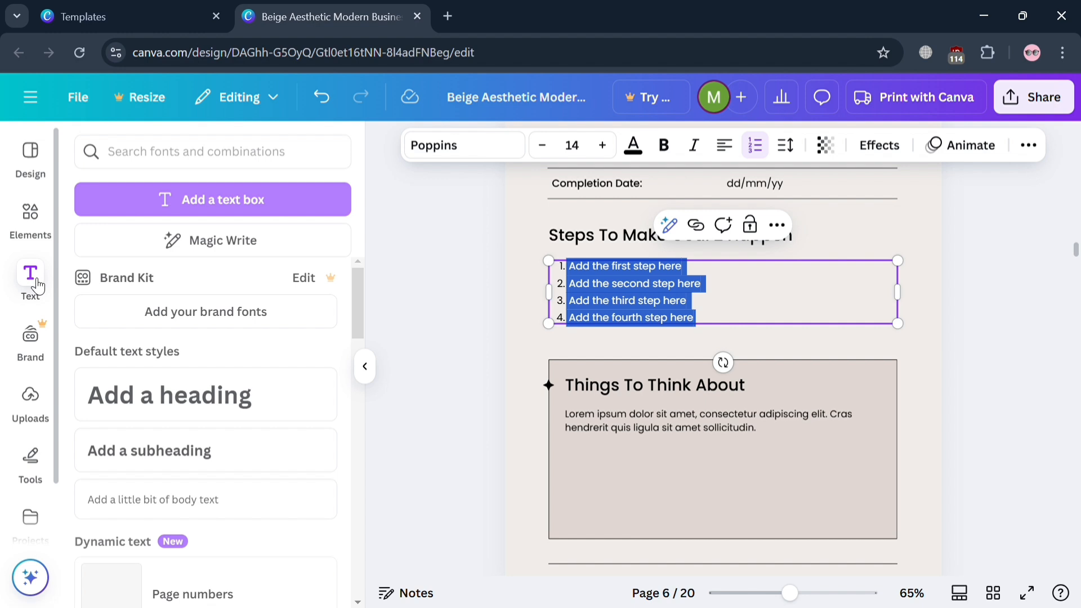
{"action": "left_click", "coordinate": [36, 415]}
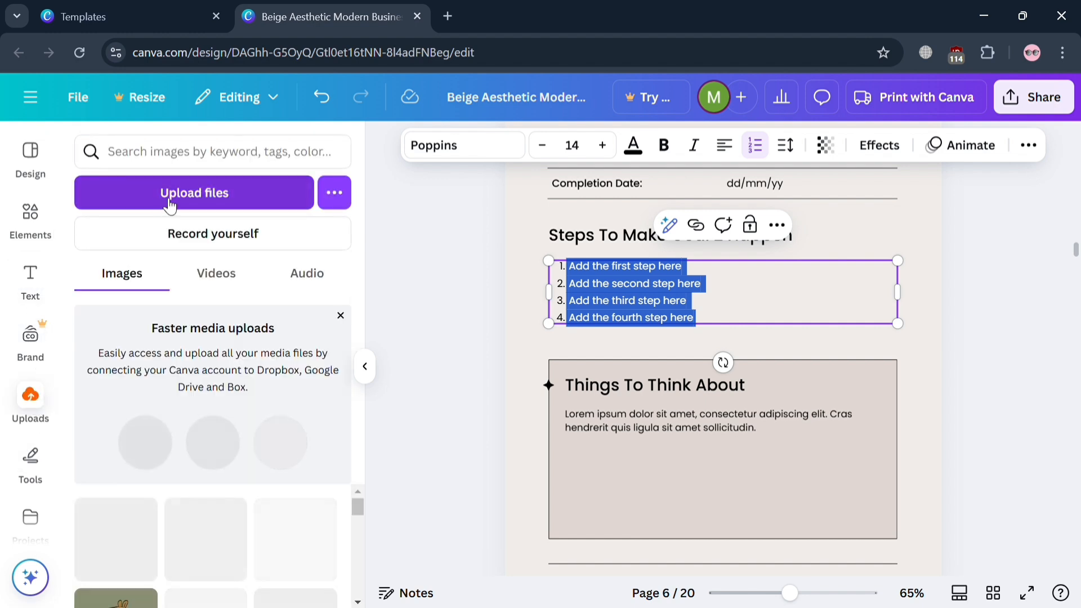
{"action": "left_click", "coordinate": [170, 206]}
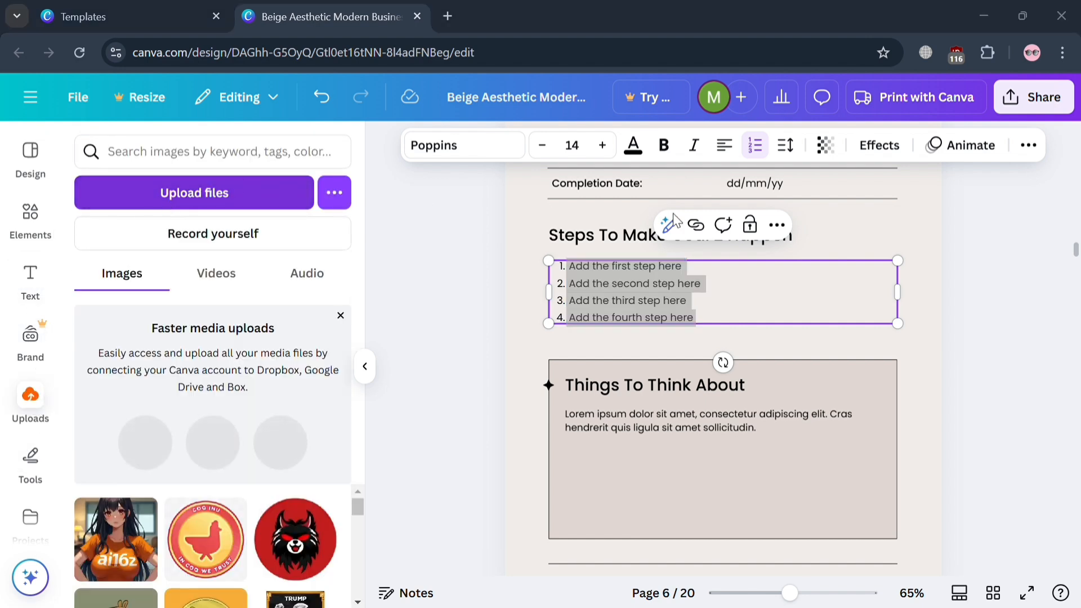
{"action": "key", "text": "Escape"}
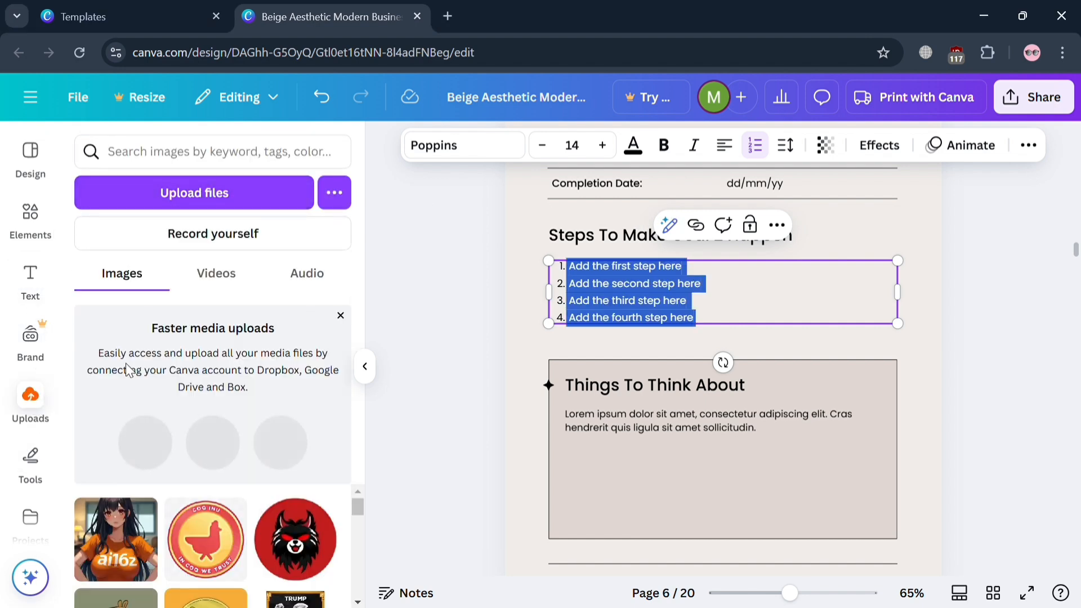
{"action": "left_click", "coordinate": [46, 279]}
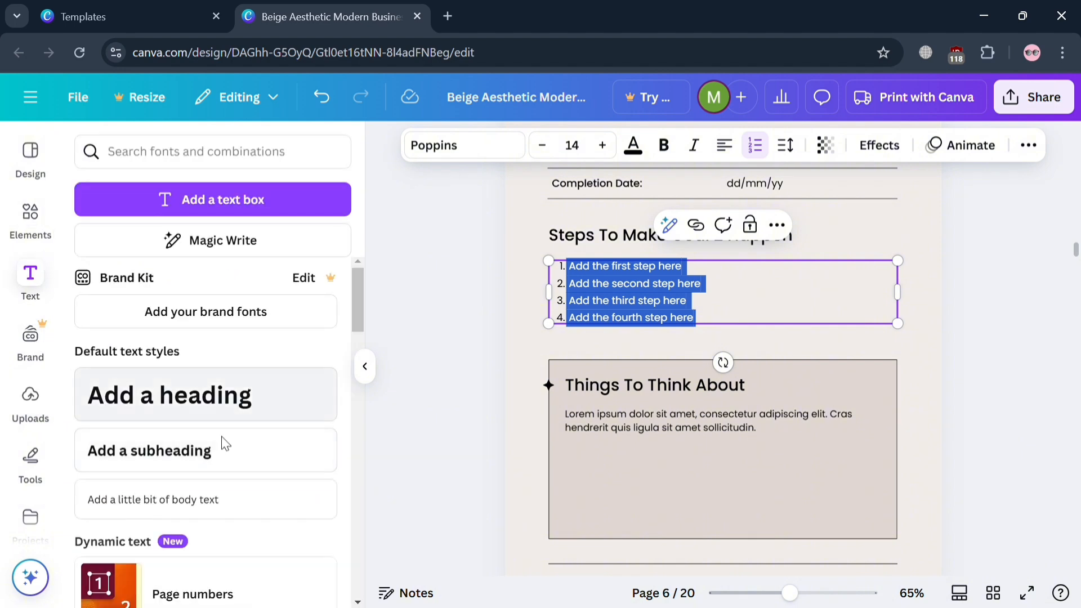
{"action": "left_click", "coordinate": [35, 166]}
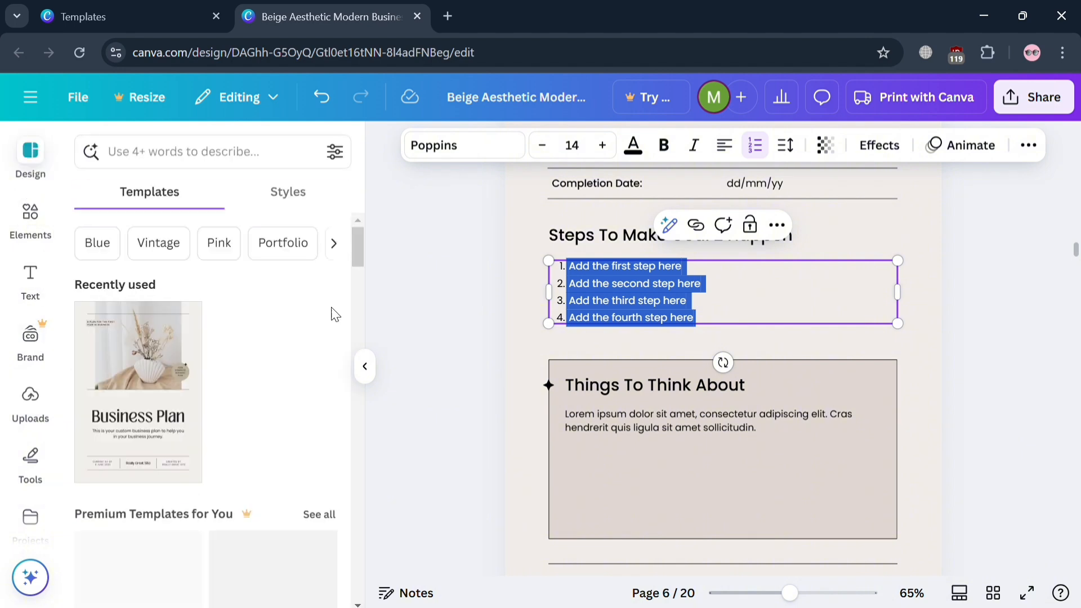
{"action": "left_click", "coordinate": [1008, 340]}
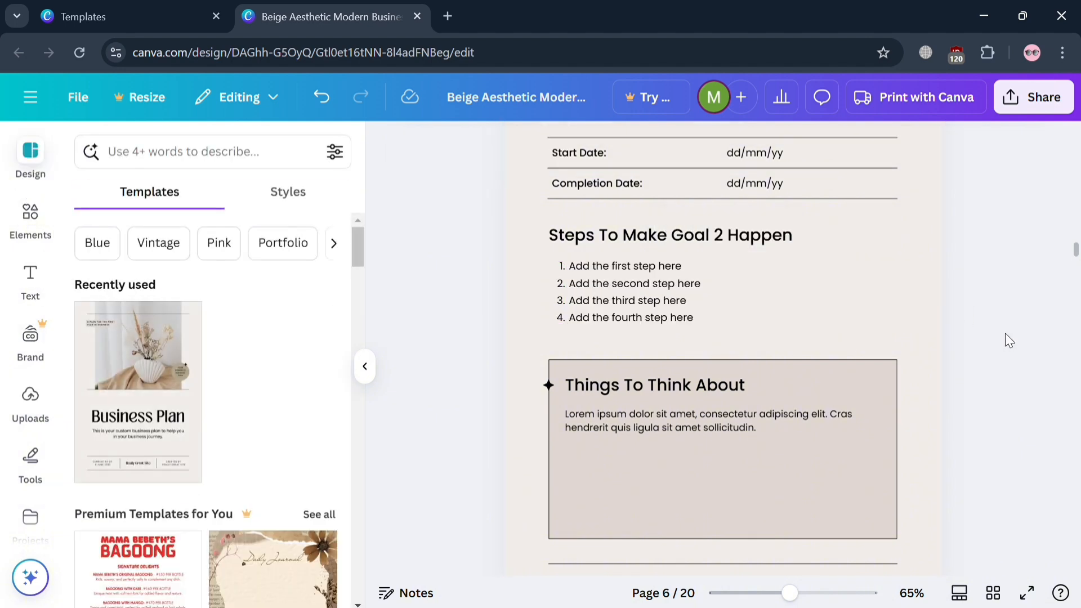
Apply the recently used dark-green, sage and cream color palette to the Goal 2 page.
{"action": "left_click", "coordinate": [291, 189]}
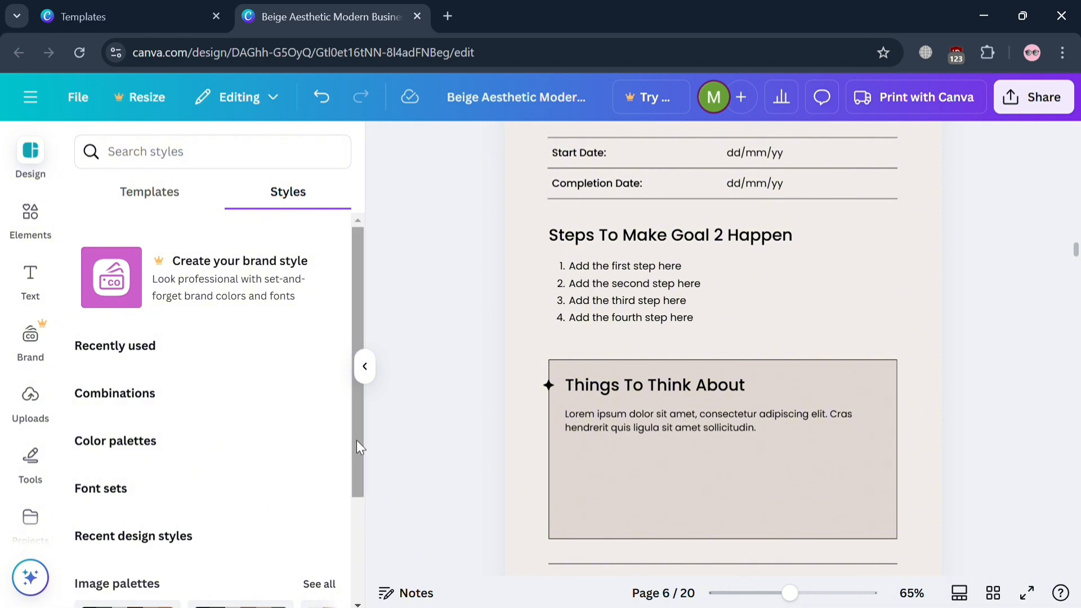
{"action": "mouse_move", "coordinate": [357, 440]}
{"action": "left_mouse_down"}
{"action": "mouse_move", "coordinate": [352, 545]}
{"action": "mouse_move", "coordinate": [363, 450]}
{"action": "left_mouse_up"}
{"action": "left_click", "coordinate": [333, 389]}
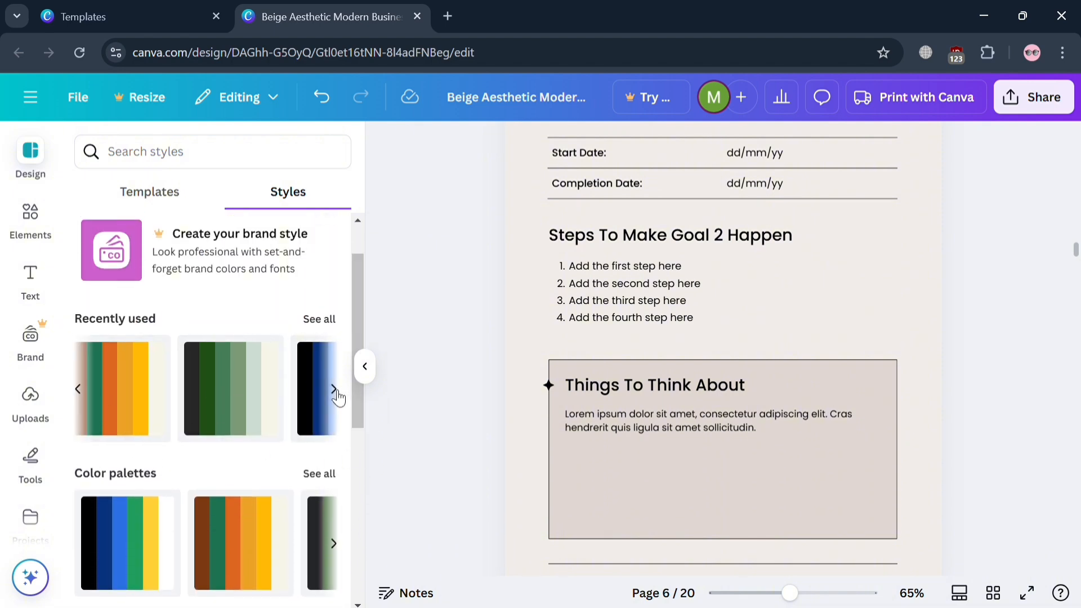
{"action": "left_click", "coordinate": [220, 383]}
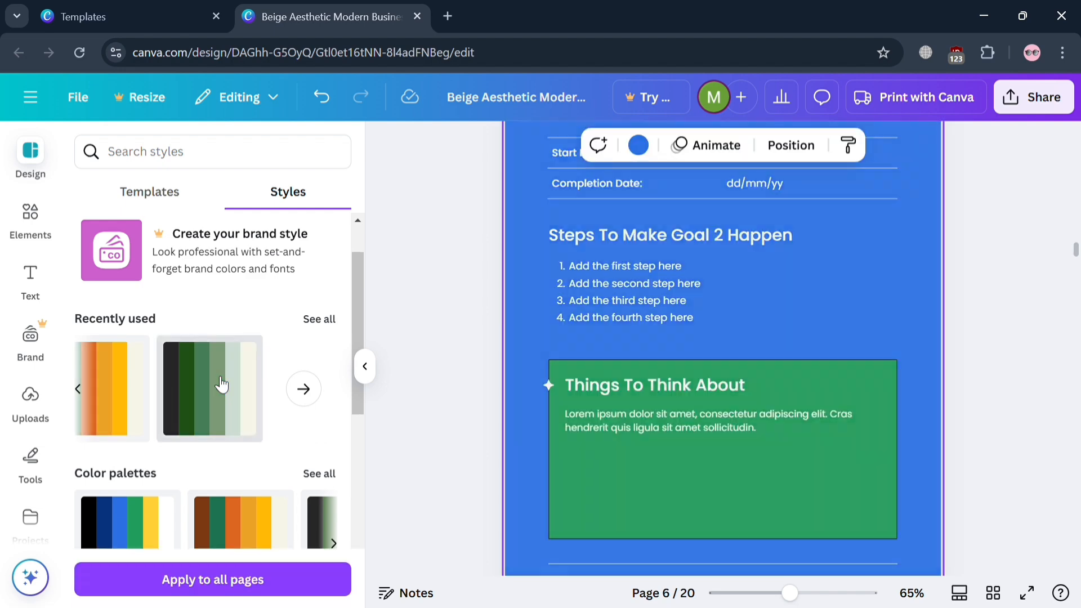
{"action": "left_click", "coordinate": [221, 385]}
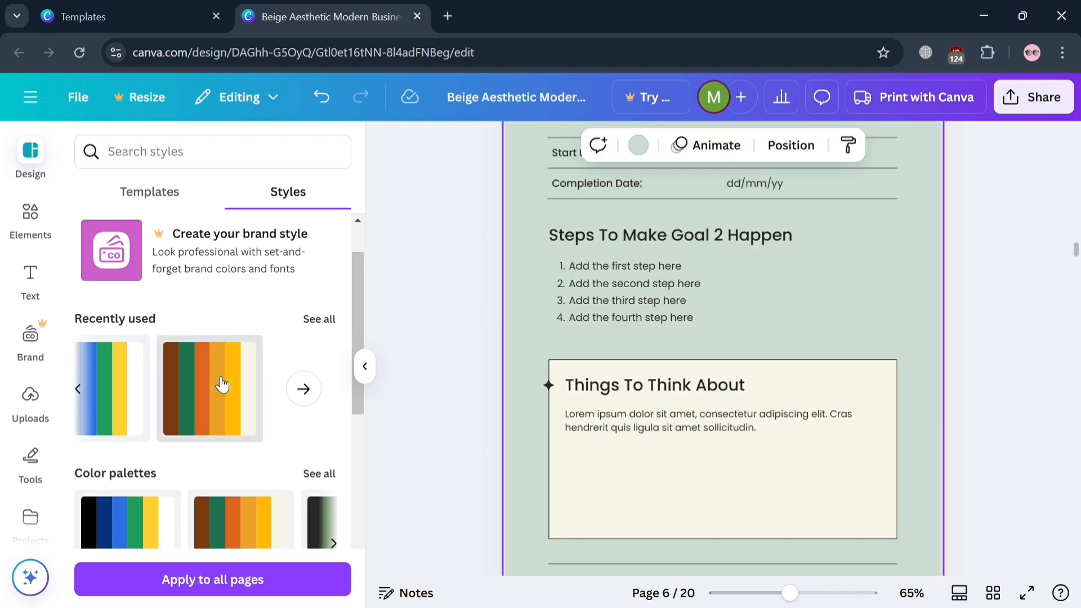
Try recently used color palettes on the Goal 1 page, ending with the black, blue, green, yellow and white one.
{"action": "scroll", "coordinate": [978, 349], "scroll_direction": "up", "scroll_amount": 5}
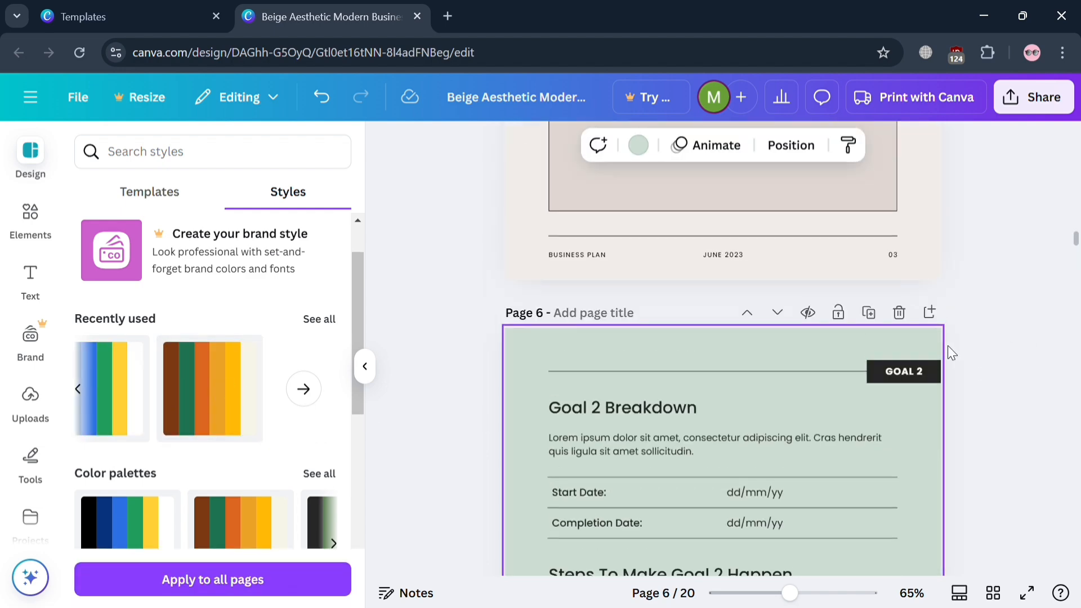
{"action": "scroll", "coordinate": [922, 326], "scroll_direction": "down", "scroll_amount": 4}
{"action": "scroll", "coordinate": [1002, 295], "scroll_direction": "up", "scroll_amount": 5}
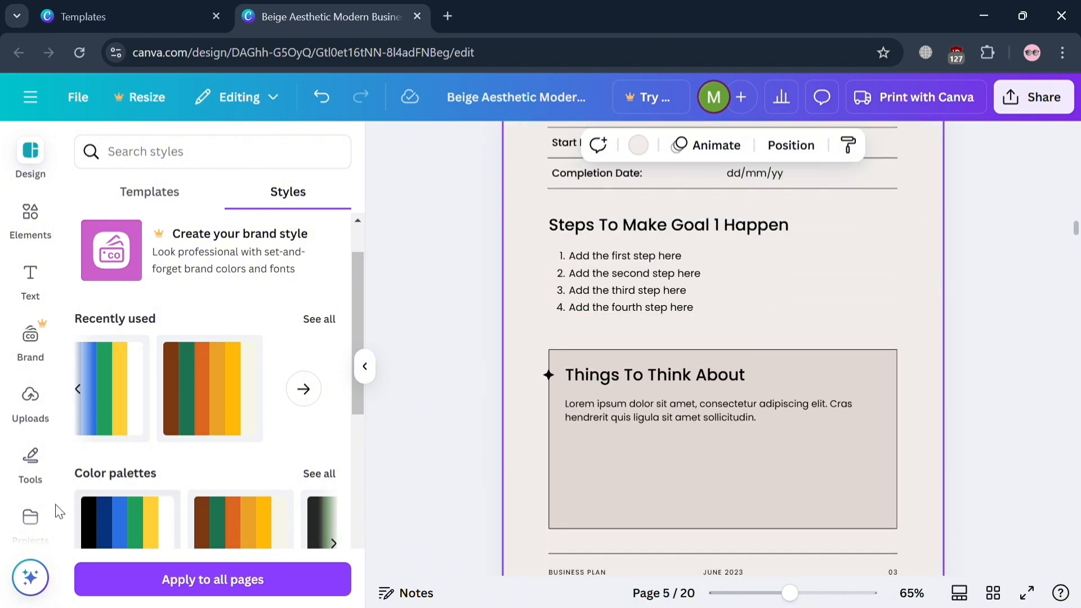
{"action": "left_click", "coordinate": [203, 436]}
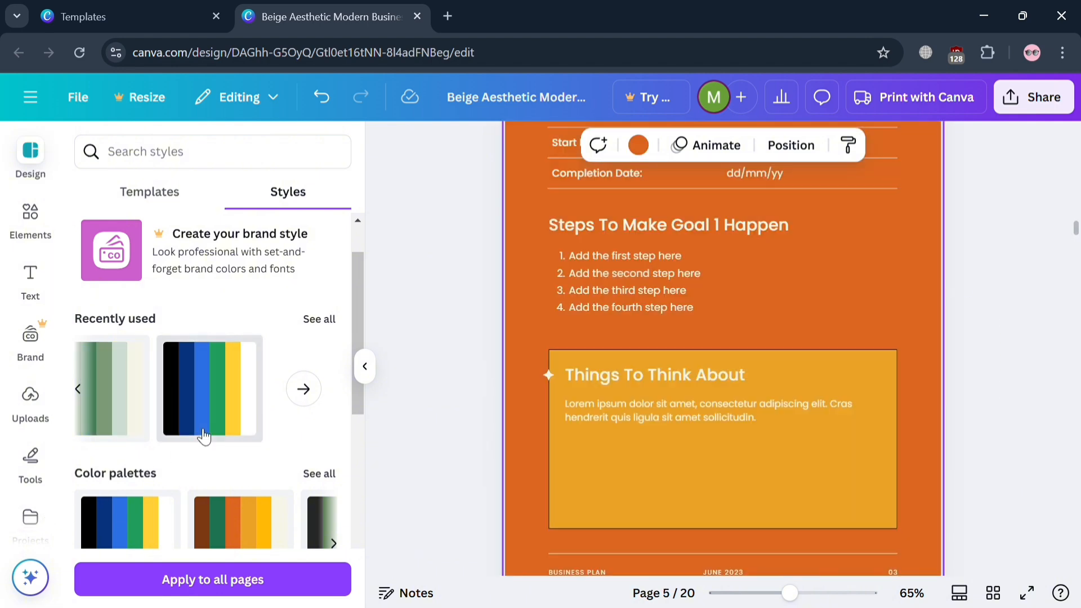
{"action": "left_click", "coordinate": [204, 436]}
{"action": "left_click", "coordinate": [204, 436]}
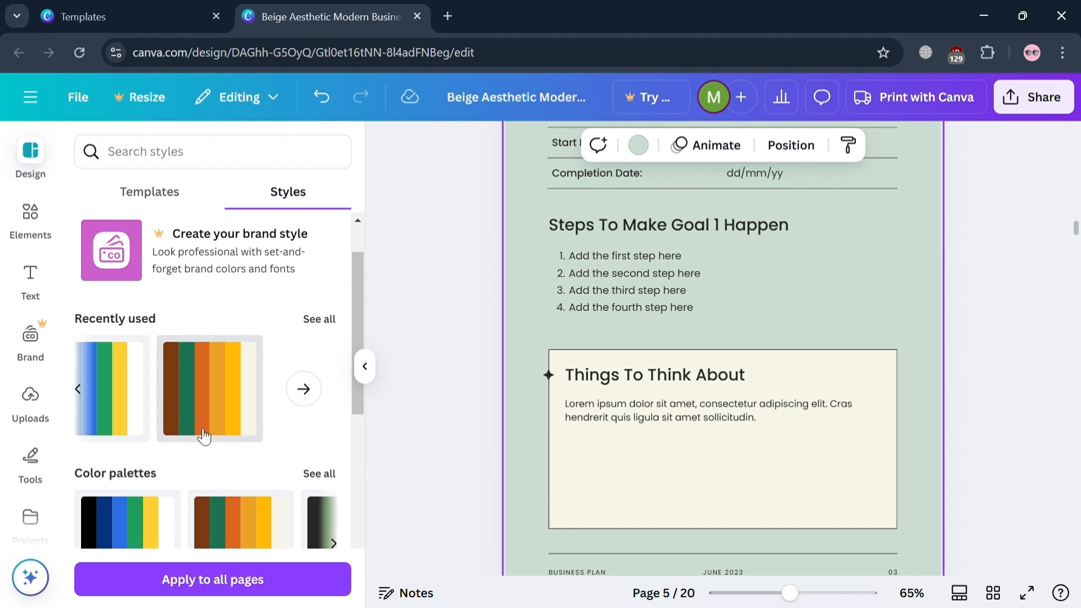
{"action": "left_click", "coordinate": [259, 425]}
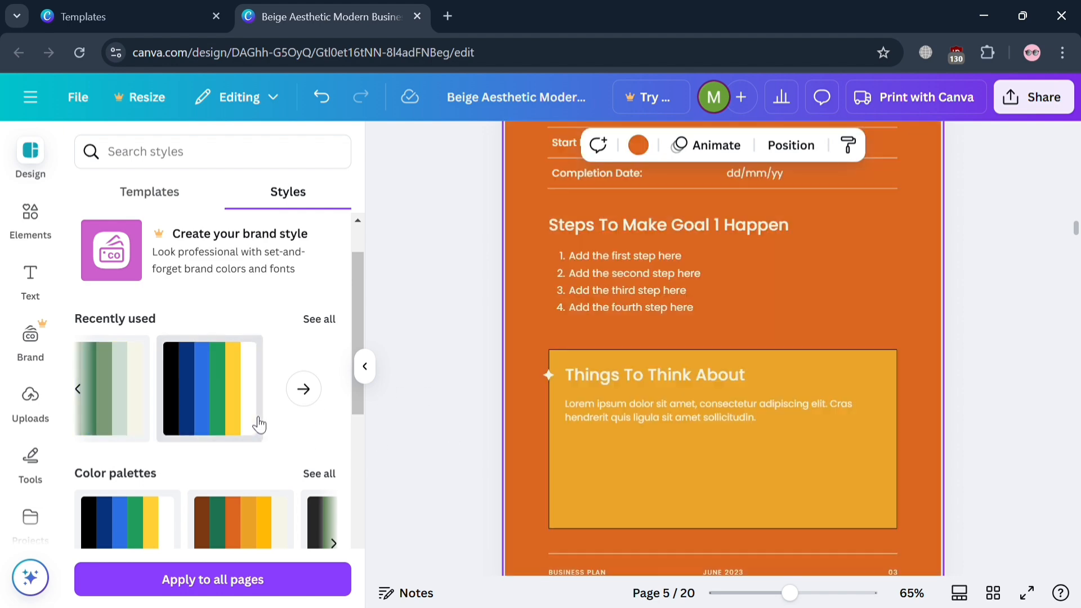
{"action": "left_click", "coordinate": [260, 425]}
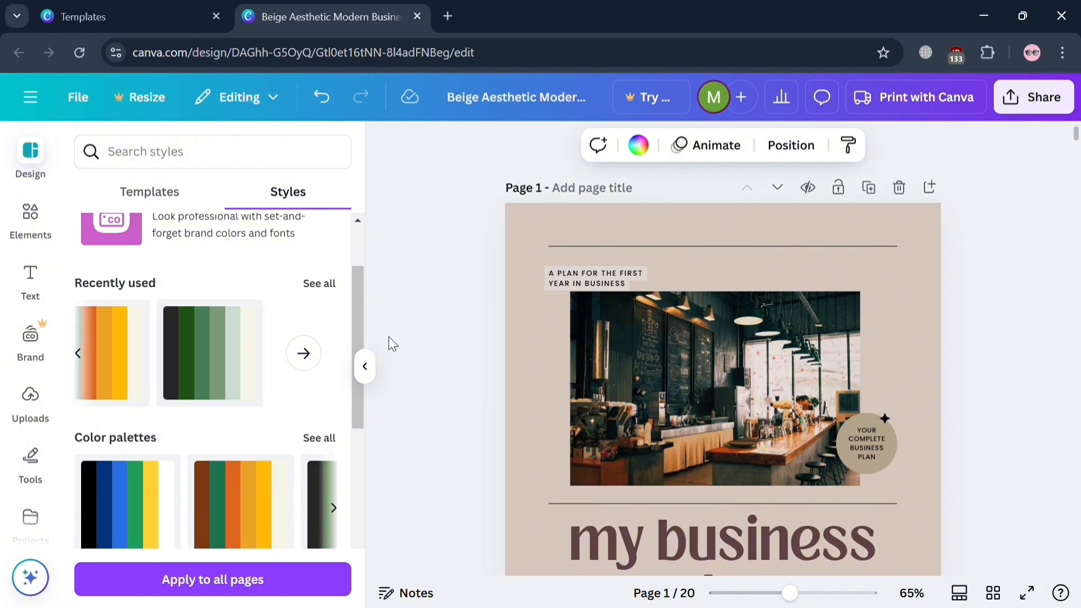
Review the pages from the cover to Service Offering, including the recolored Goal 1 and Goal 2 pages.
{"action": "left_click", "coordinate": [363, 369]}
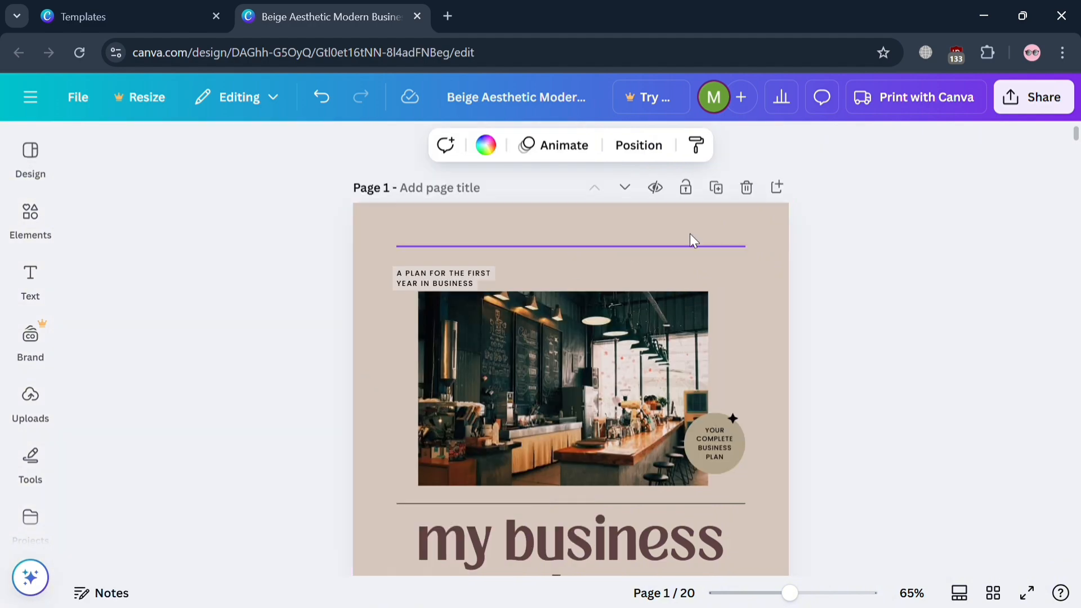
{"action": "scroll", "coordinate": [707, 331], "scroll_direction": "down", "scroll_amount": 8}
{"action": "scroll", "coordinate": [704, 326], "scroll_direction": "down", "scroll_amount": 20}
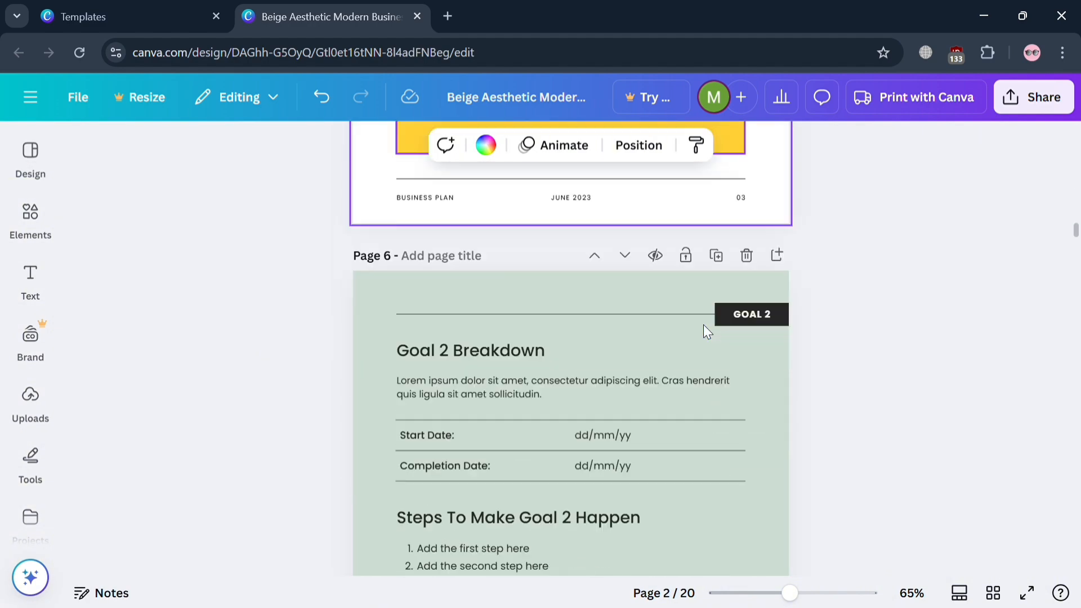
{"action": "scroll", "coordinate": [704, 325], "scroll_direction": "down", "scroll_amount": 7}
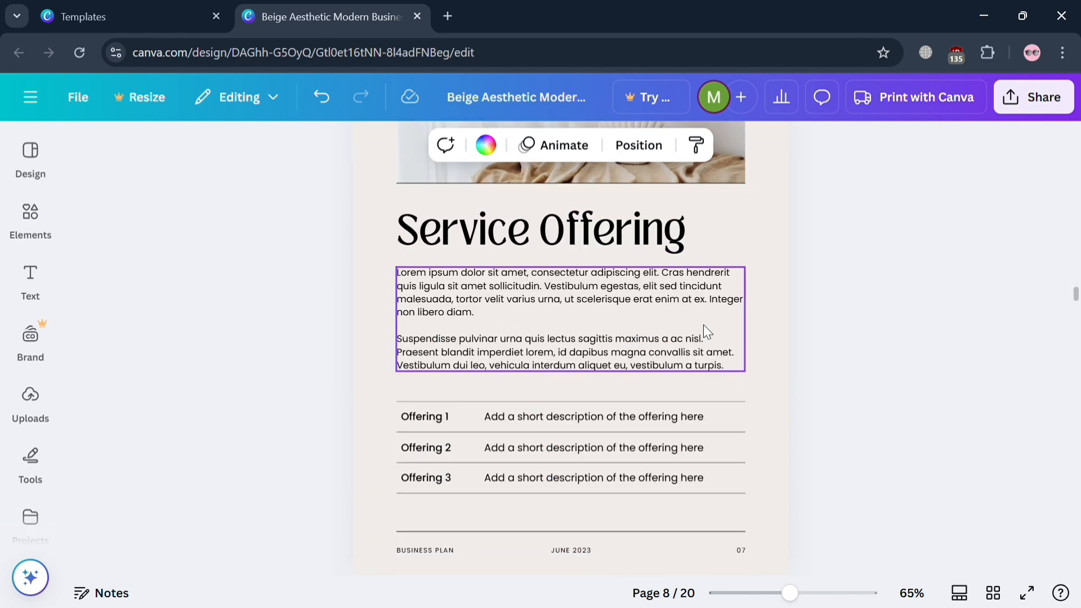
{"action": "scroll", "coordinate": [703, 325], "scroll_direction": "up", "scroll_amount": 6}
{"action": "scroll", "coordinate": [704, 326], "scroll_direction": "down", "scroll_amount": 3}
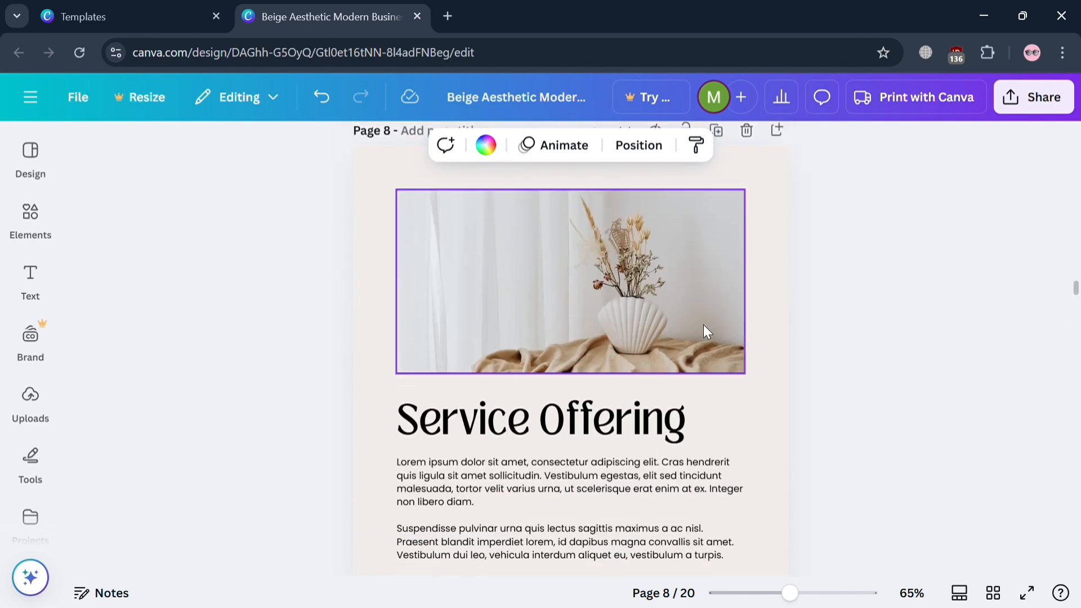
{"action": "scroll", "coordinate": [703, 324], "scroll_direction": "up", "scroll_amount": 6}
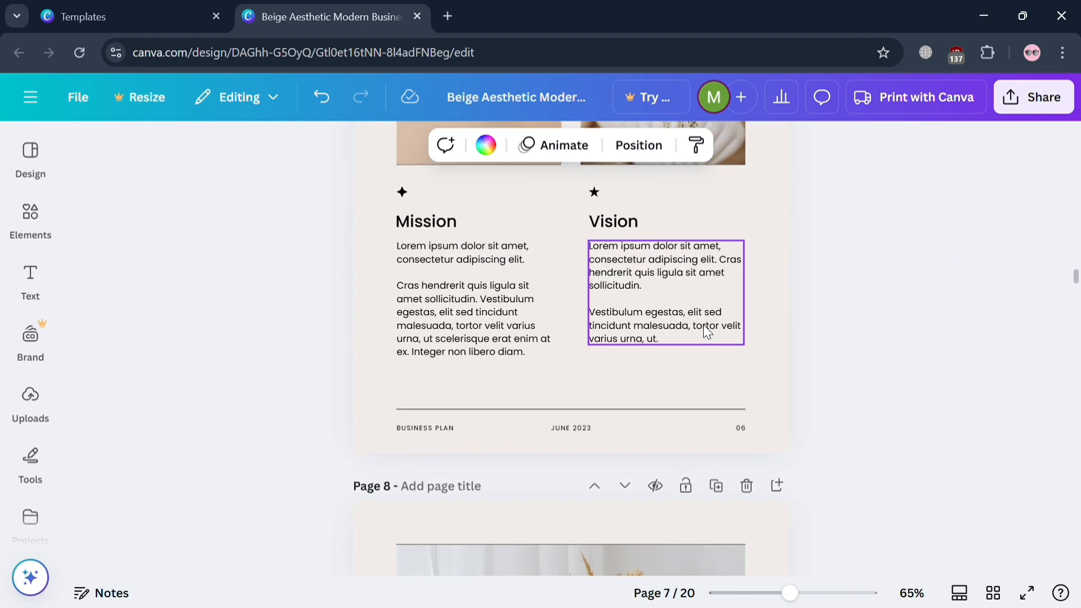
{"action": "scroll", "coordinate": [715, 387], "scroll_direction": "up", "scroll_amount": 6}
{"action": "scroll", "coordinate": [715, 387], "scroll_direction": "up", "scroll_amount": 20}
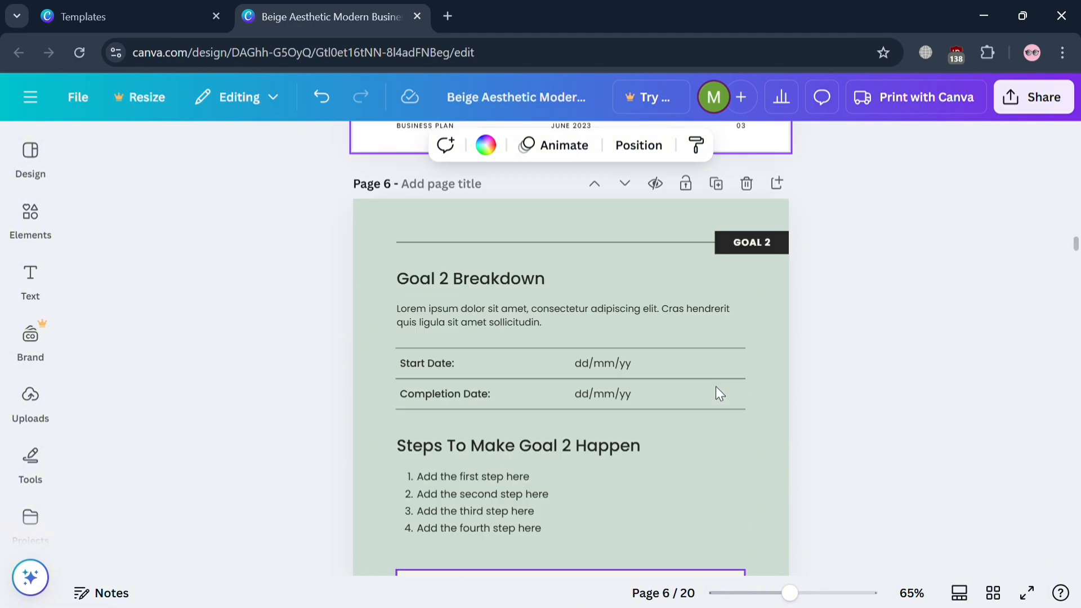
{"action": "scroll", "coordinate": [715, 386], "scroll_direction": "up", "scroll_amount": 20}
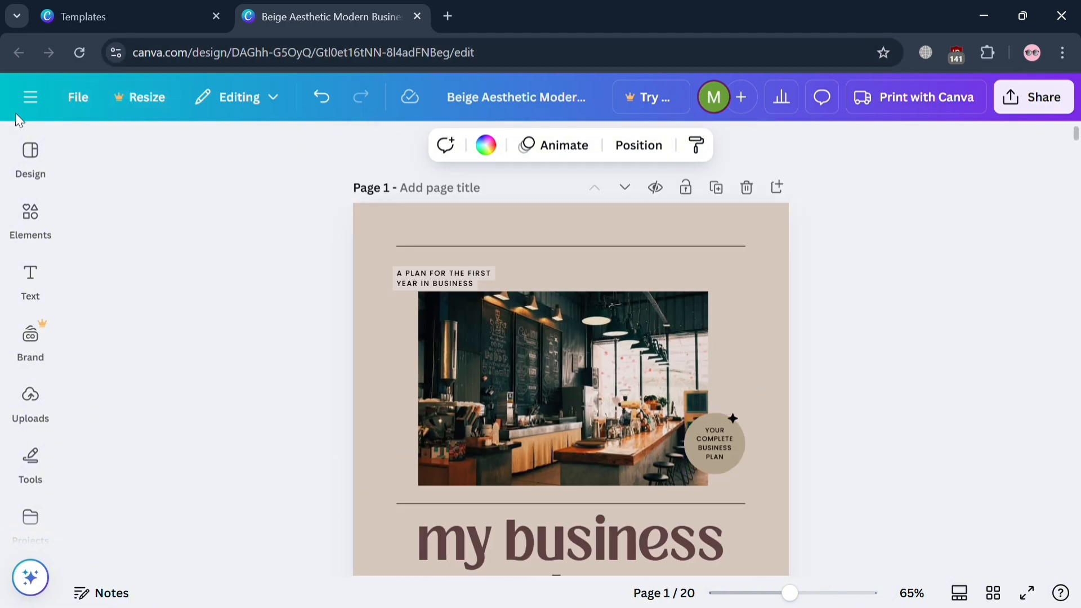
Browse the suggested portfolio and document templates available for the design.
{"action": "left_click", "coordinate": [30, 160]}
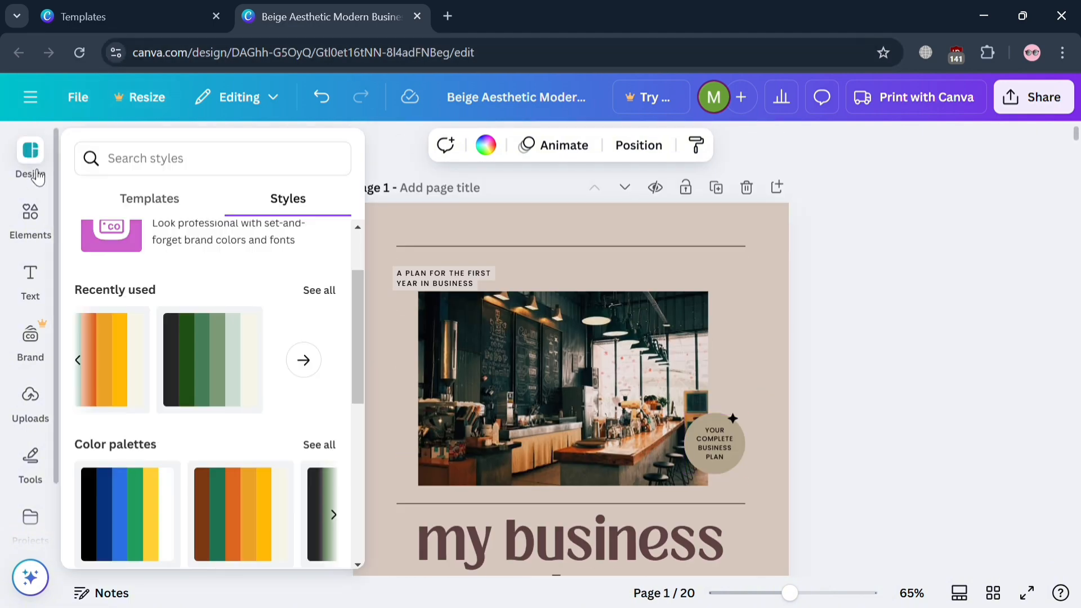
{"action": "left_click", "coordinate": [156, 197]}
{"action": "scroll", "coordinate": [252, 394], "scroll_direction": "down", "scroll_amount": 5}
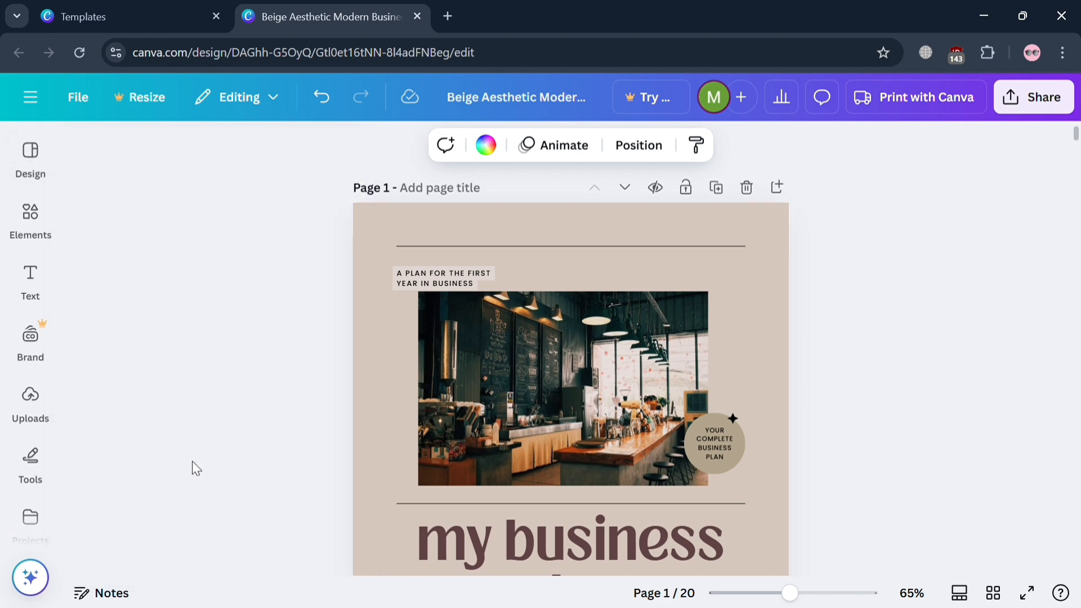
{"action": "mouse_move", "coordinate": [2, 160]}
{"action": "scroll", "coordinate": [173, 415], "scroll_direction": "down", "scroll_amount": 4}
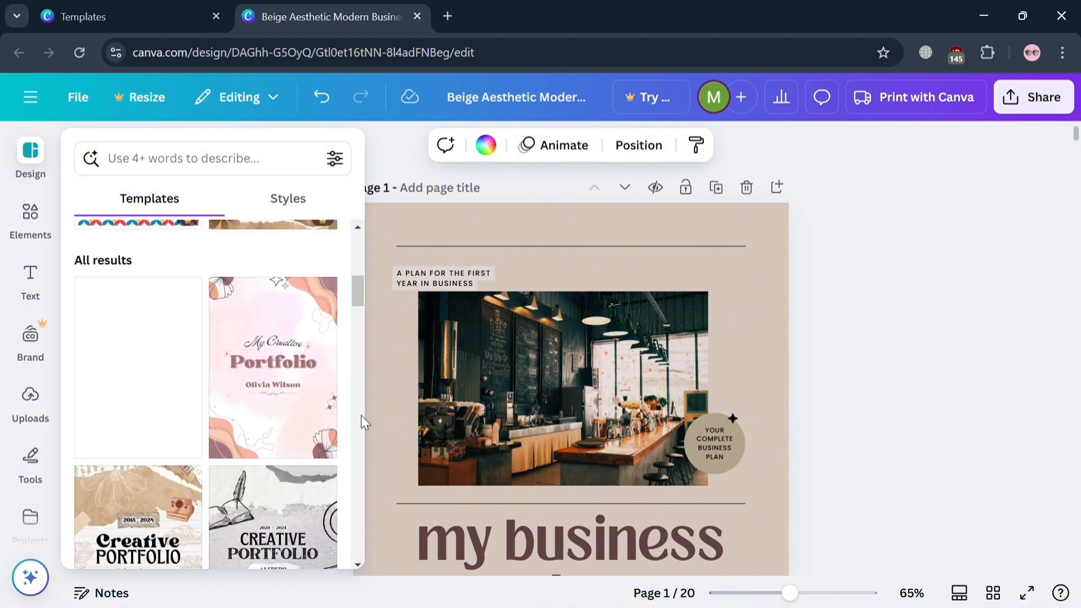
{"action": "scroll", "coordinate": [165, 378], "scroll_direction": "down", "scroll_amount": 3}
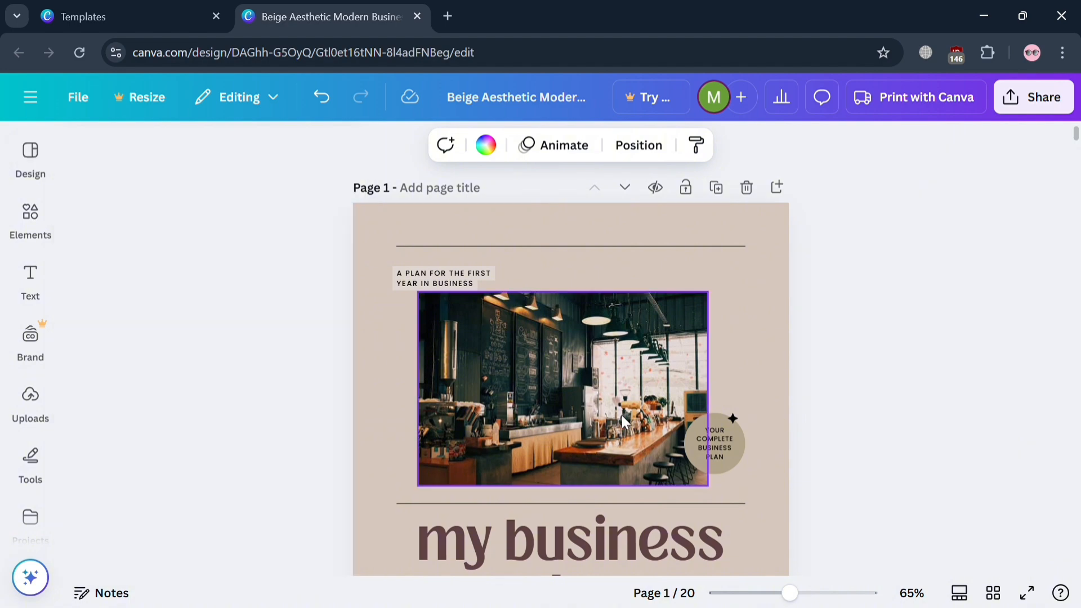
Apply the dark-blue geometric Portfolio cover template to the Goals page (page 4).
{"action": "scroll", "coordinate": [621, 414], "scroll_direction": "down", "scroll_amount": 5}
{"action": "scroll", "coordinate": [647, 414], "scroll_direction": "down", "scroll_amount": 5}
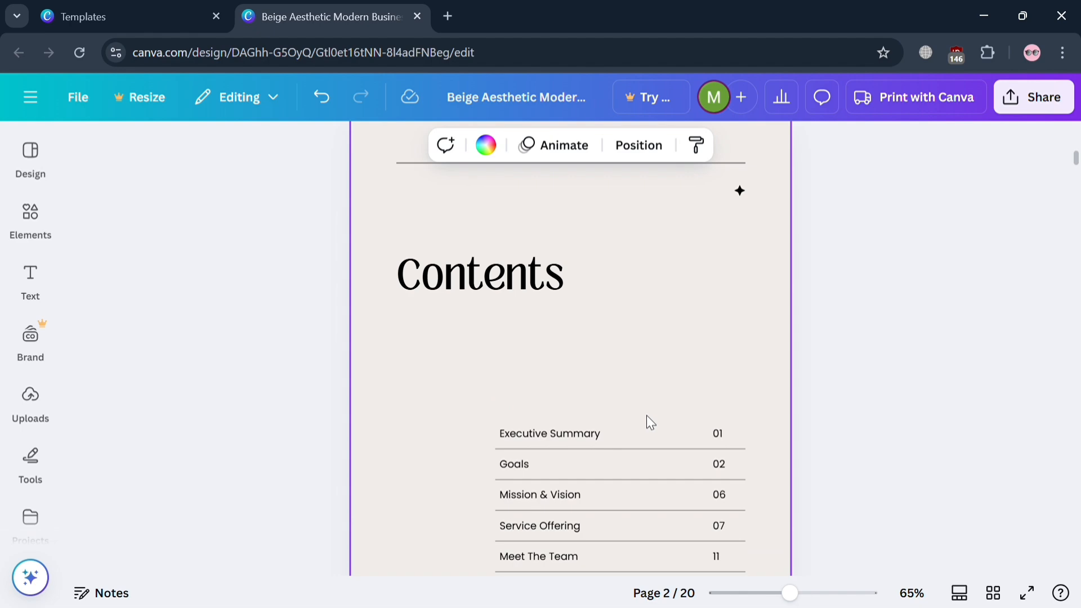
{"action": "scroll", "coordinate": [646, 414], "scroll_direction": "down", "scroll_amount": 6}
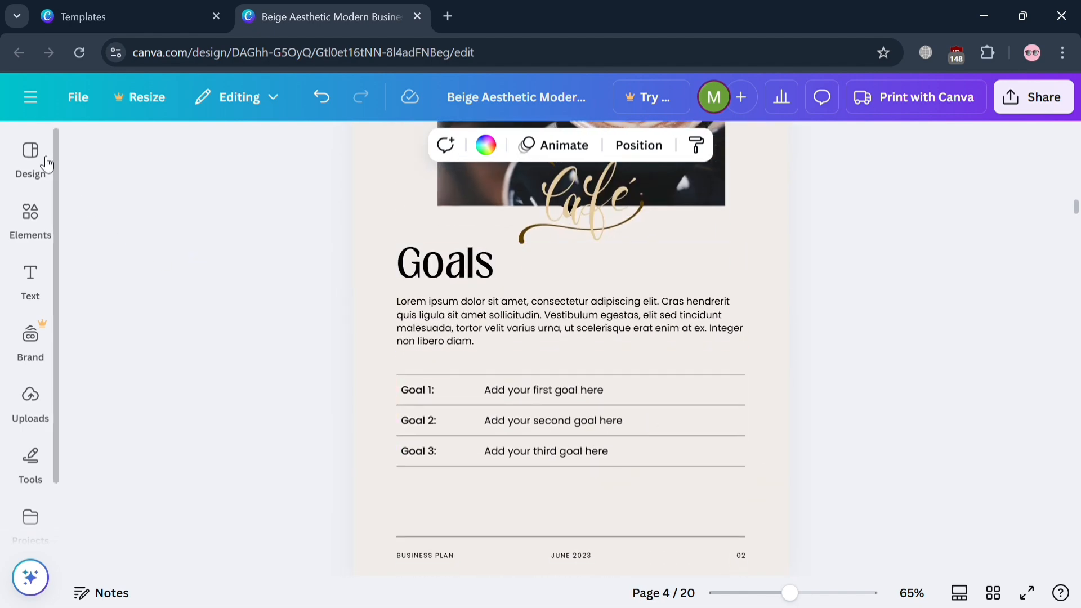
{"action": "left_click", "coordinate": [30, 152]}
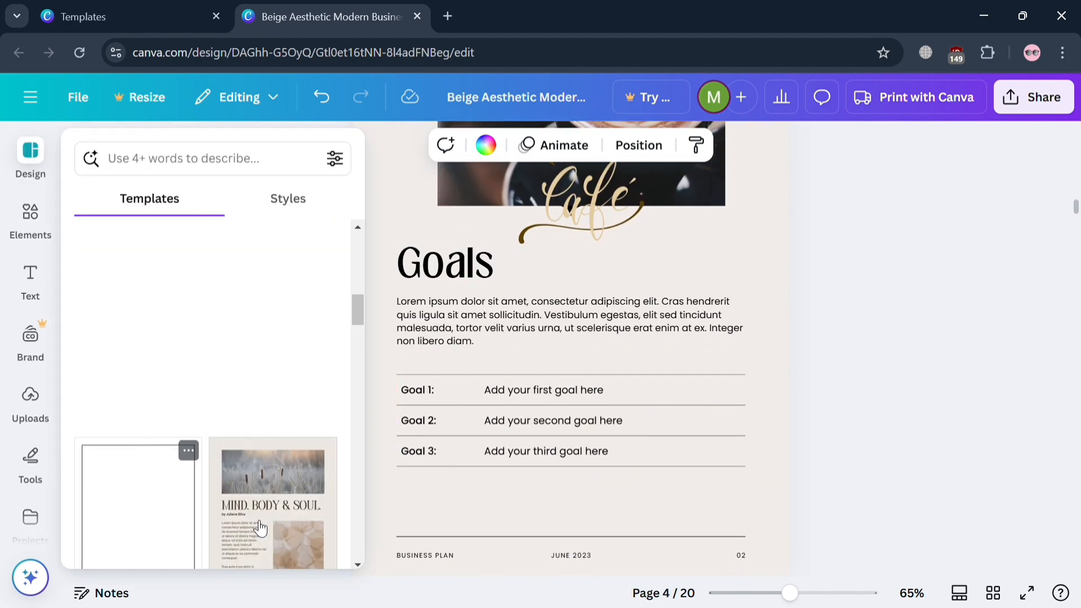
{"action": "scroll", "coordinate": [270, 524], "scroll_direction": "down", "scroll_amount": 6}
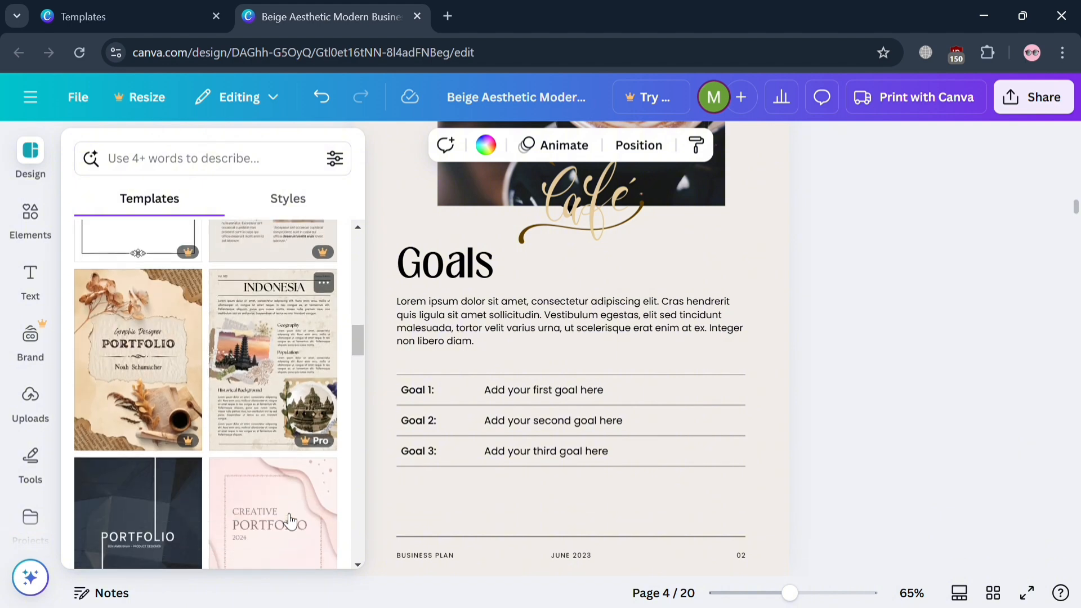
{"action": "scroll", "coordinate": [290, 521], "scroll_direction": "down", "scroll_amount": 3}
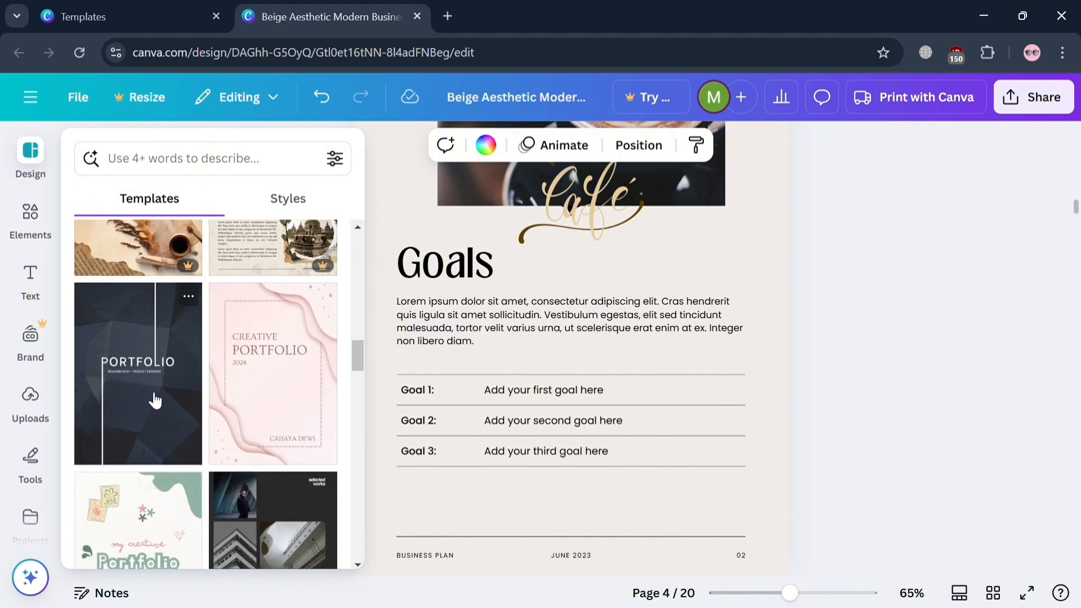
{"action": "left_click", "coordinate": [154, 399]}
{"action": "left_click", "coordinate": [774, 242]}
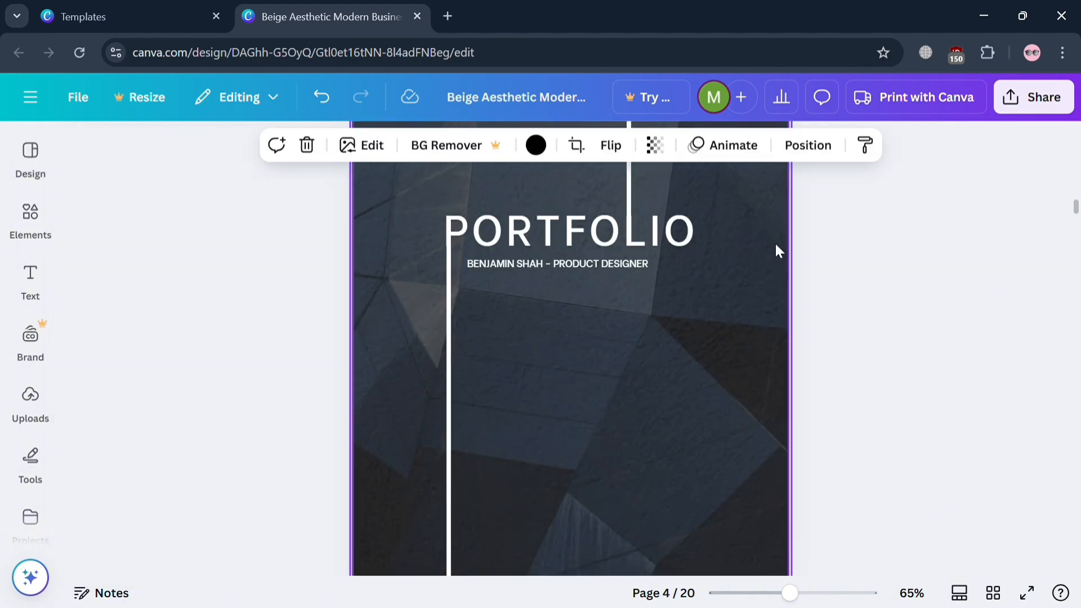
Delete page 4, which holds the dark-blue Portfolio cover, and return to the business plan's cover page.
{"action": "scroll", "coordinate": [776, 244], "scroll_direction": "up", "scroll_amount": 5}
{"action": "scroll", "coordinate": [776, 245], "scroll_direction": "down", "scroll_amount": 5}
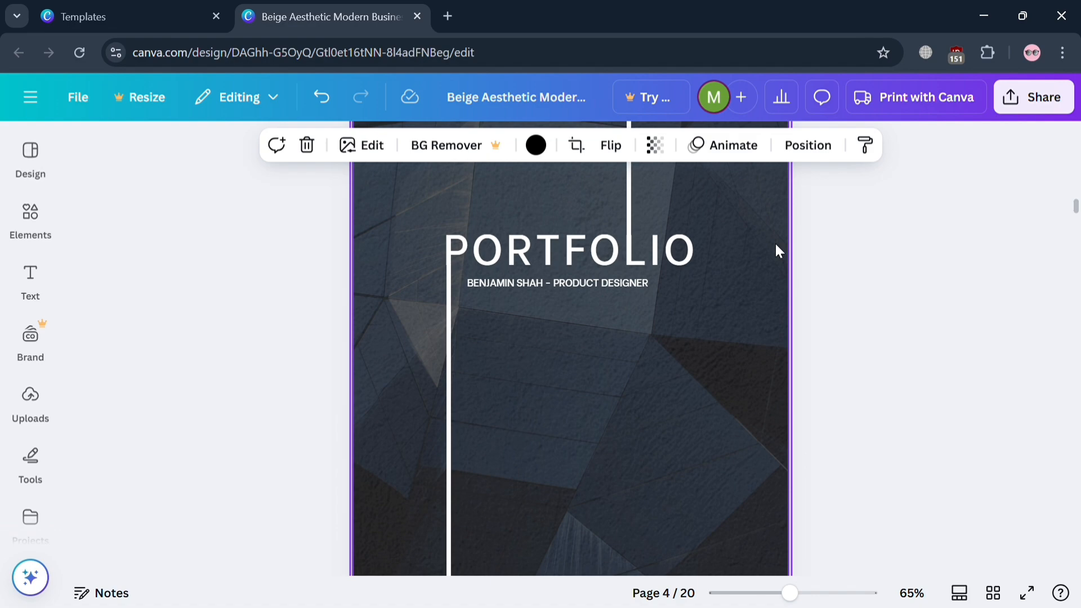
{"action": "scroll", "coordinate": [776, 245], "scroll_direction": "down", "scroll_amount": 9}
{"action": "scroll", "coordinate": [776, 245], "scroll_direction": "up", "scroll_amount": 10}
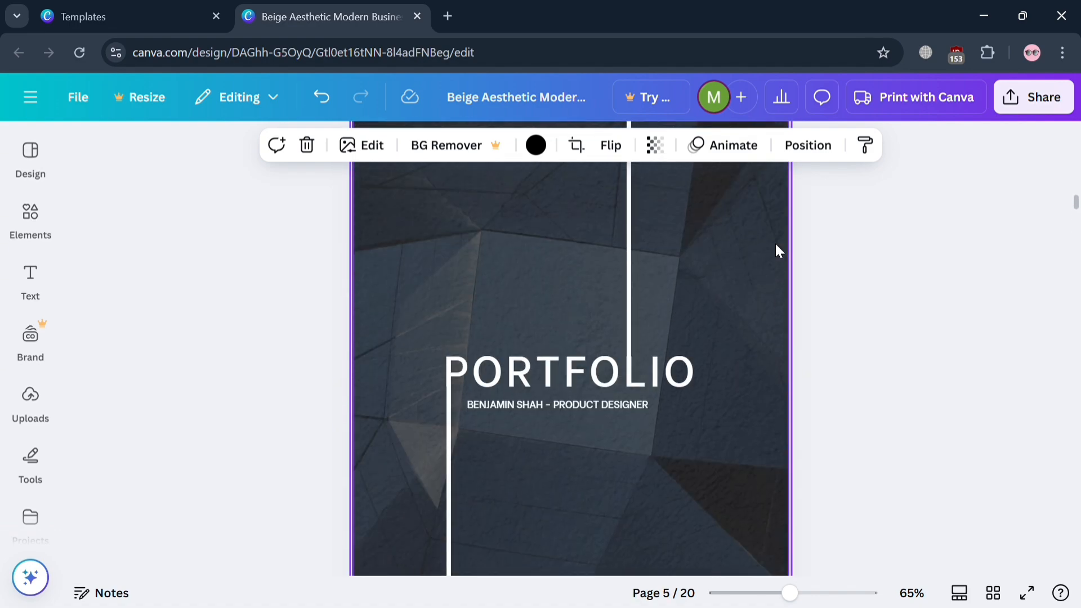
{"action": "scroll", "coordinate": [775, 245], "scroll_direction": "up", "scroll_amount": 5}
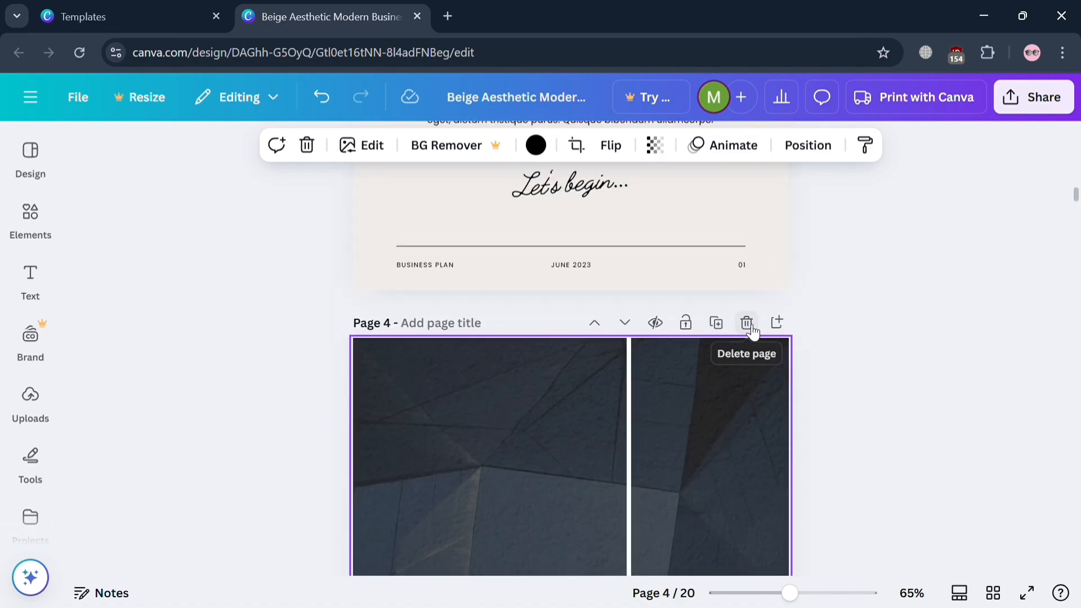
{"action": "left_click", "coordinate": [747, 323]}
{"action": "scroll", "coordinate": [749, 330], "scroll_direction": "up", "scroll_amount": 20}
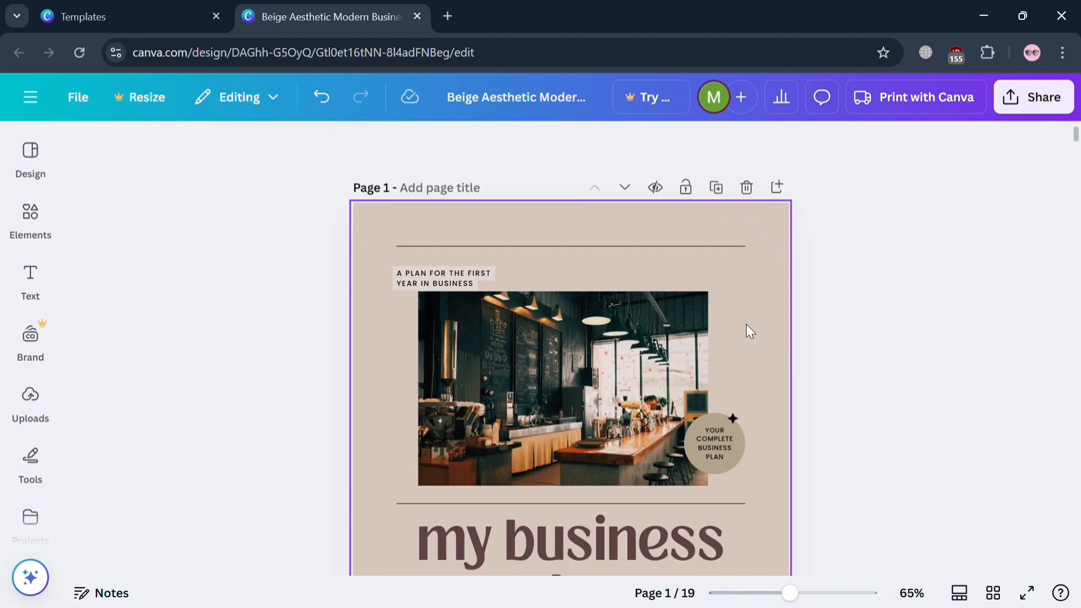
Rename the design as "my business plan".
{"action": "left_click", "coordinate": [561, 120]}
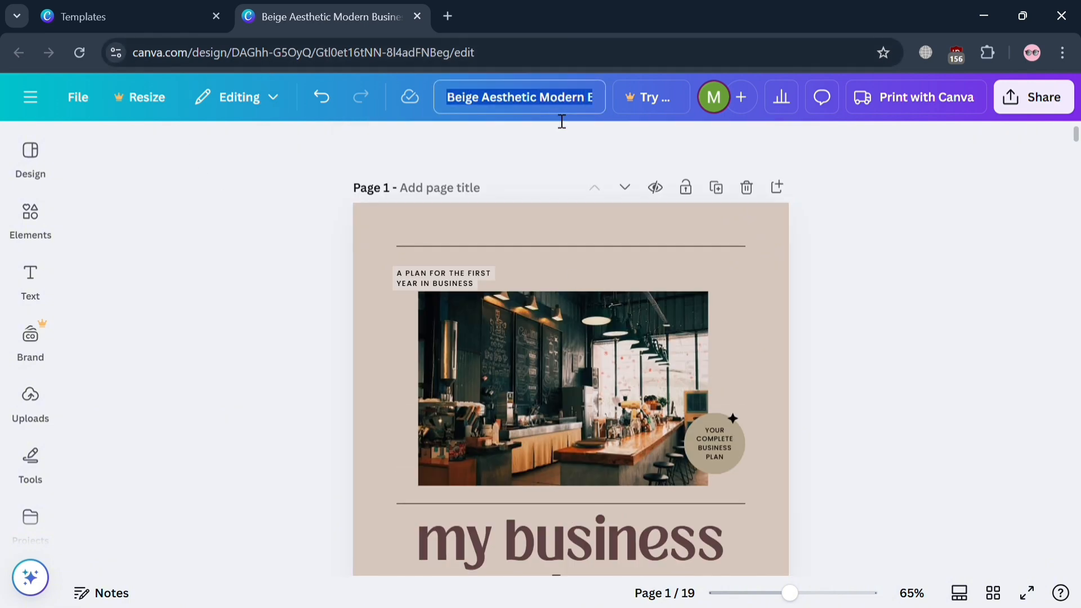
{"action": "type", "text": "my bsi"}
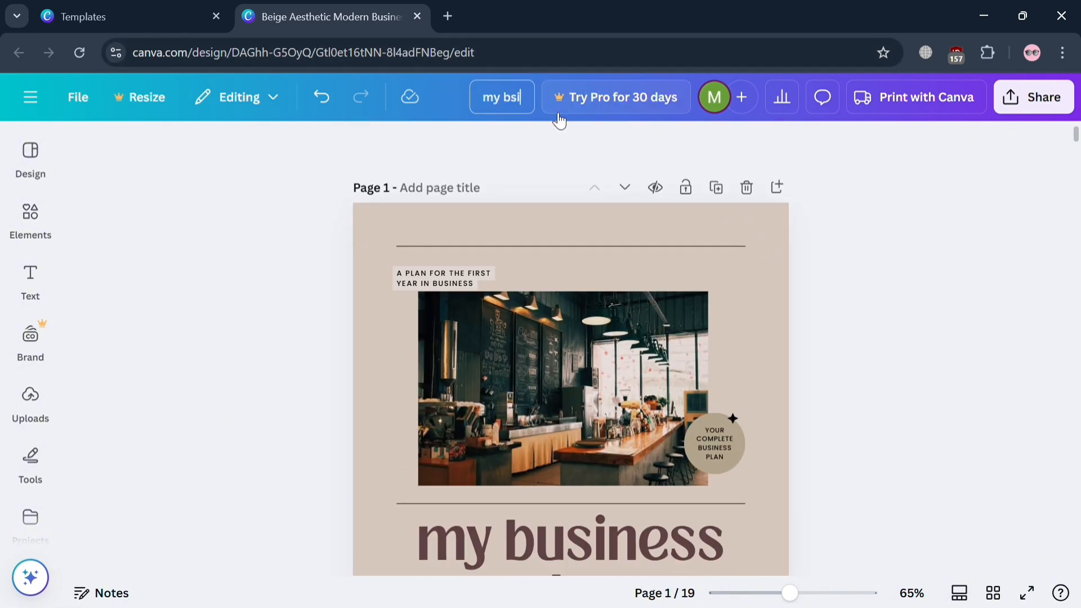
{"action": "key", "text": "BackSpace"}
{"action": "key", "text": "BackSpace"}
{"action": "key", "text": "BackSpace"}
{"action": "type", "text": "usiness pla"}
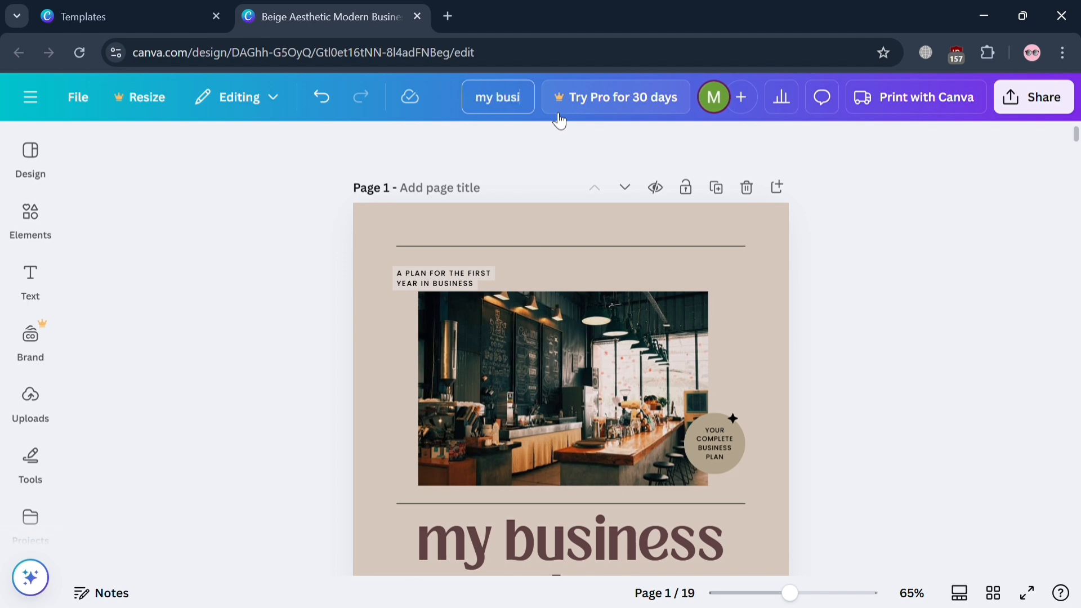
{"action": "type", "text": "n"}
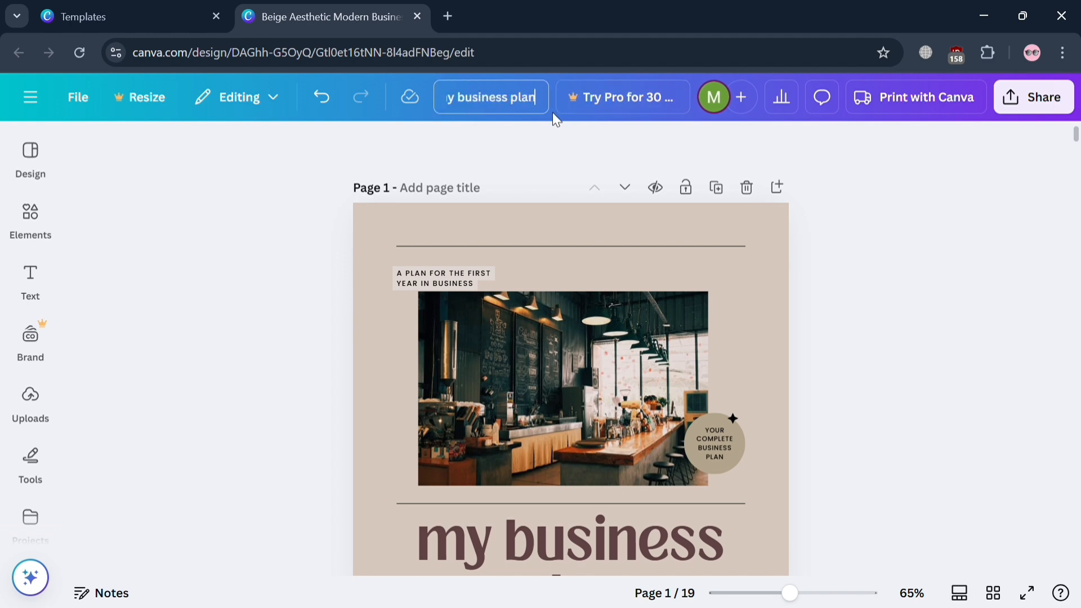
{"action": "left_click", "coordinate": [941, 338]}
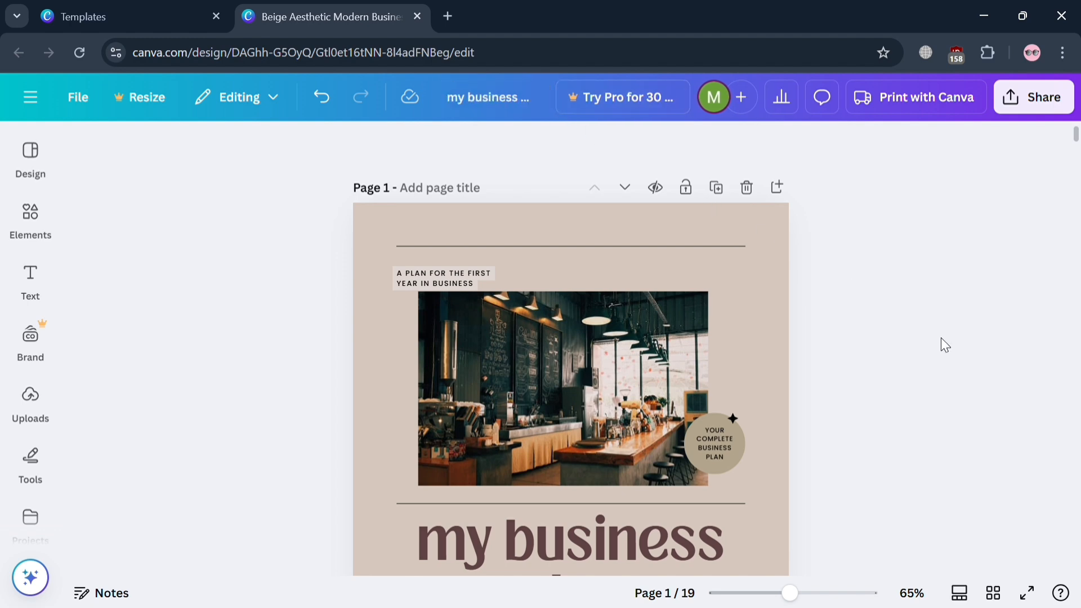
Open the design's download settings and set the file type to PDF Standard.
{"action": "left_click", "coordinate": [1046, 107]}
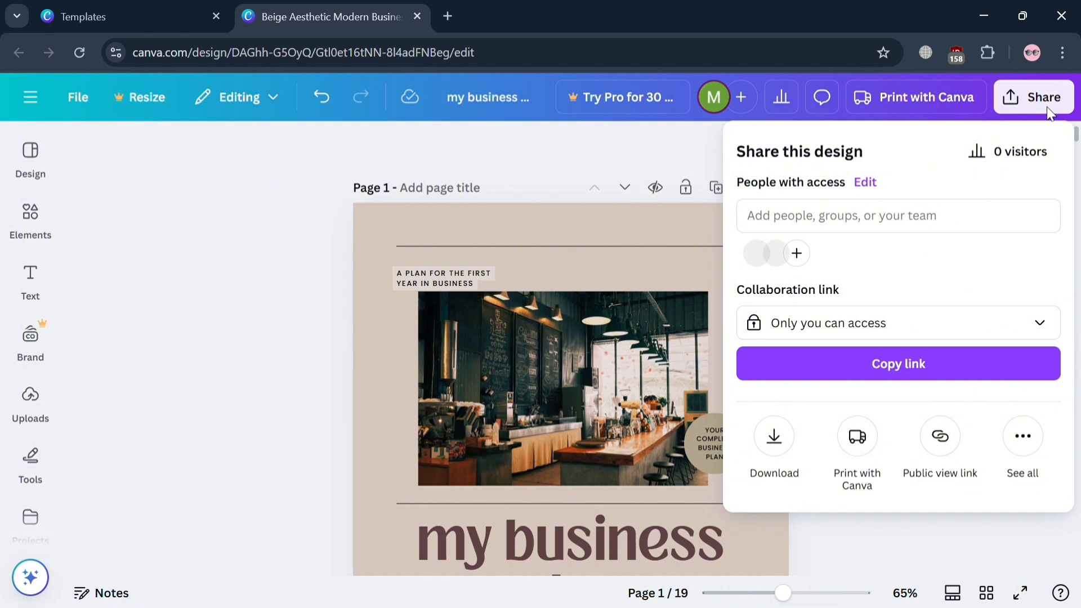
{"action": "left_click", "coordinate": [795, 439]}
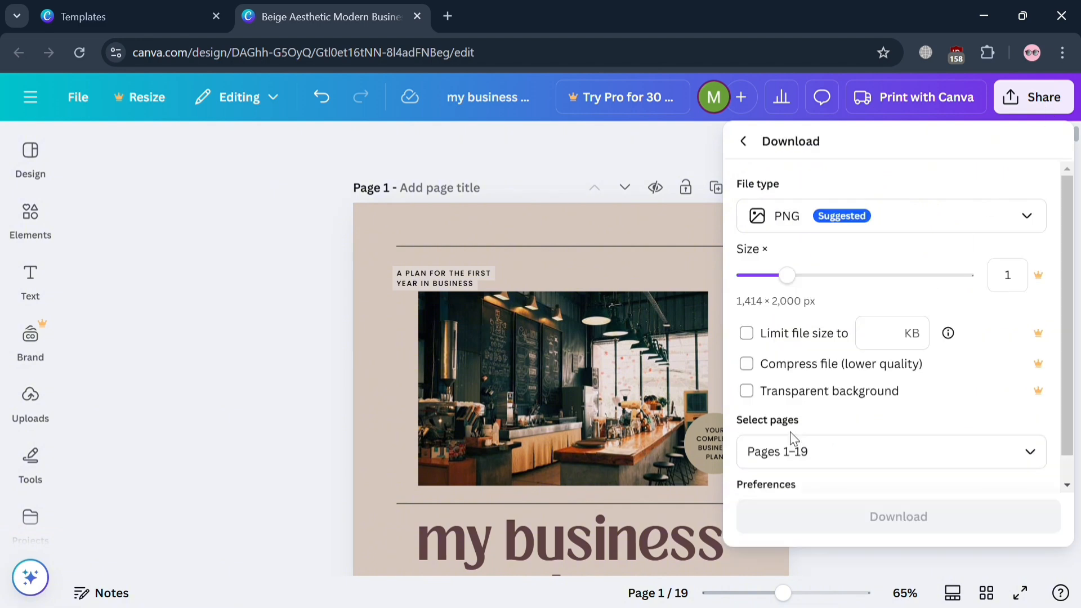
{"action": "left_click", "coordinate": [939, 226]}
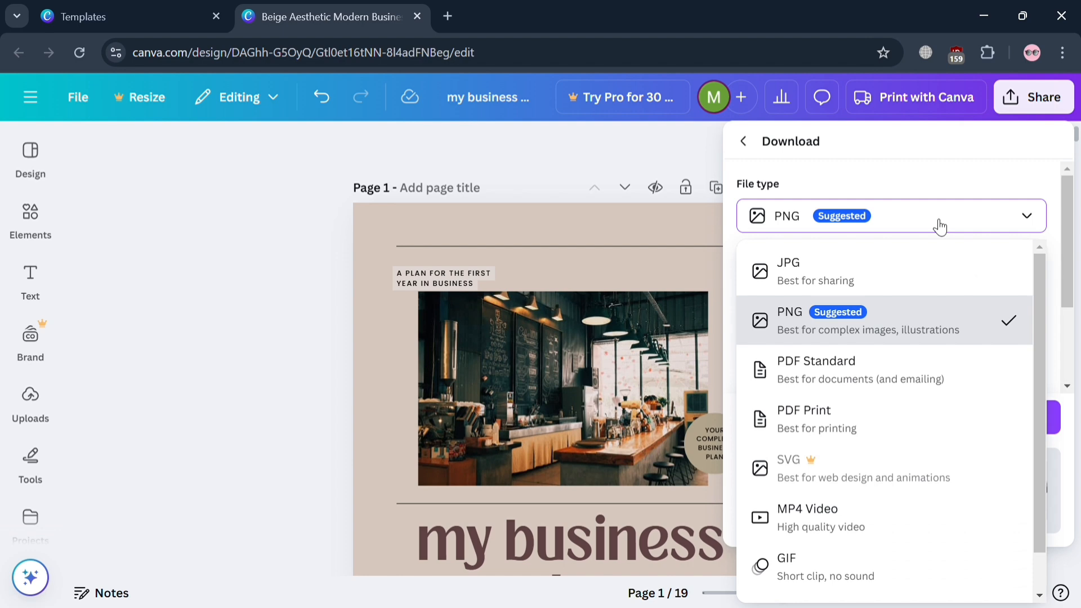
{"action": "scroll", "coordinate": [939, 416], "scroll_direction": "down", "scroll_amount": 1}
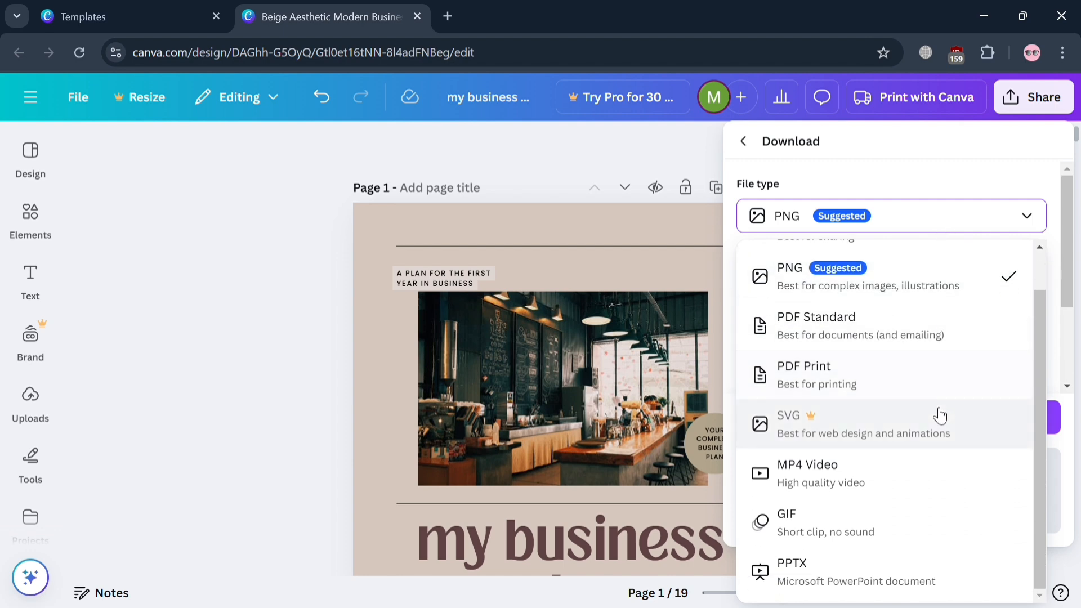
{"action": "left_click", "coordinate": [908, 342]}
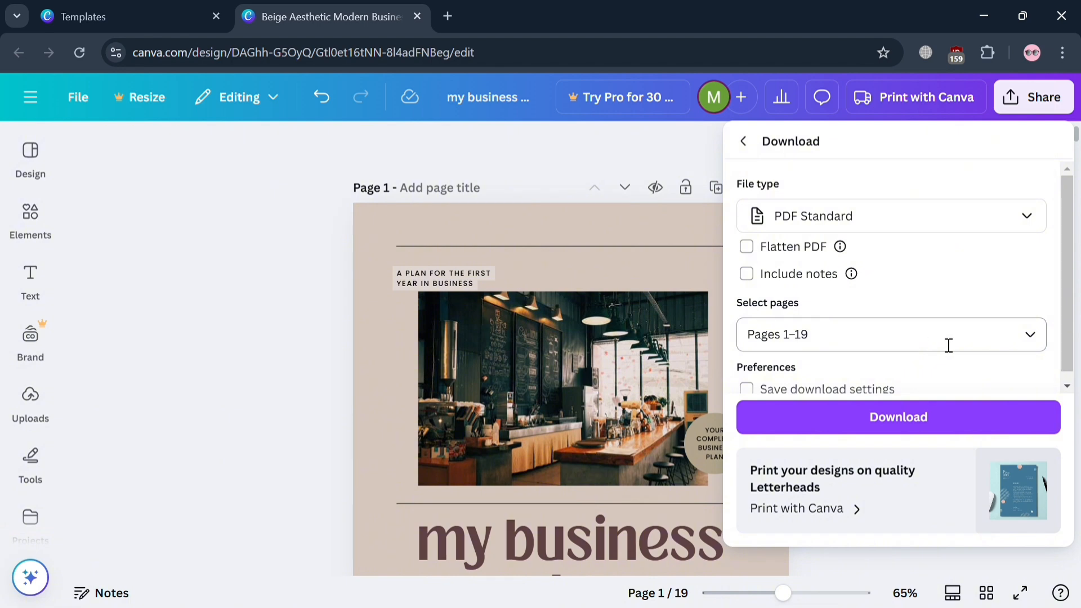
Set the download's page selection to All pages (1–19).
{"action": "left_click", "coordinate": [1030, 336]}
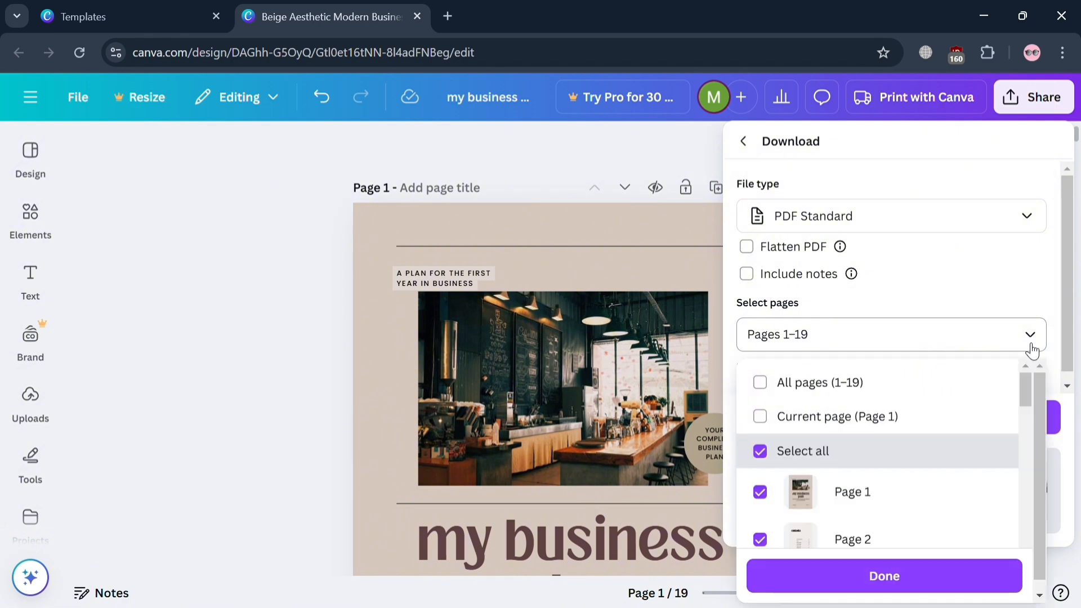
{"action": "left_click", "coordinate": [760, 383]}
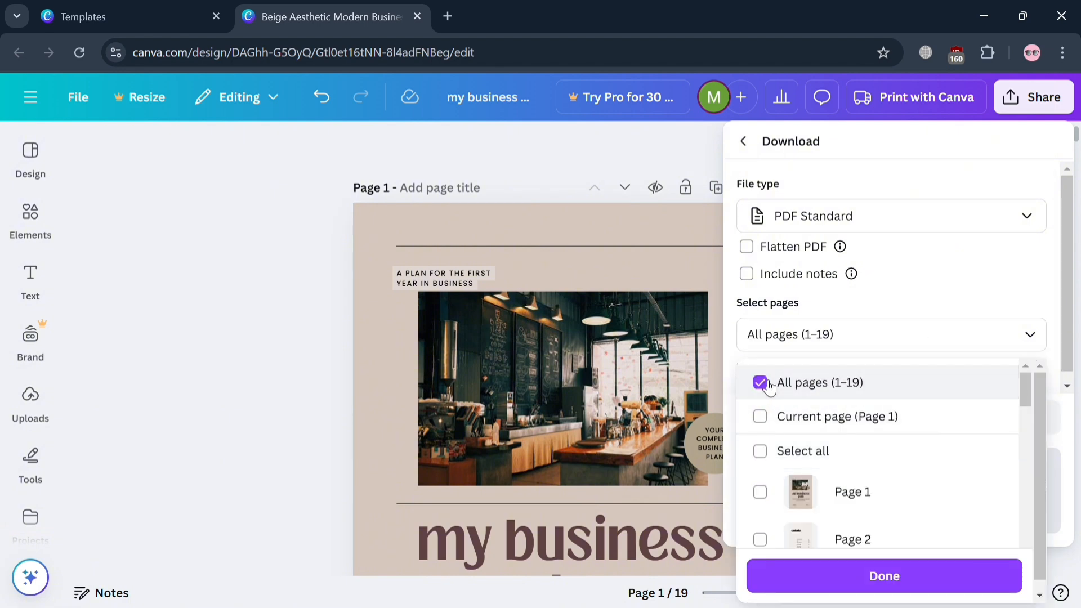
{"action": "left_click", "coordinate": [1011, 295]}
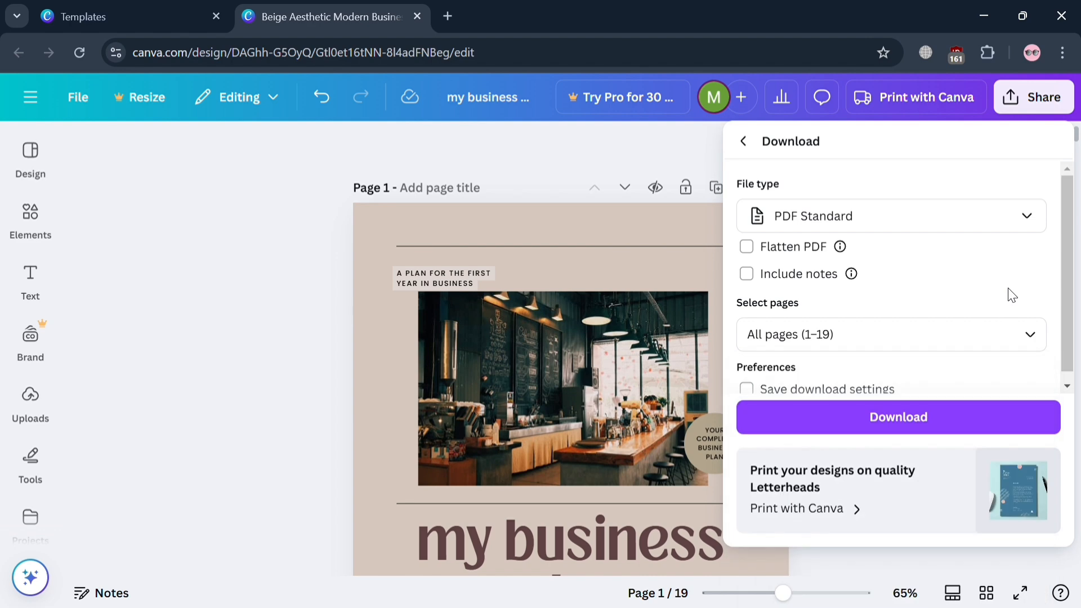
{"action": "scroll", "coordinate": [936, 357], "scroll_direction": "down", "scroll_amount": 1}
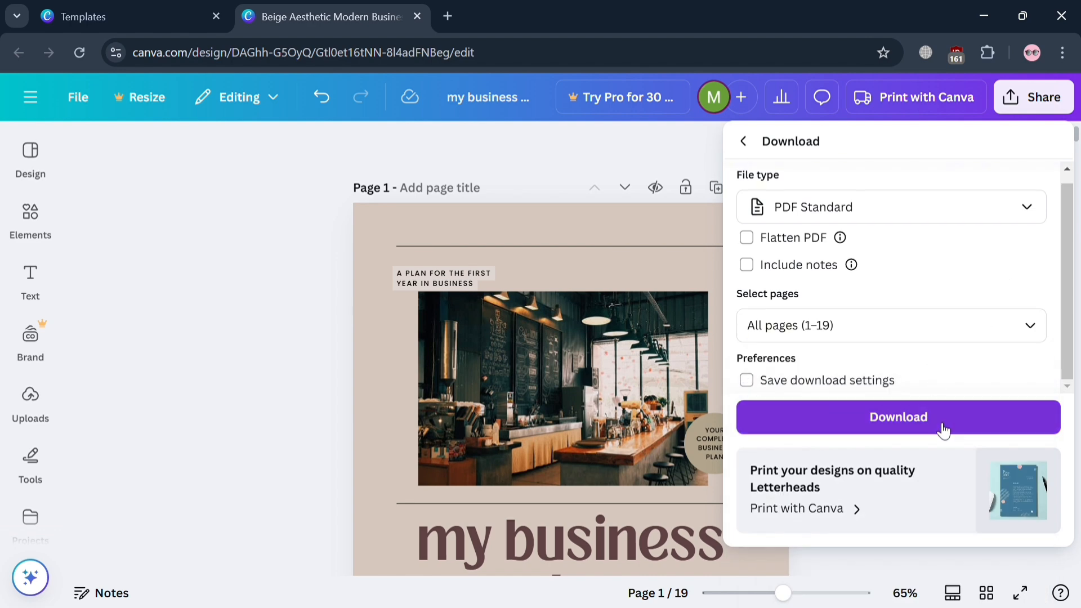